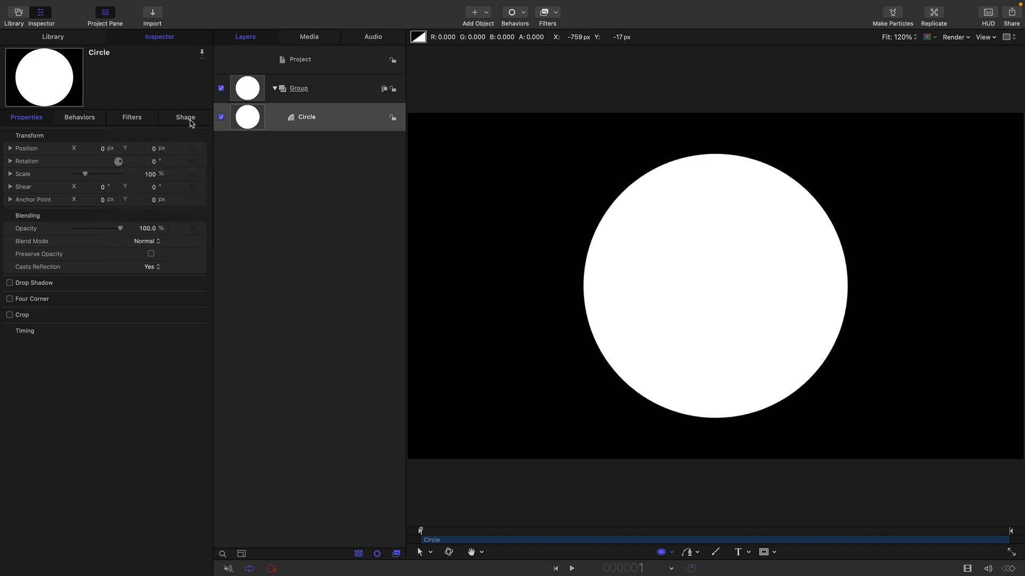
- Lower the circle's fill opacity to 8.77%, and switch the circle from fill to outline
{"action": "left_click", "coordinate": [189, 120]}
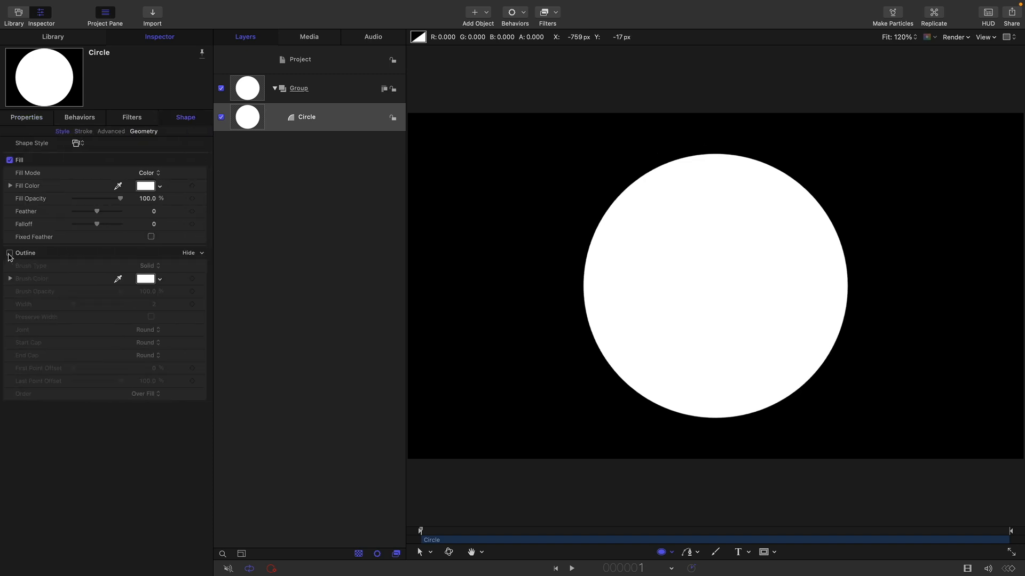
{"action": "left_click_drag", "start_coordinate": [122, 199], "coordinate": [79, 203]}
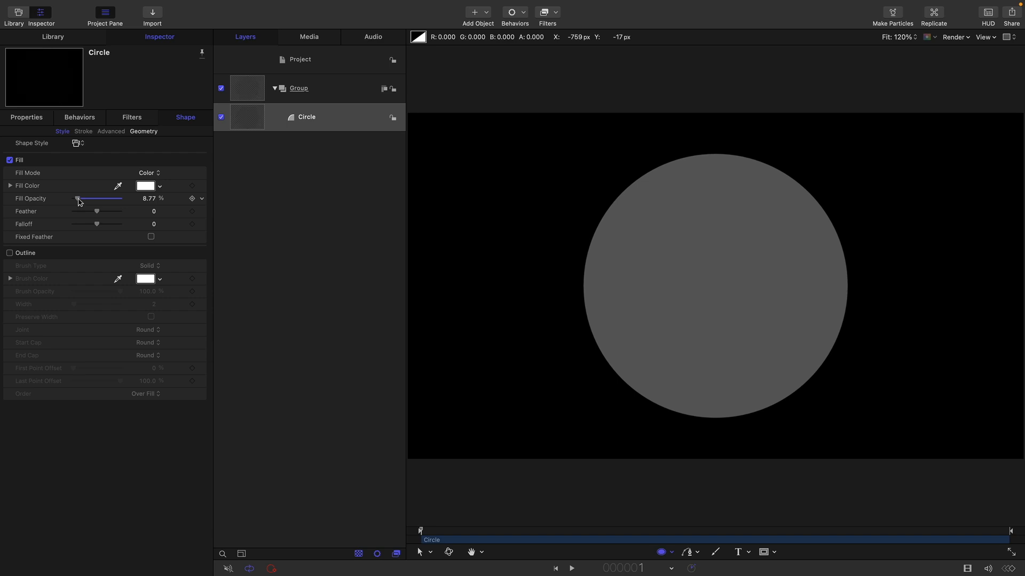
{"action": "left_click", "coordinate": [10, 160]}
{"action": "left_click", "coordinate": [10, 253]}
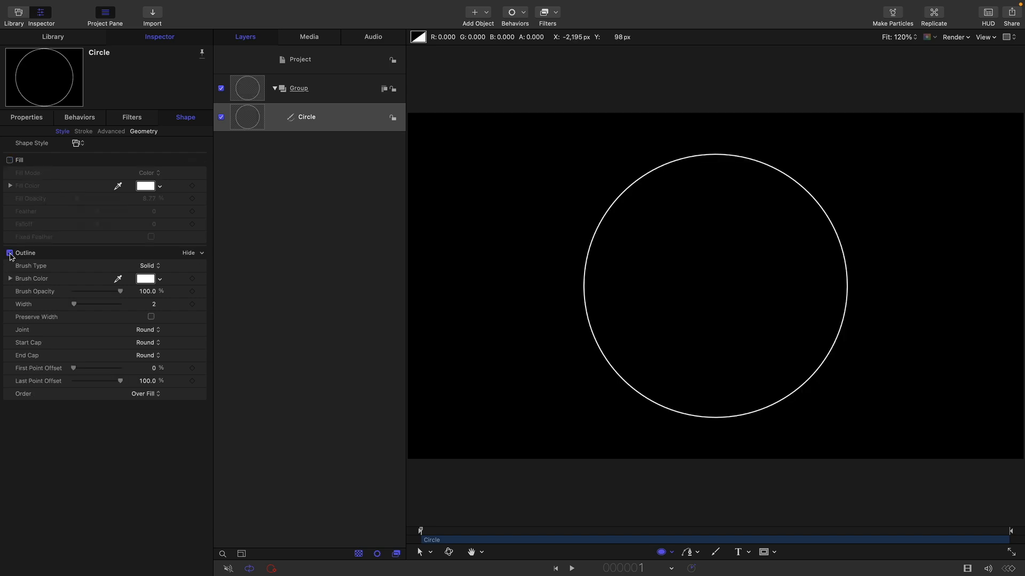
- Set the circle's outline to an Airbrush brush with a width of 38 and a spacing of 640%
{"action": "left_click", "coordinate": [150, 266]}
{"action": "left_click", "coordinate": [147, 278]}
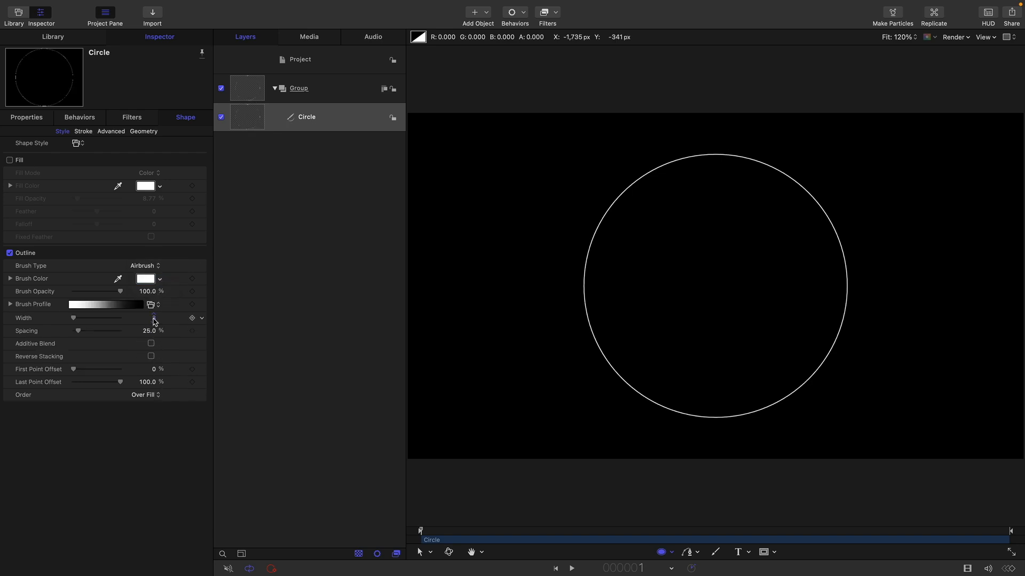
{"action": "left_click", "coordinate": [154, 319]}
{"action": "type", "text": "38"}
{"action": "key", "text": "Tab"}
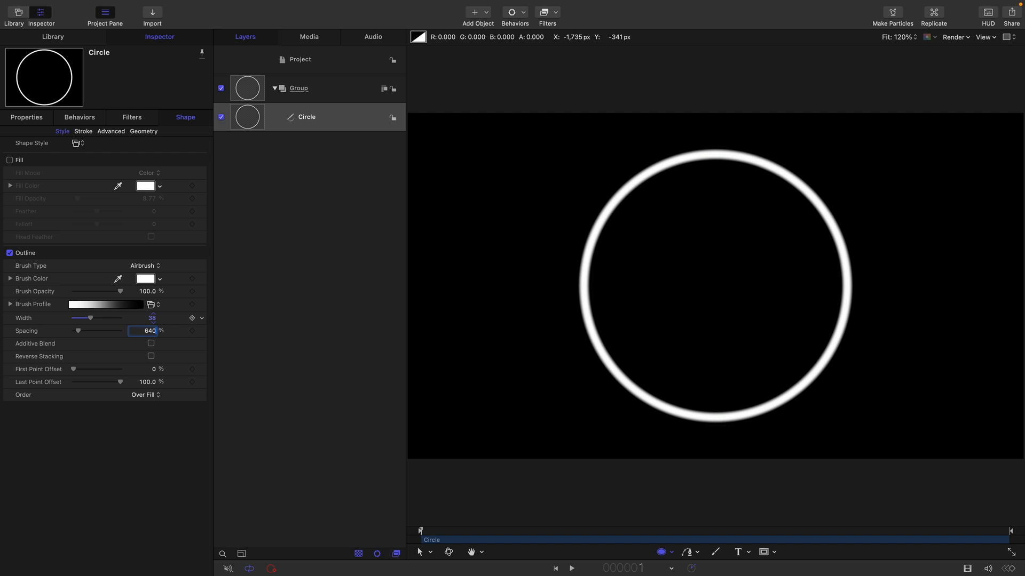
{"action": "key", "text": "Return"}
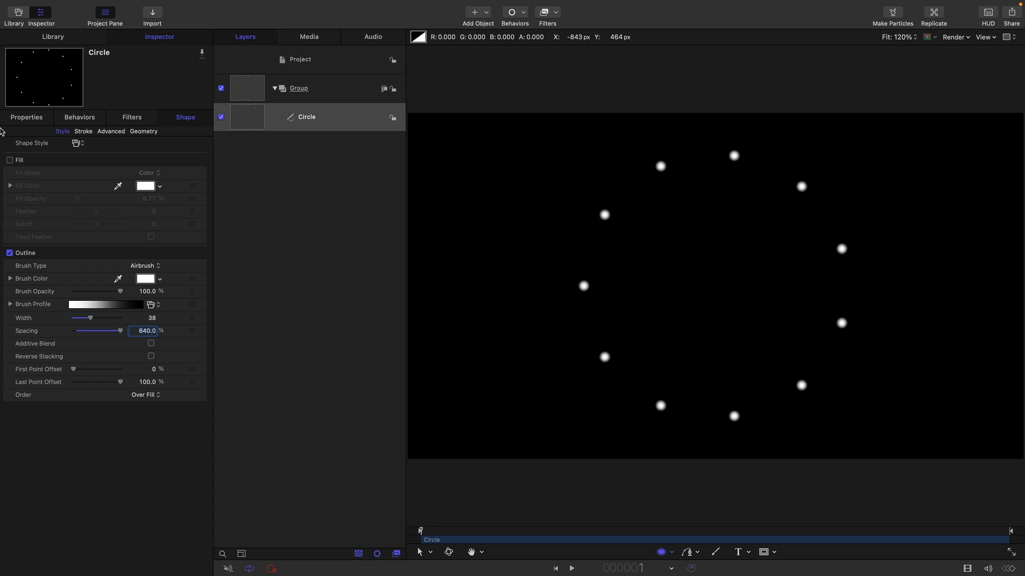
- Rotate the dotted circle by -6 degrees
{"action": "left_click", "coordinate": [28, 117]}
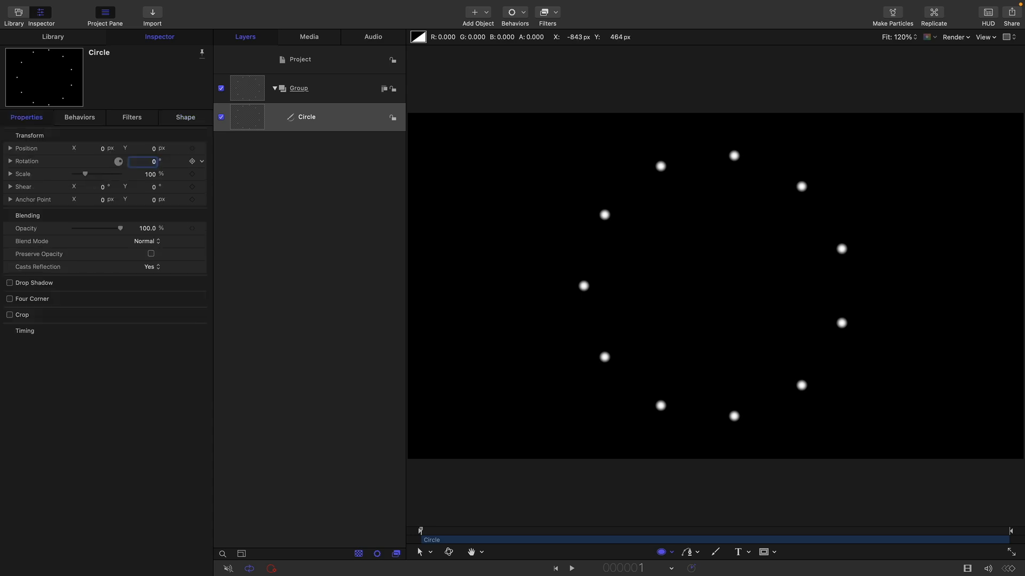
{"action": "type", "text": "-6"}
{"action": "key", "text": "Return"}
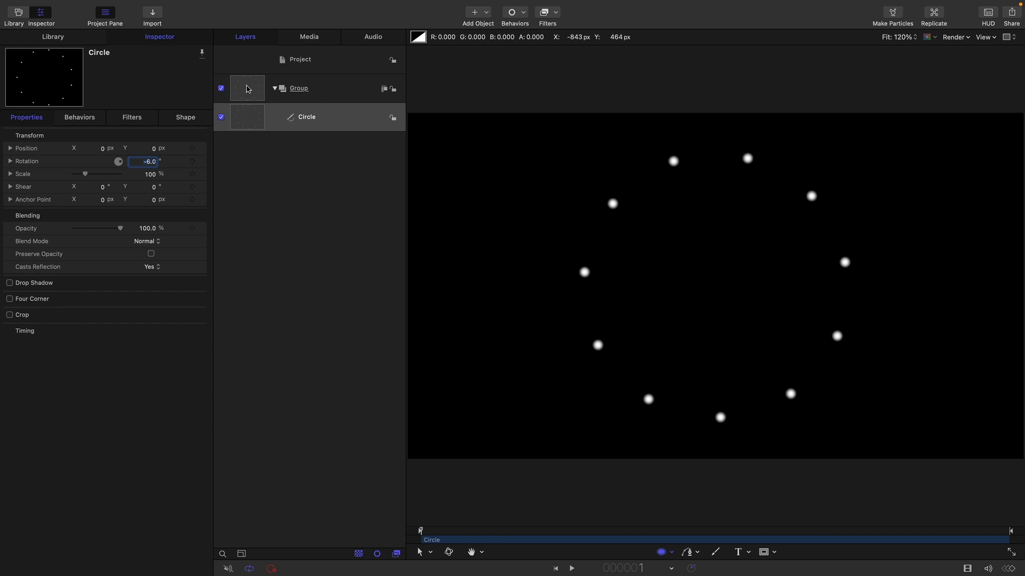
- Draw an open Bezier path in the group, zigzagging downward through all the dots with curved bends from the upper-left dot to the lowest one
{"action": "left_click", "coordinate": [248, 89]}
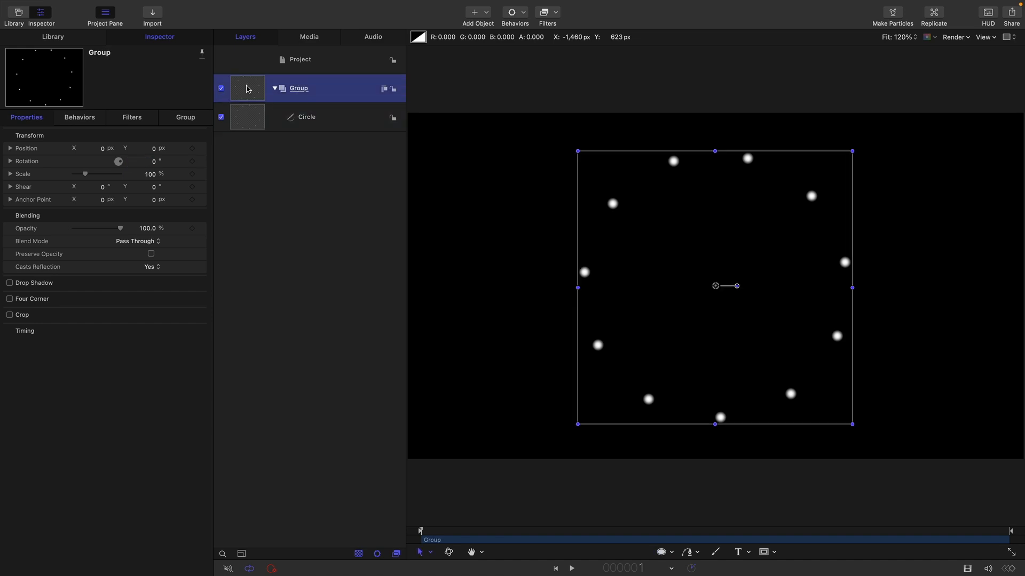
{"action": "left_click", "coordinate": [689, 557]}
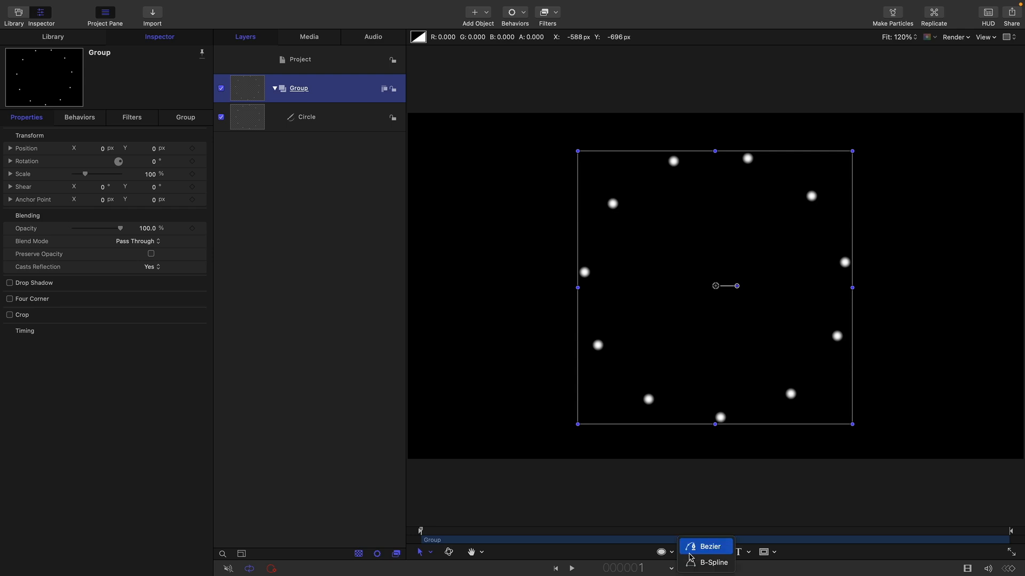
{"action": "left_click", "coordinate": [708, 550]}
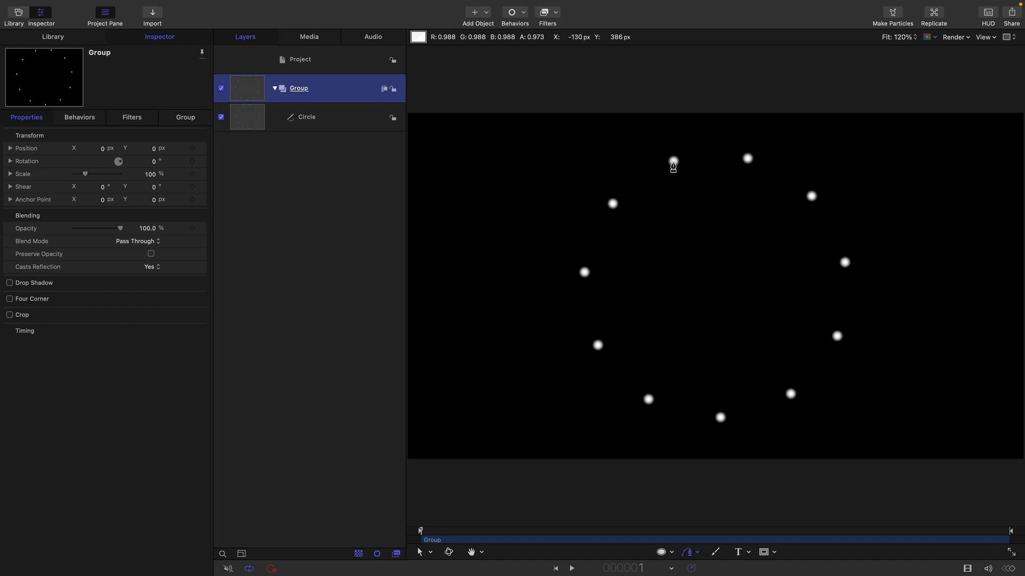
{"action": "left_click", "coordinate": [674, 162]}
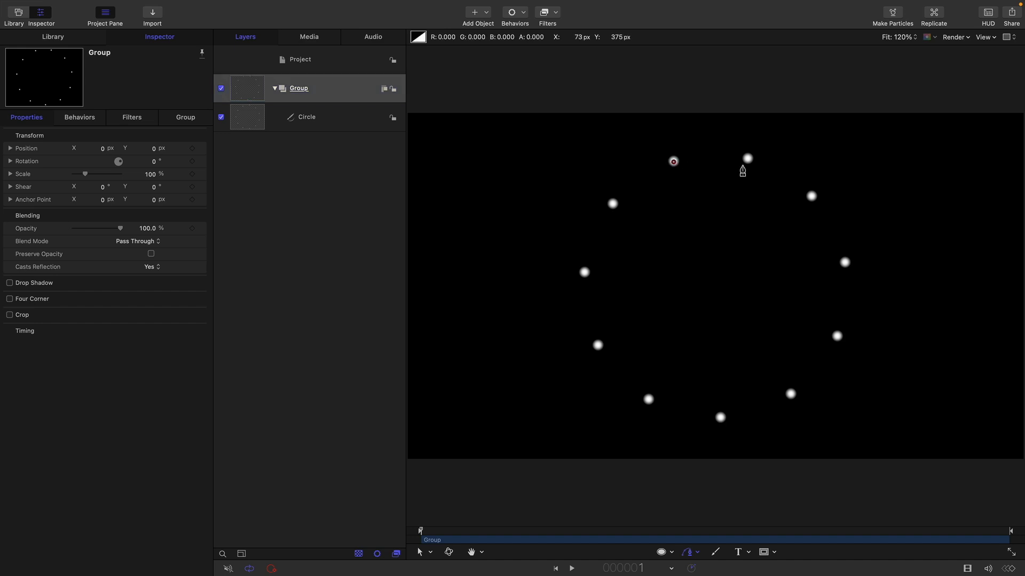
{"action": "left_click_drag", "start_coordinate": [747, 158], "coordinate": [739, 186]}
{"action": "left_click_drag", "start_coordinate": [613, 203], "coordinate": [605, 224]}
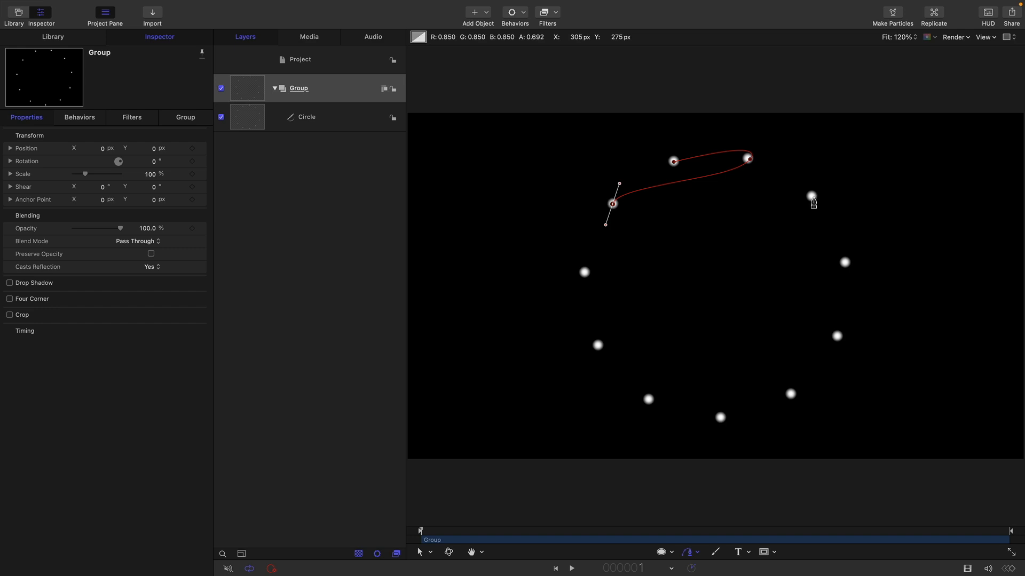
{"action": "left_click_drag", "start_coordinate": [812, 196], "coordinate": [815, 220]}
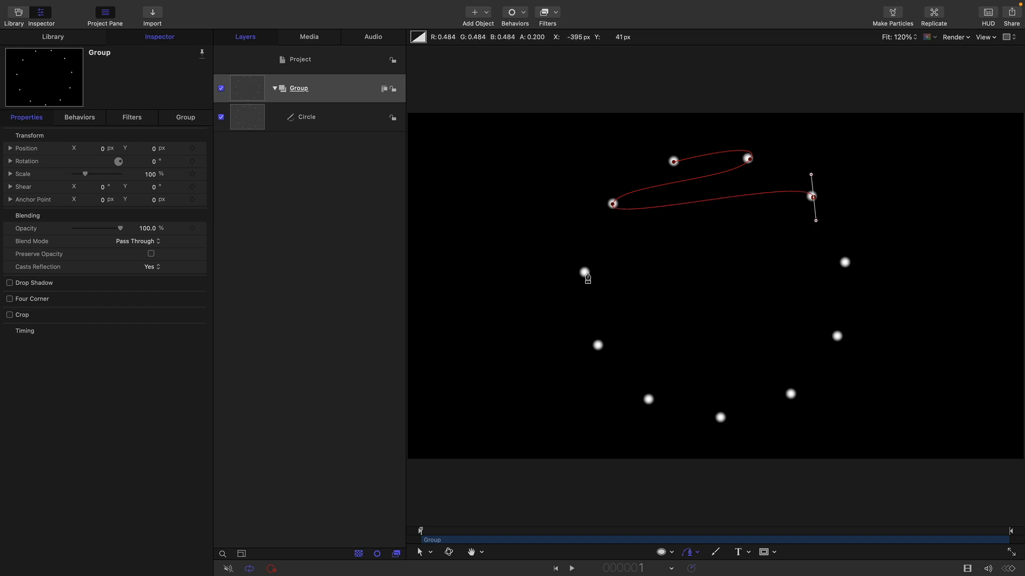
{"action": "left_click_drag", "start_coordinate": [585, 272], "coordinate": [579, 300]}
{"action": "left_click_drag", "start_coordinate": [844, 262], "coordinate": [846, 288]}
{"action": "left_click", "coordinate": [597, 345]}
{"action": "left_click_drag", "start_coordinate": [601, 361], "coordinate": [600, 359]}
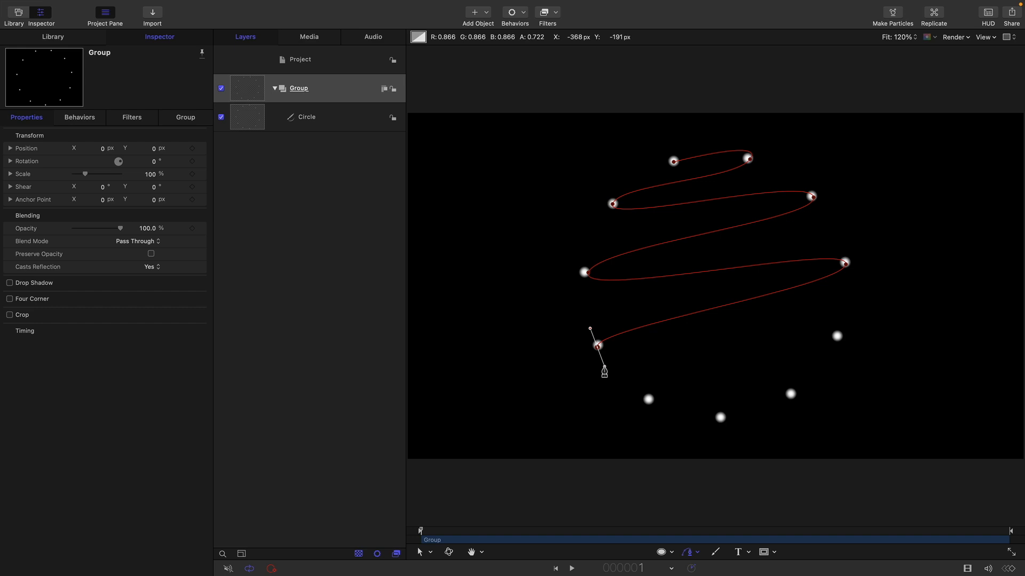
{"action": "left_click_drag", "start_coordinate": [837, 336], "coordinate": [833, 354]}
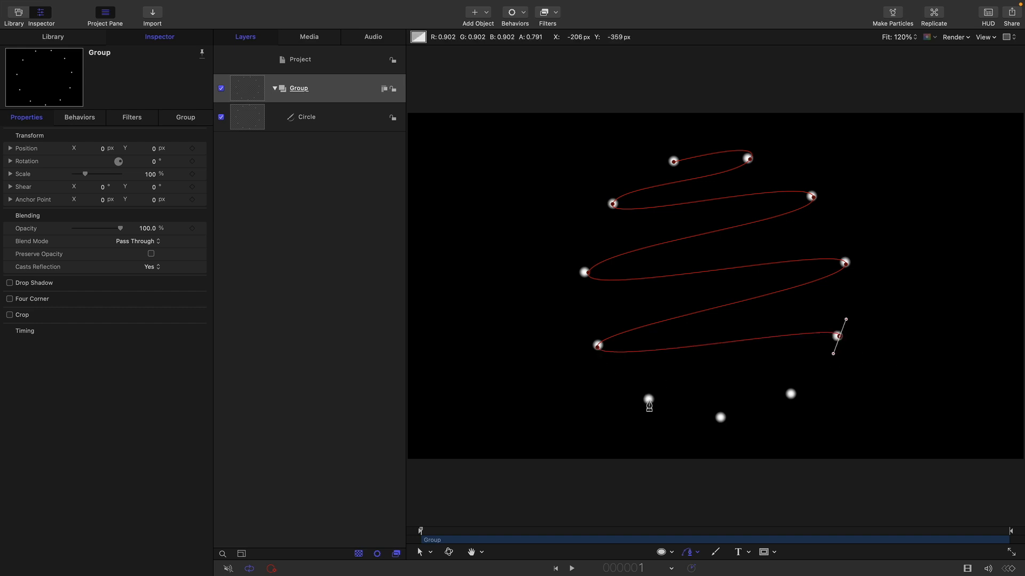
{"action": "left_click_drag", "start_coordinate": [649, 399], "coordinate": [707, 404]}
{"action": "left_click", "coordinate": [790, 394]}
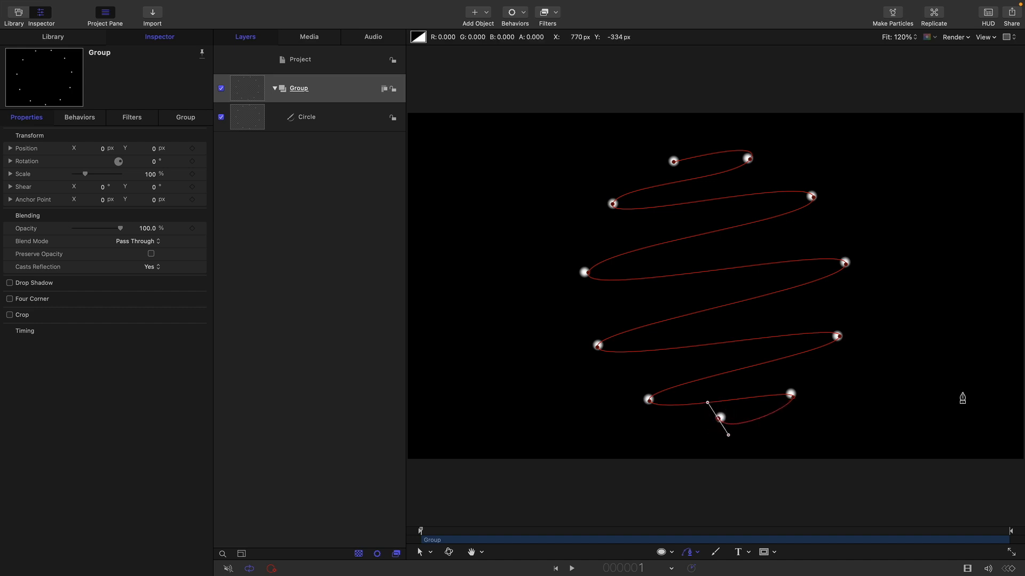
{"action": "key", "text": "Return"}
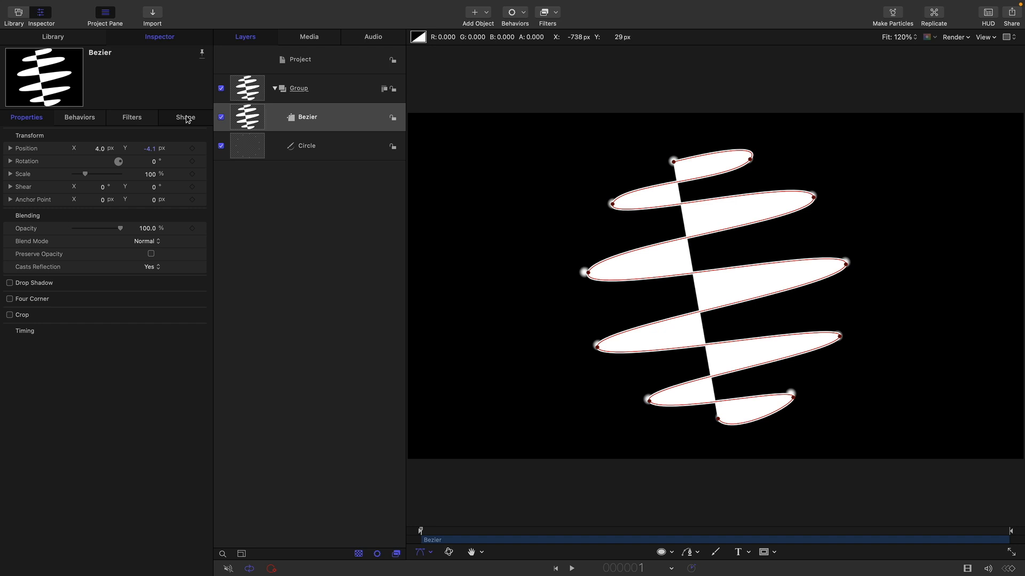
- Turn off the Bezier path's fill, and switch the circle from its airbrush outline back to its fill
{"action": "left_click", "coordinate": [186, 118]}
{"action": "left_click", "coordinate": [10, 160]}
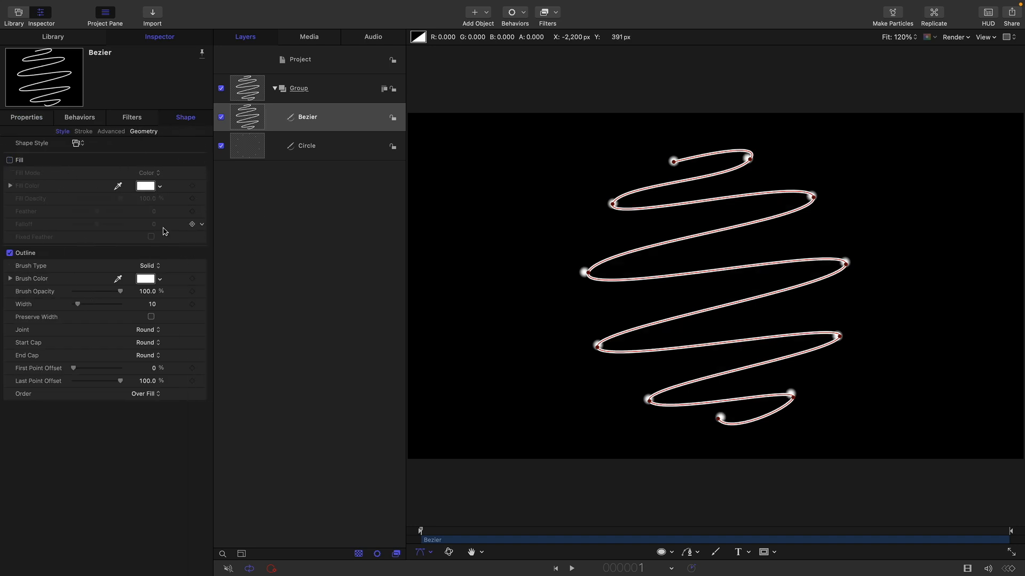
{"action": "left_click", "coordinate": [247, 146]}
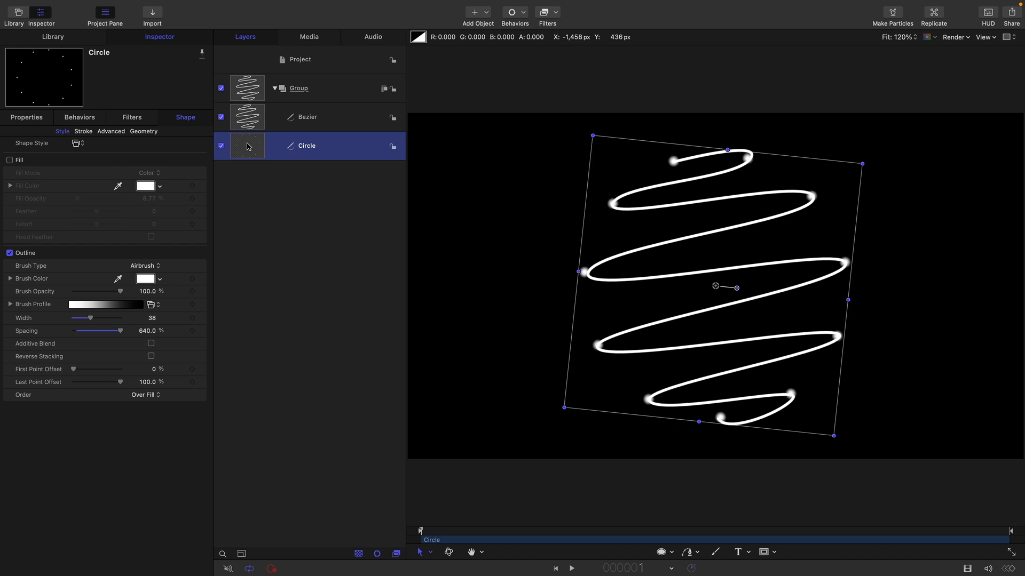
{"action": "left_click", "coordinate": [9, 253]}
{"action": "left_click", "coordinate": [10, 160]}
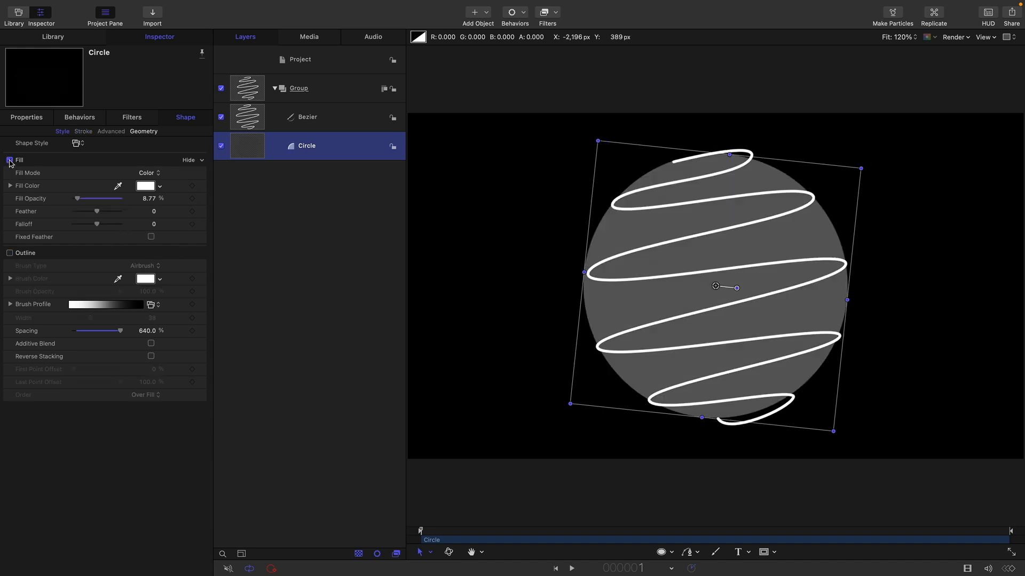
- Edit the Bezier's two uppermost points, flipping the second point's tangent to form a loop and moving both points outward
{"action": "left_click", "coordinate": [246, 117]}
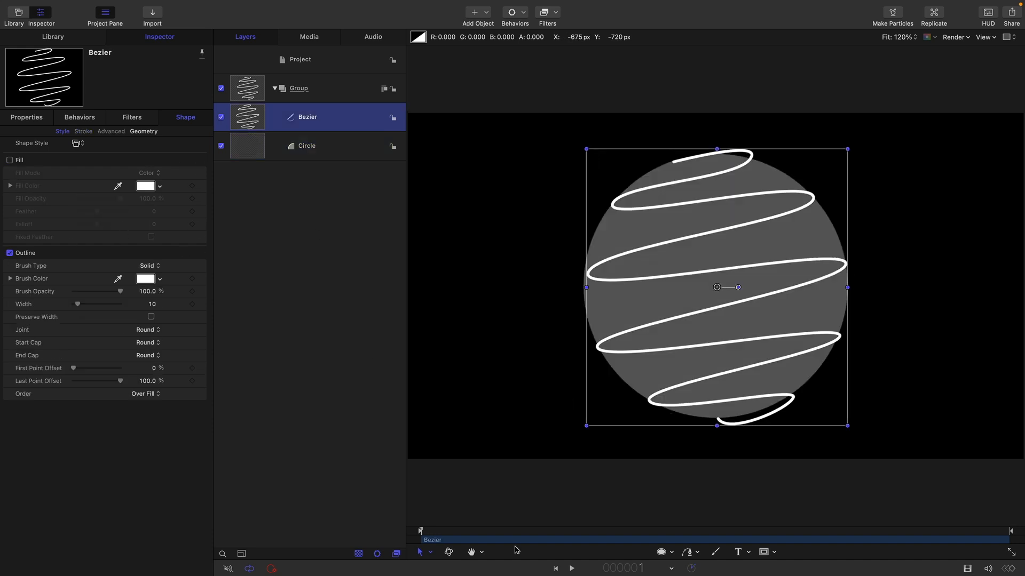
{"action": "left_click", "coordinate": [431, 553]}
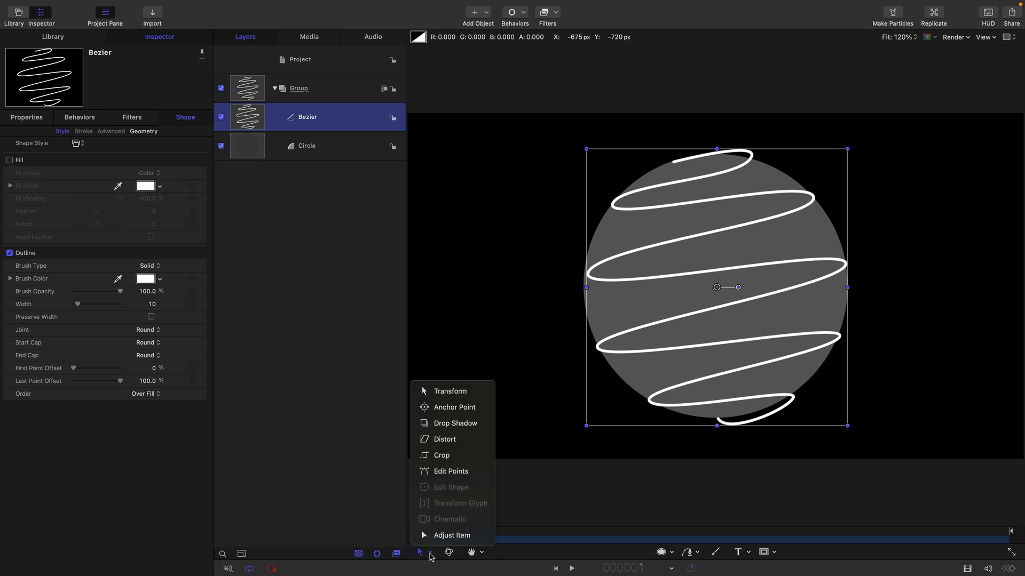
{"action": "left_click", "coordinate": [453, 471]}
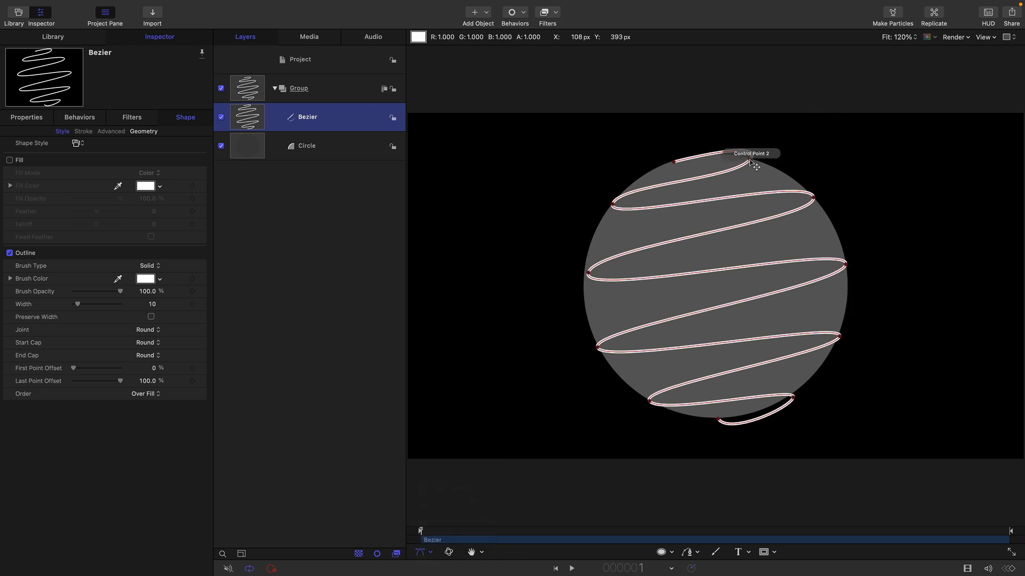
{"action": "left_click_drag", "start_coordinate": [752, 163], "coordinate": [761, 185]}
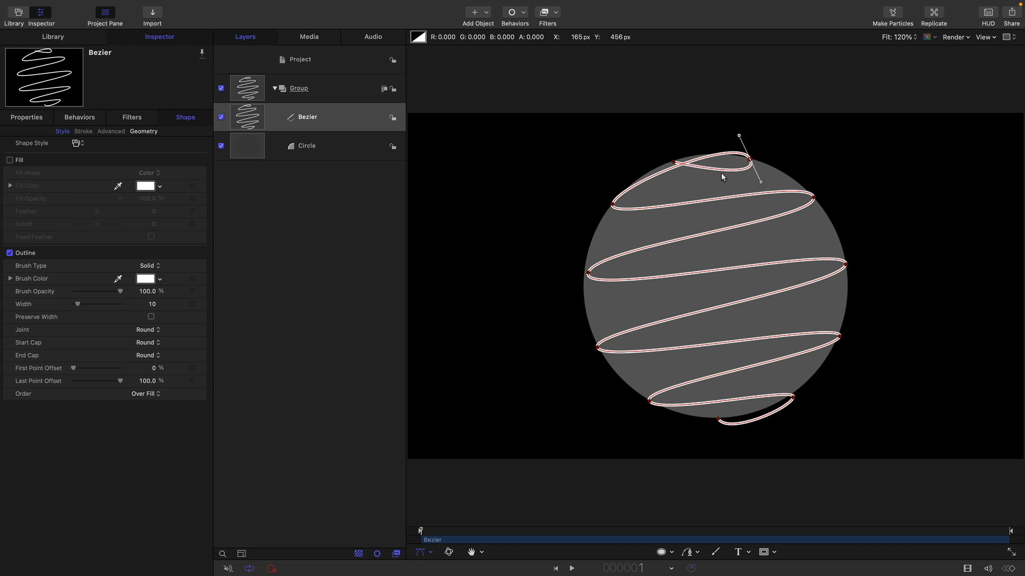
{"action": "left_click_drag", "start_coordinate": [674, 162], "coordinate": [666, 161]}
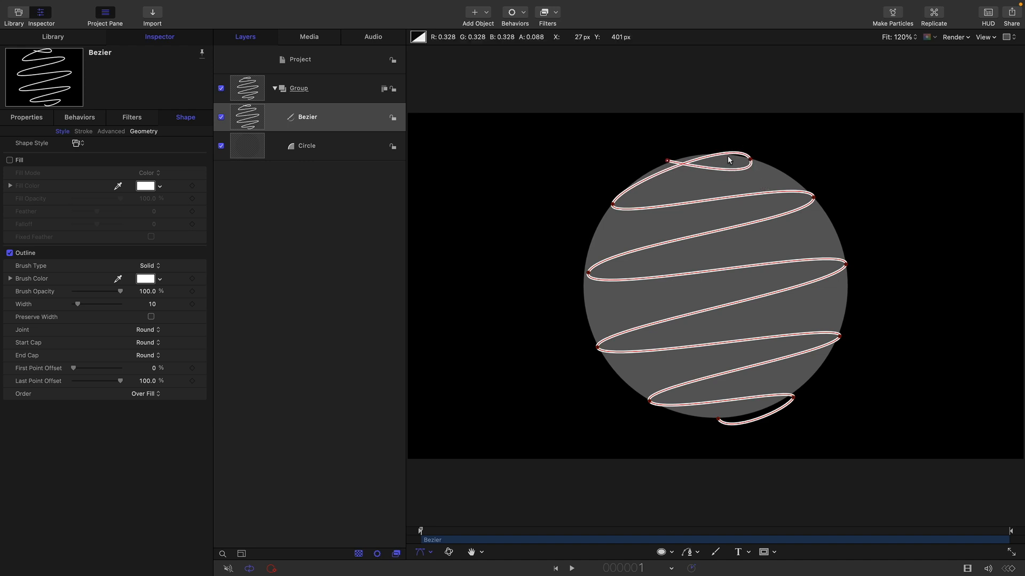
{"action": "left_click_drag", "start_coordinate": [750, 160], "coordinate": [766, 172]}
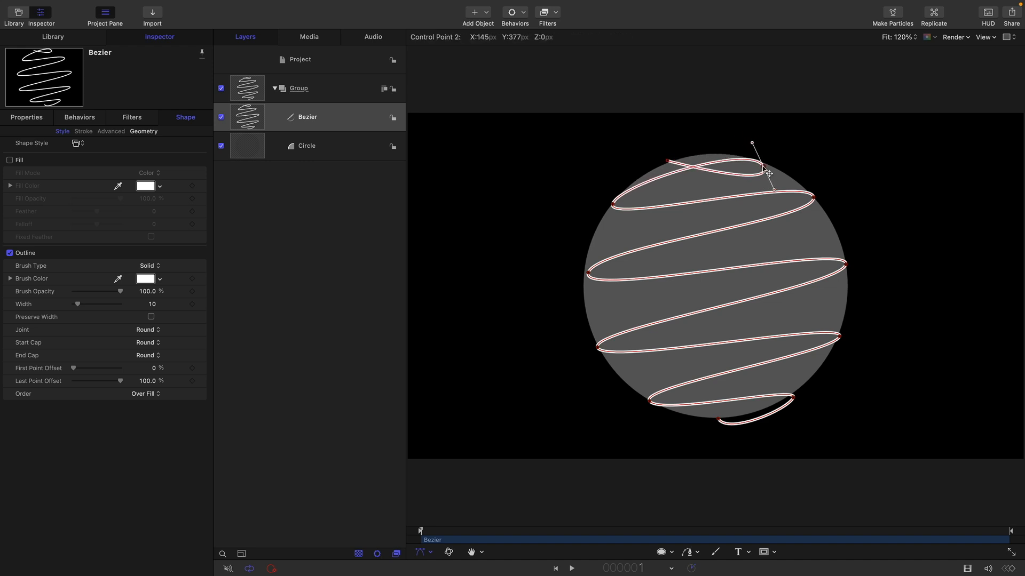
- Reshape the Bezier's second pair of points with longer tangents to form crossing loops, and move both points down along the circle's edge
{"action": "left_click", "coordinate": [613, 204]}
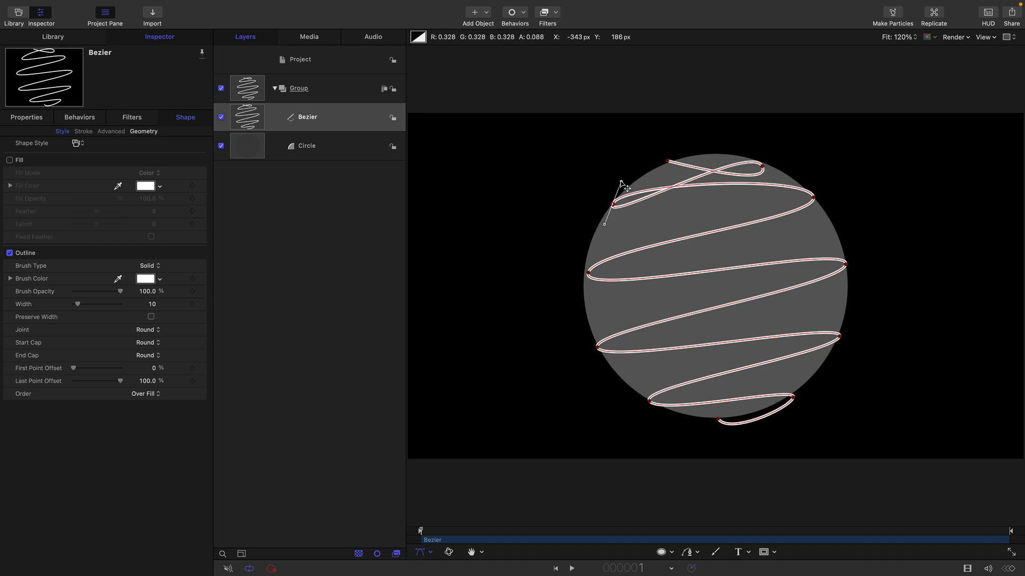
{"action": "left_click_drag", "start_coordinate": [618, 183], "coordinate": [631, 167]}
{"action": "left_click_drag", "start_coordinate": [613, 206], "coordinate": [606, 214]}
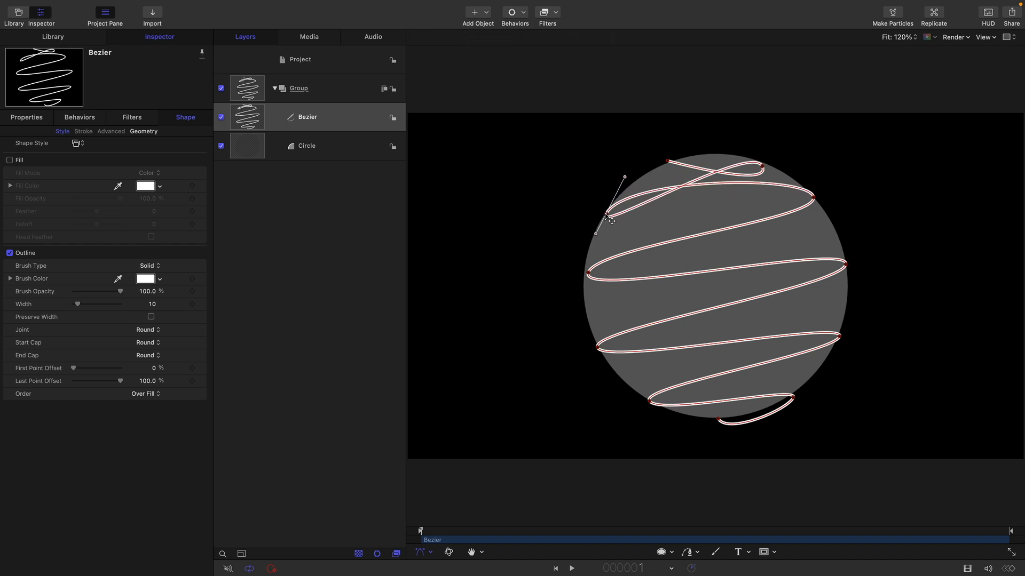
{"action": "left_click", "coordinate": [813, 197]}
{"action": "left_click_drag", "start_coordinate": [816, 221], "coordinate": [799, 149]}
{"action": "left_click_drag", "start_coordinate": [813, 197], "coordinate": [822, 211]}
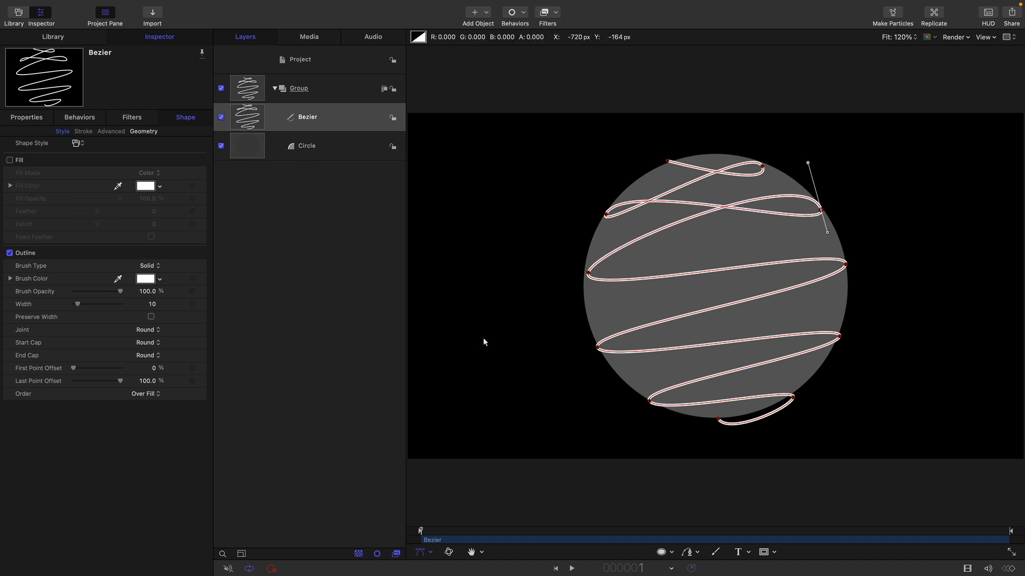
- Stretch the tangents of the Bezier's middle pair of points so the curve forms crossing loops at the circle's widest part
{"action": "left_click_drag", "start_coordinate": [588, 272], "coordinate": [580, 217]}
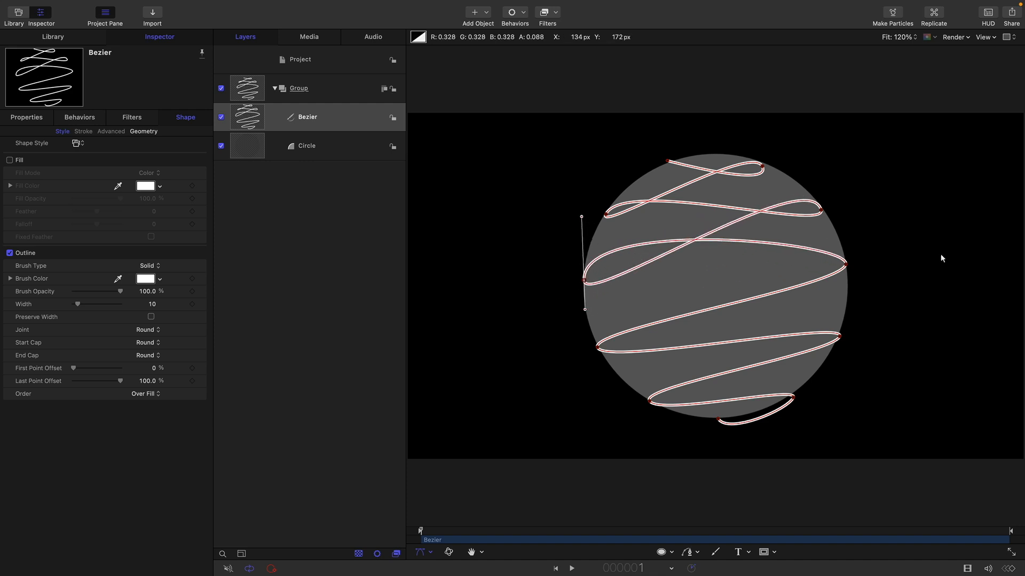
{"action": "left_click", "coordinate": [846, 264]}
{"action": "left_click_drag", "start_coordinate": [851, 242], "coordinate": [851, 355]}
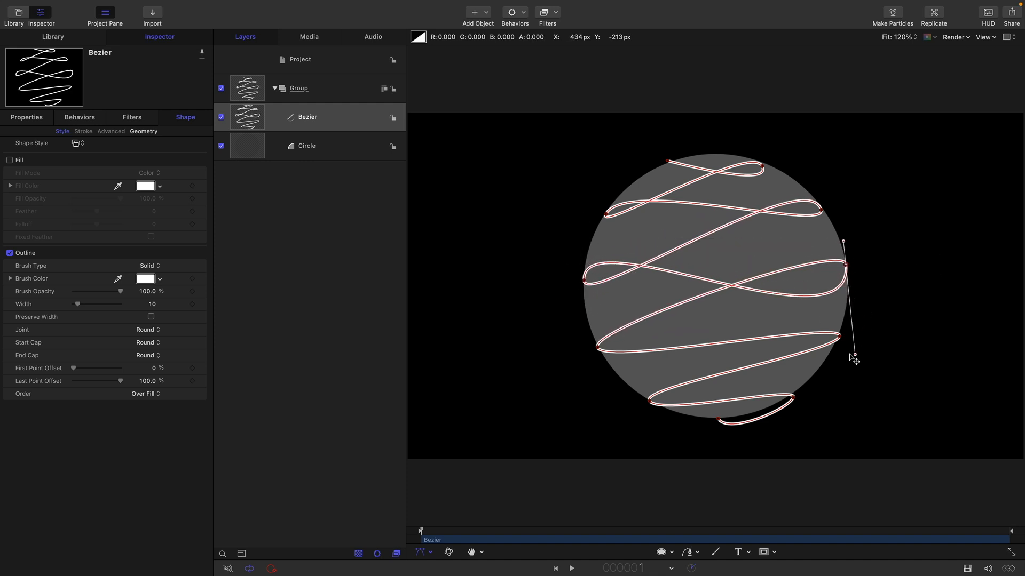
- Extend the upward tangents of the Bezier's four lower side points to loop the curve across itself down to the circle's base
{"action": "left_click", "coordinate": [596, 347]}
{"action": "left_click_drag", "start_coordinate": [606, 367], "coordinate": [568, 279]}
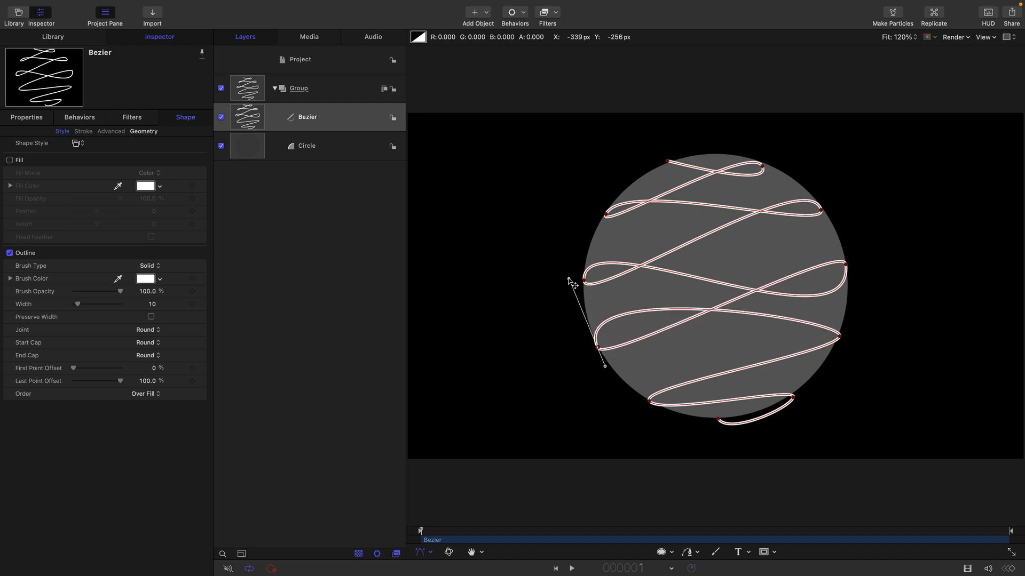
{"action": "left_click_drag", "start_coordinate": [841, 338], "coordinate": [865, 267]}
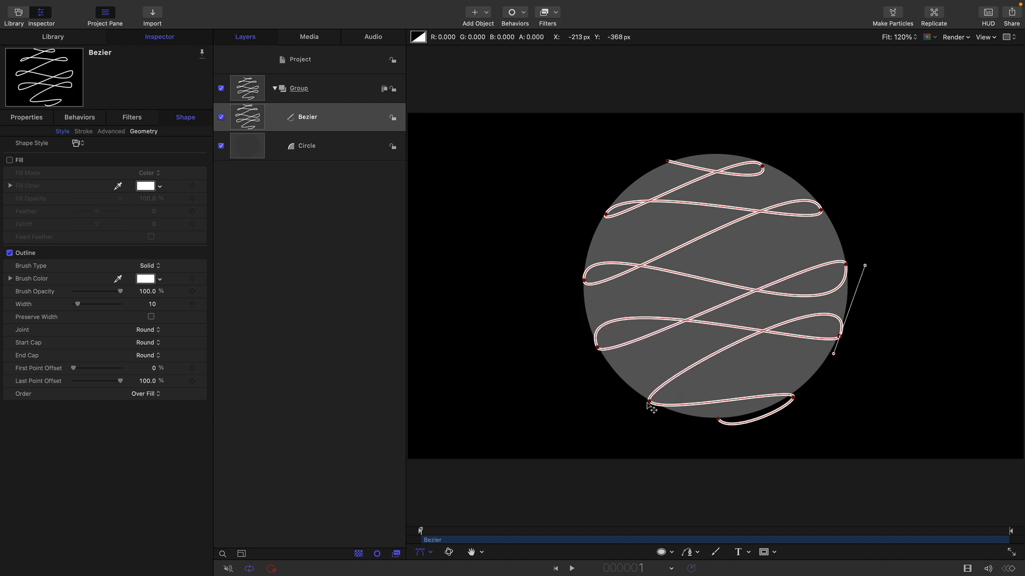
{"action": "left_click_drag", "start_coordinate": [651, 402], "coordinate": [662, 413]}
{"action": "left_click_drag", "start_coordinate": [794, 398], "coordinate": [814, 353]}
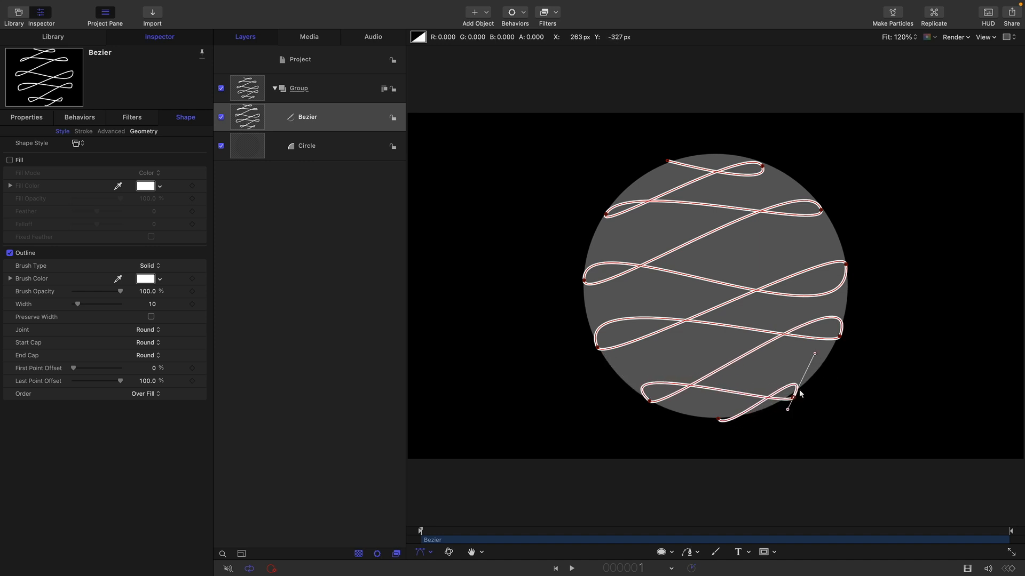
- Move the Bezier's last two points onto the circle's edge and lengthen the downward tangents of the fourth pair of side points
{"action": "left_click_drag", "start_coordinate": [794, 398], "coordinate": [799, 388]}
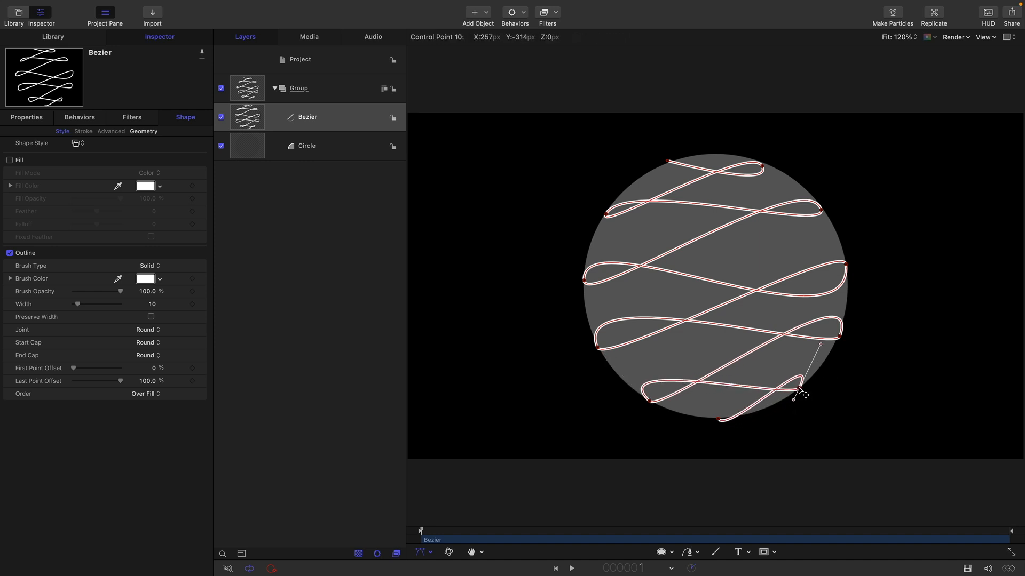
{"action": "left_click", "coordinate": [714, 417]}
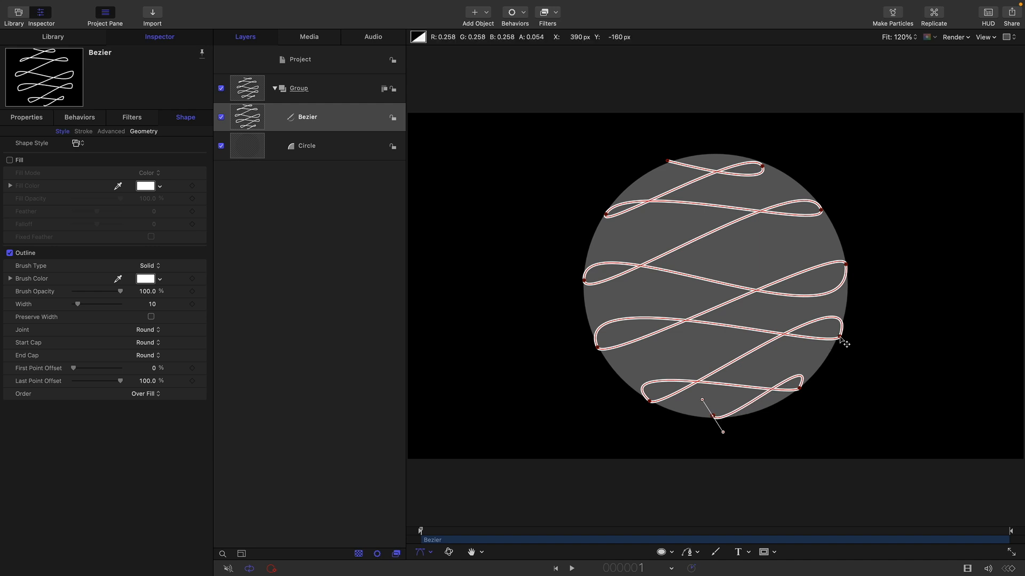
{"action": "left_click_drag", "start_coordinate": [840, 337], "coordinate": [822, 367]}
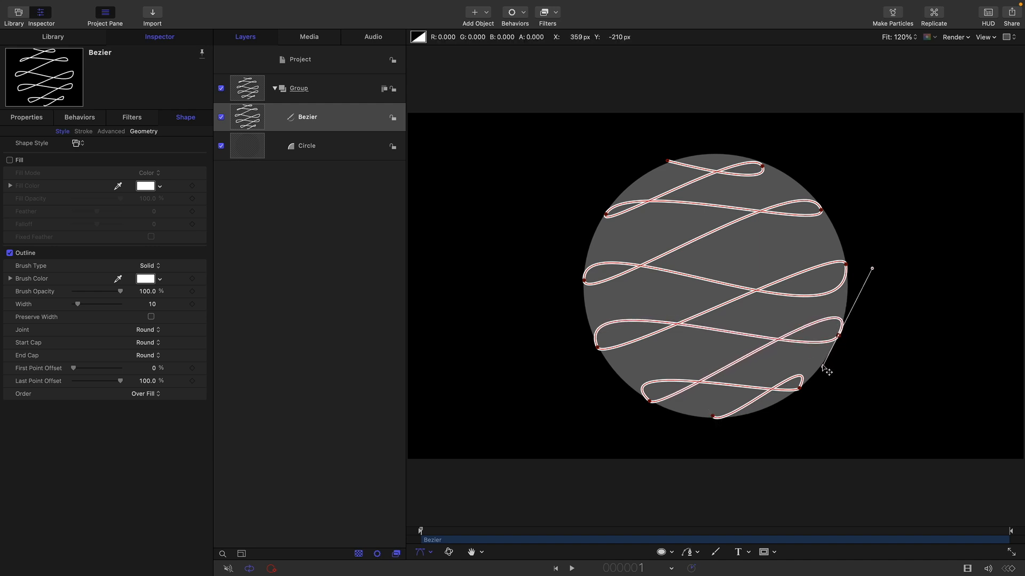
{"action": "left_click", "coordinate": [597, 348]}
{"action": "left_click_drag", "start_coordinate": [608, 370], "coordinate": [616, 373]}
- Adjust the tangents of the Bezier's two widest side points and the upper-left point to open up their loops
{"action": "left_click", "coordinate": [584, 281]}
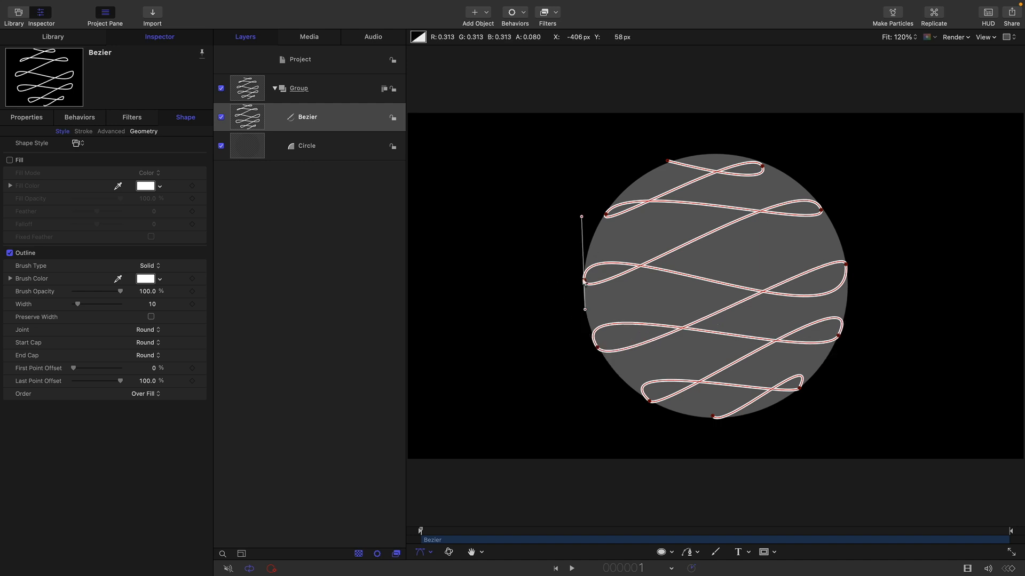
{"action": "left_click_drag", "start_coordinate": [585, 309], "coordinate": [587, 321]}
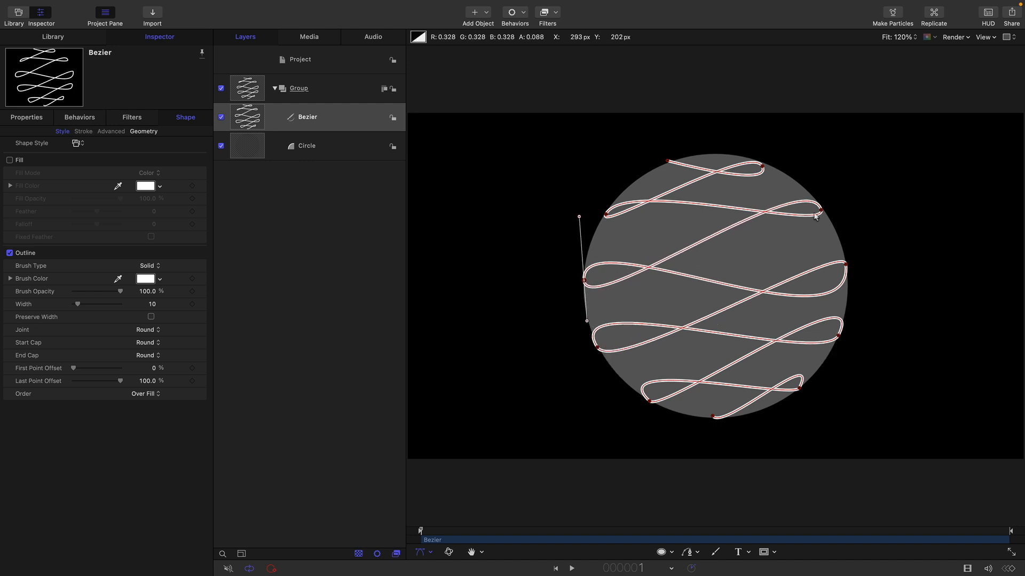
{"action": "left_click", "coordinate": [846, 264]}
{"action": "left_click_drag", "start_coordinate": [843, 241], "coordinate": [840, 220]}
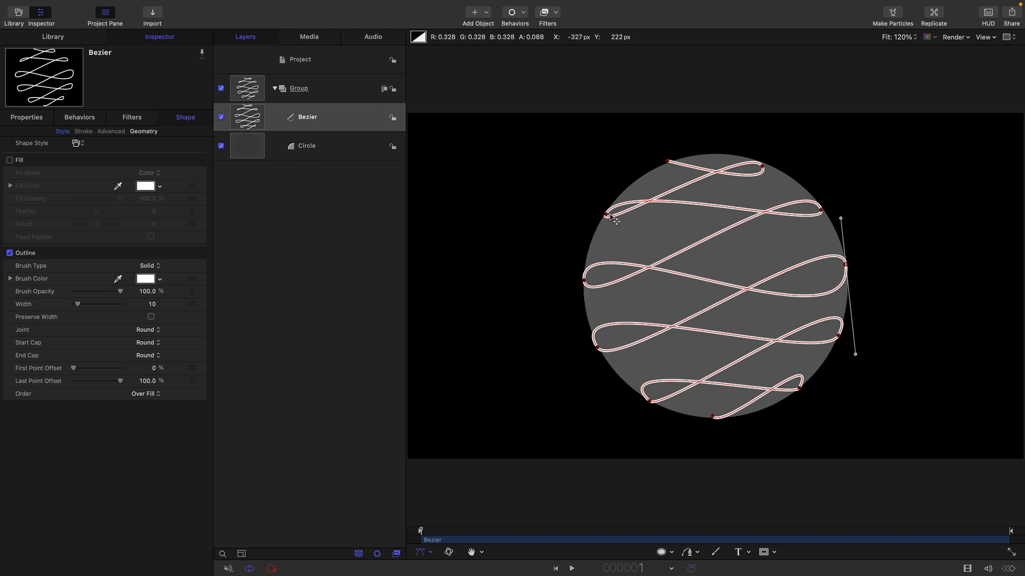
{"action": "left_click", "coordinate": [605, 214]}
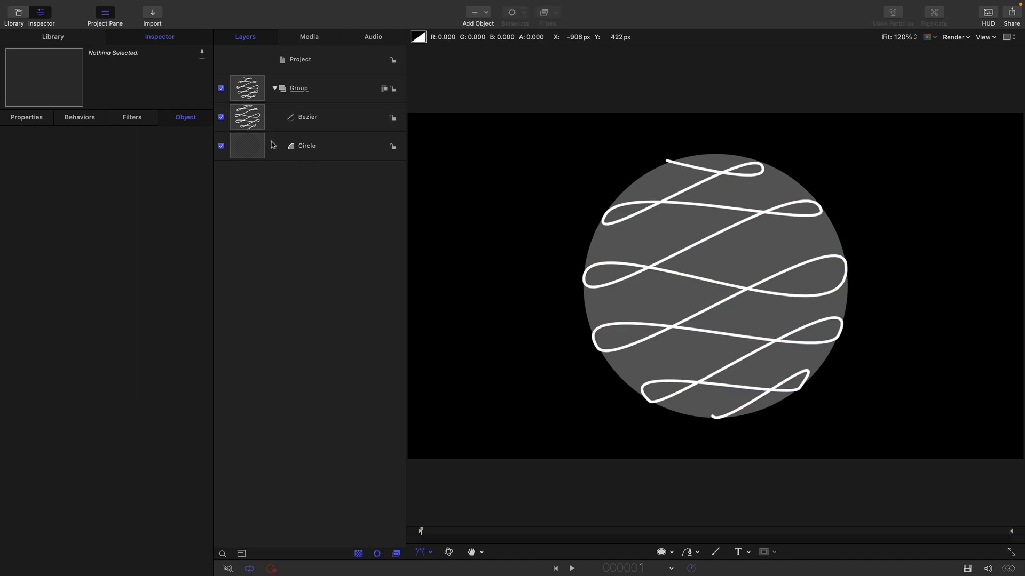
- Hide the Circle layer, select the Bezier layer and hide the on-canvas overlays
{"action": "left_click", "coordinate": [221, 146]}
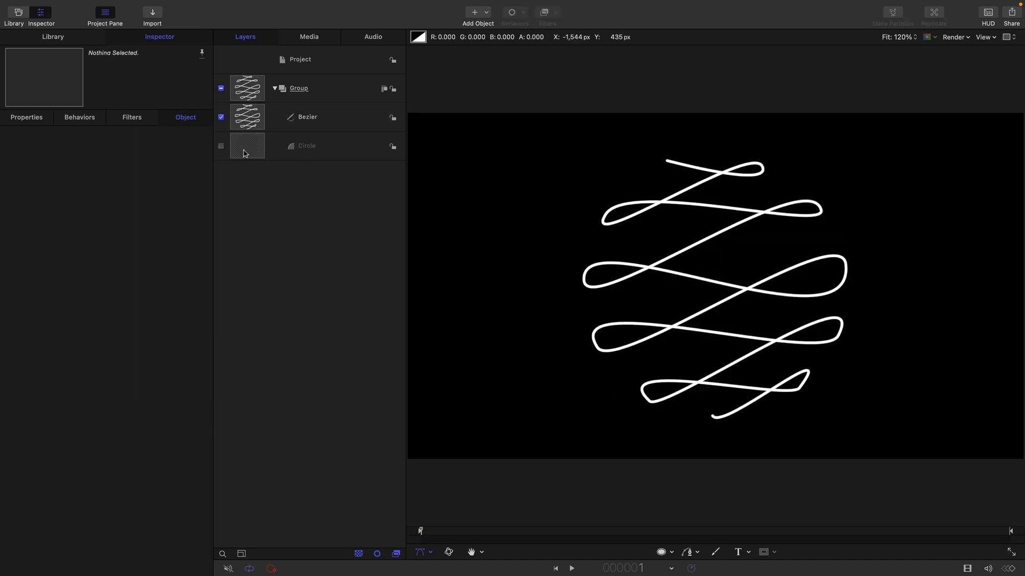
{"action": "left_click", "coordinate": [248, 154]}
{"action": "left_click", "coordinate": [246, 119]}
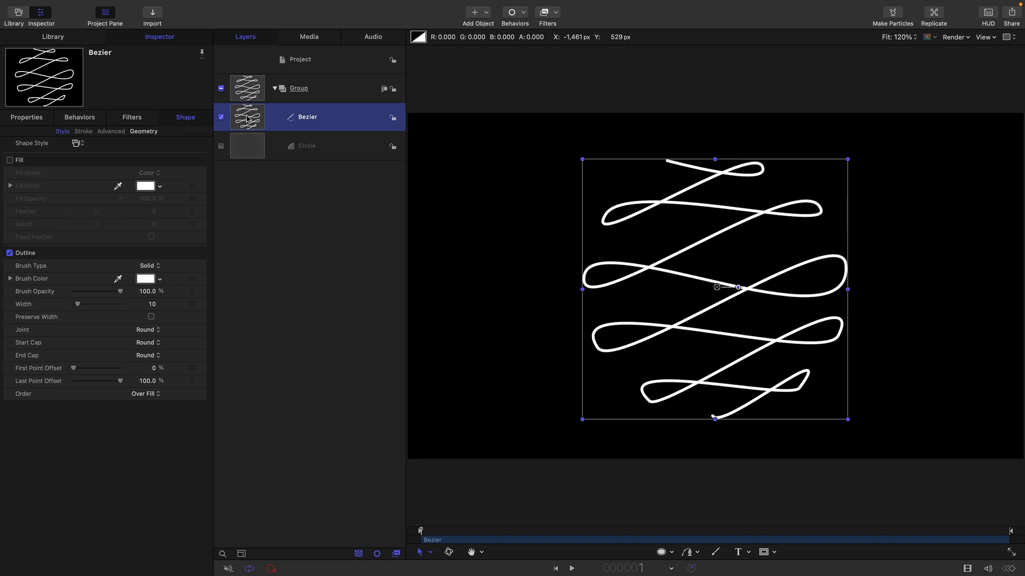
{"action": "key", "text": "super+slash"}
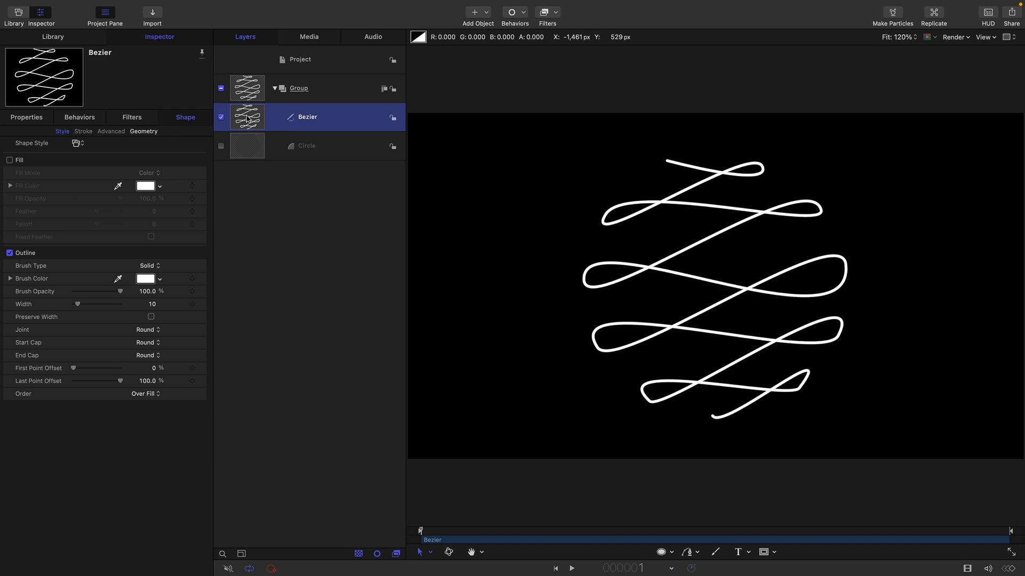
- Set the Bezier outline's brush type to Airbrush and its stroke color mode to Color Over Stroke
{"action": "left_click", "coordinate": [148, 265]}
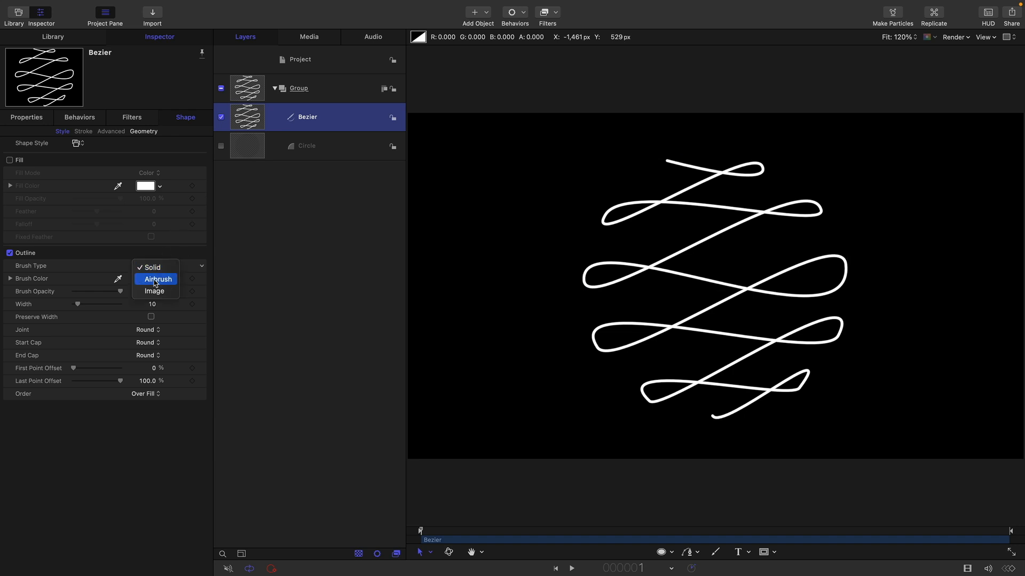
{"action": "left_click", "coordinate": [155, 280]}
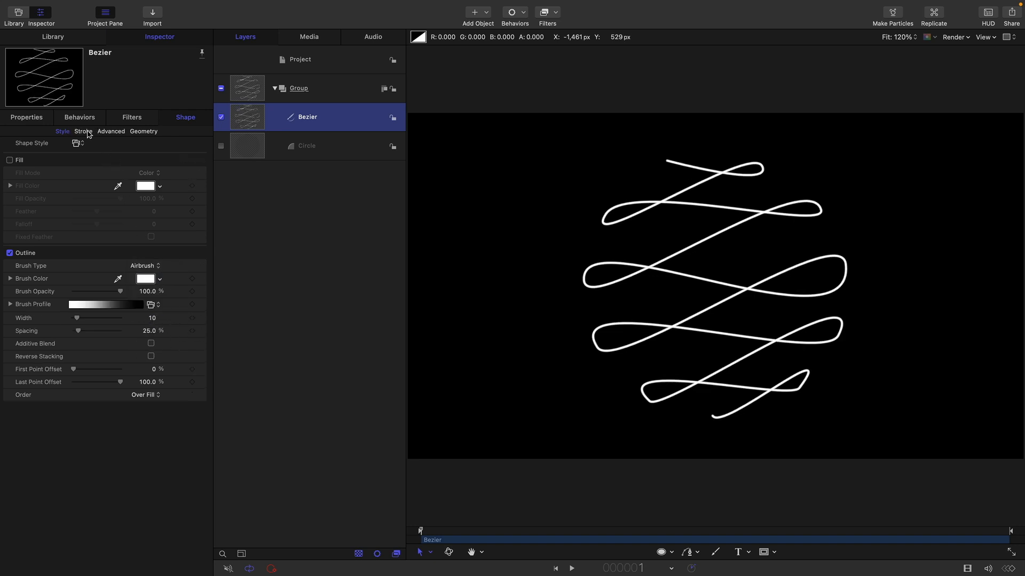
{"action": "left_click", "coordinate": [83, 131]}
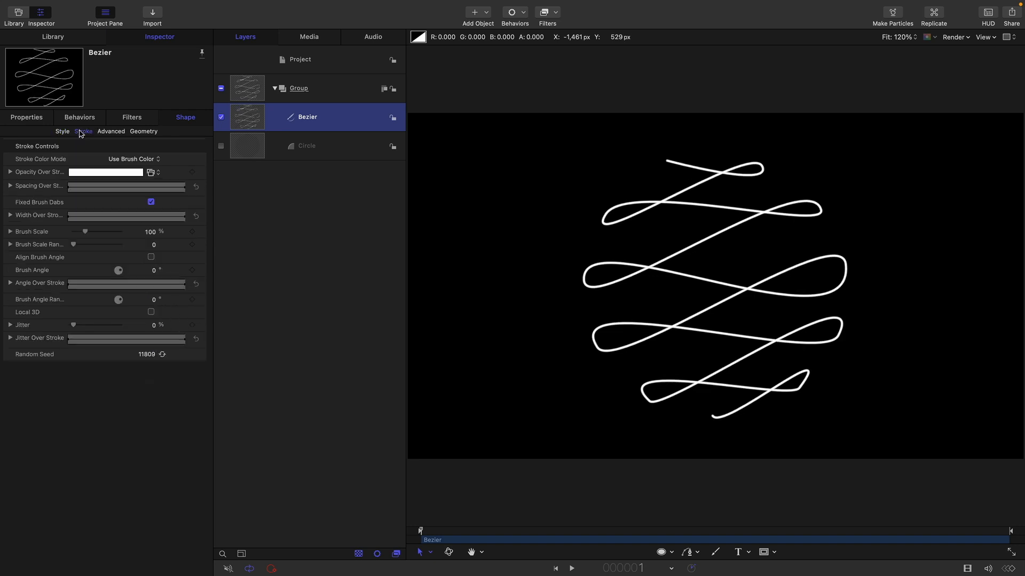
{"action": "left_click", "coordinate": [139, 159]}
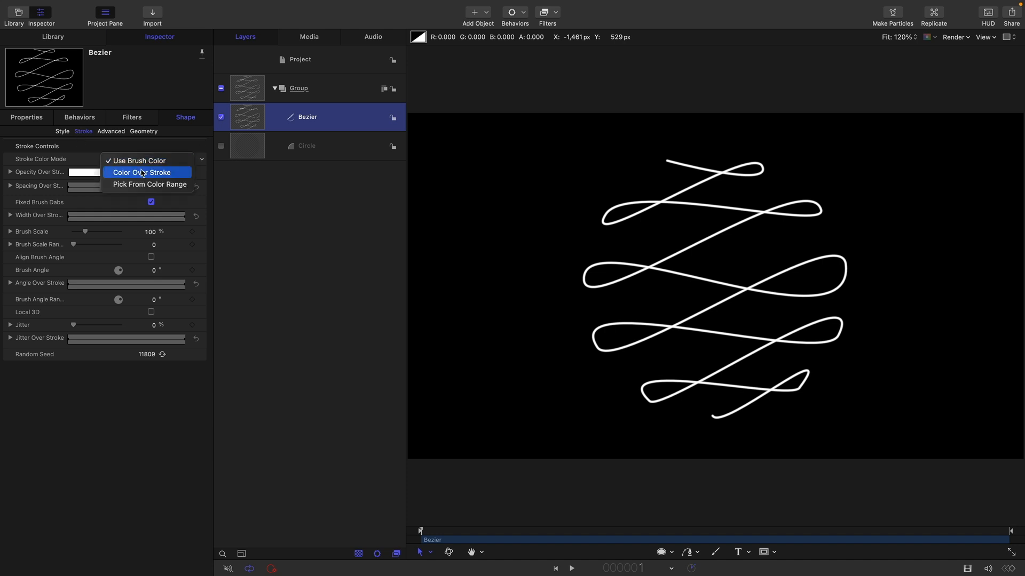
{"action": "left_click", "coordinate": [142, 173]}
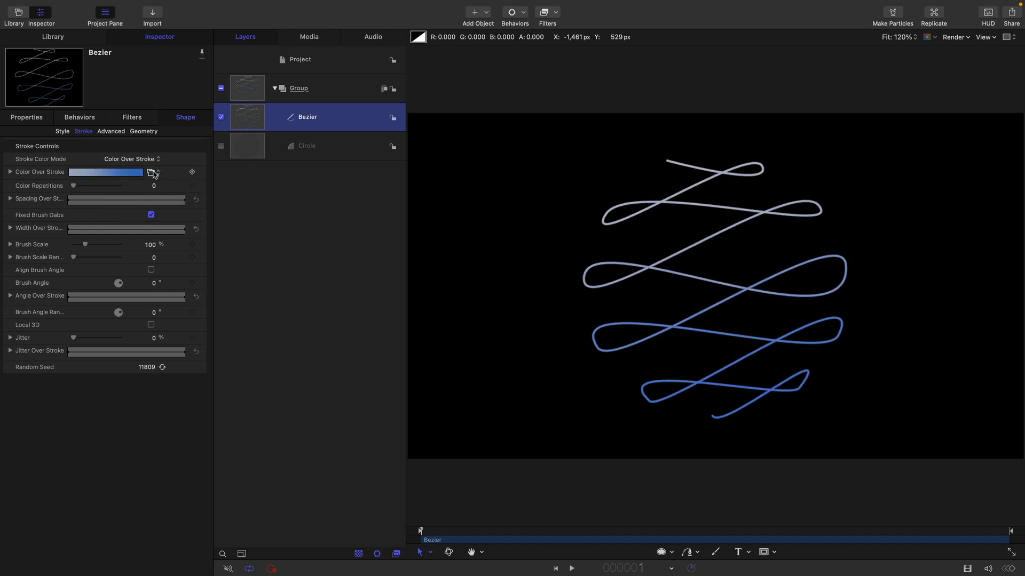
- Apply the Calligraphy gradient preset to Color Over Stroke and expand it to check its start, middle and end color tags
{"action": "left_click", "coordinate": [152, 172]}
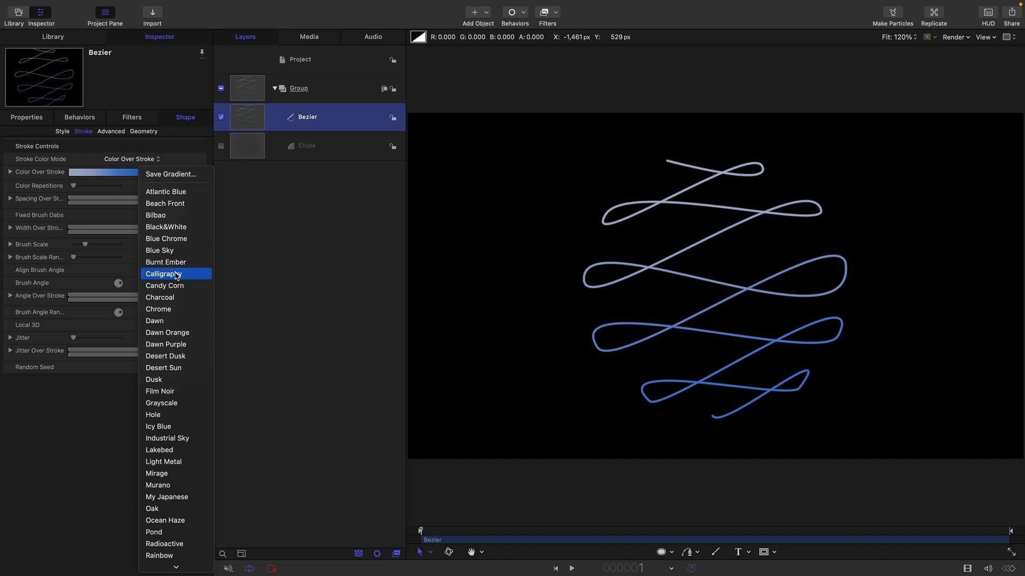
{"action": "left_click", "coordinate": [176, 274]}
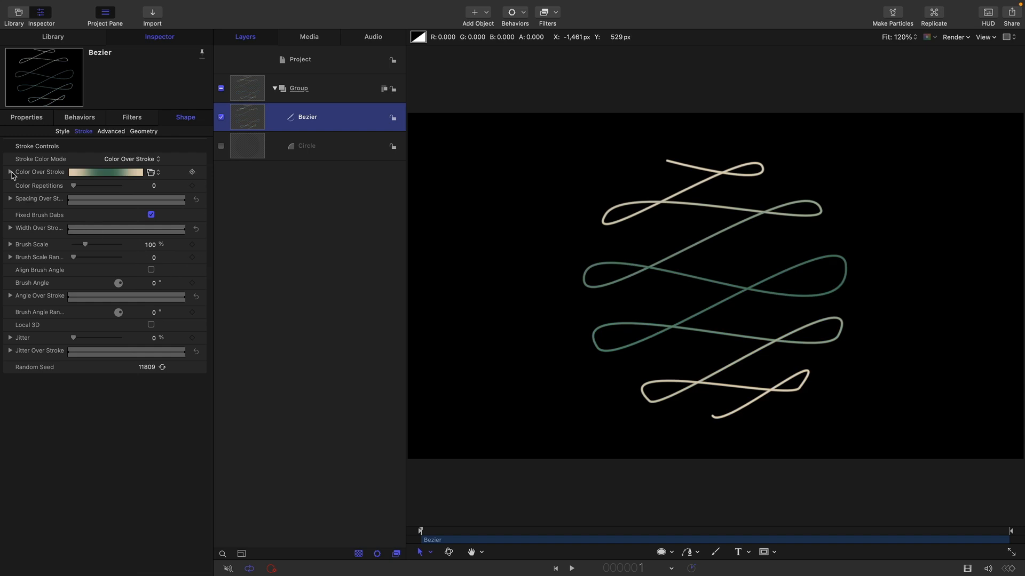
{"action": "left_click", "coordinate": [10, 172]}
{"action": "left_click", "coordinate": [9, 218]}
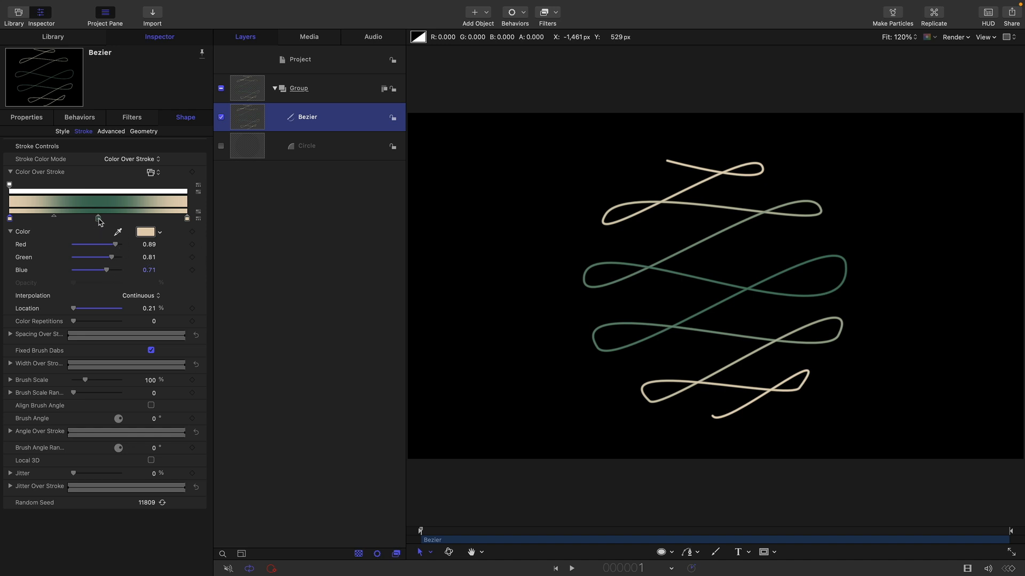
{"action": "left_click", "coordinate": [99, 218]}
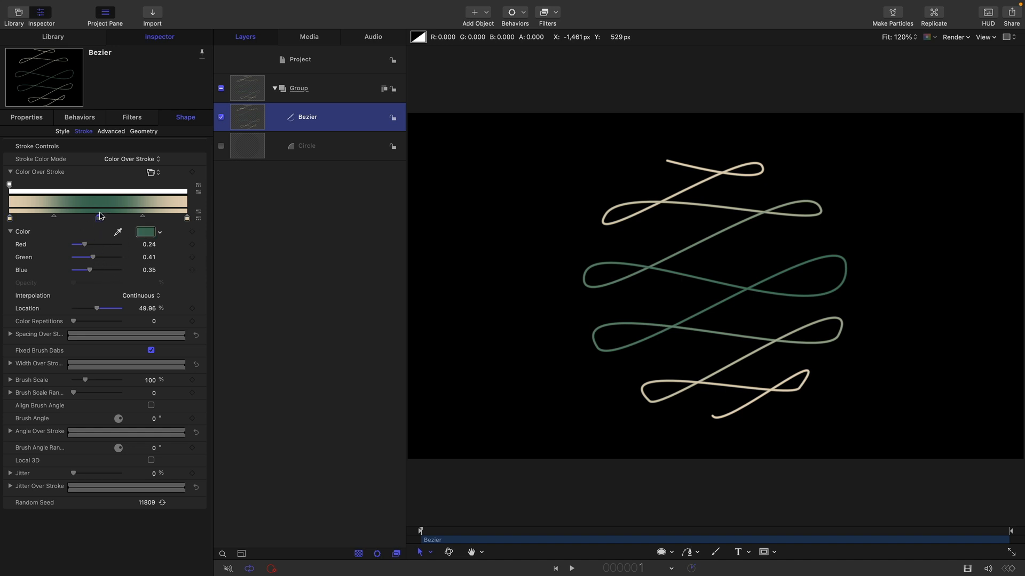
{"action": "left_click", "coordinate": [187, 219]}
{"action": "left_click", "coordinate": [9, 219]}
{"action": "left_click", "coordinate": [188, 219]}
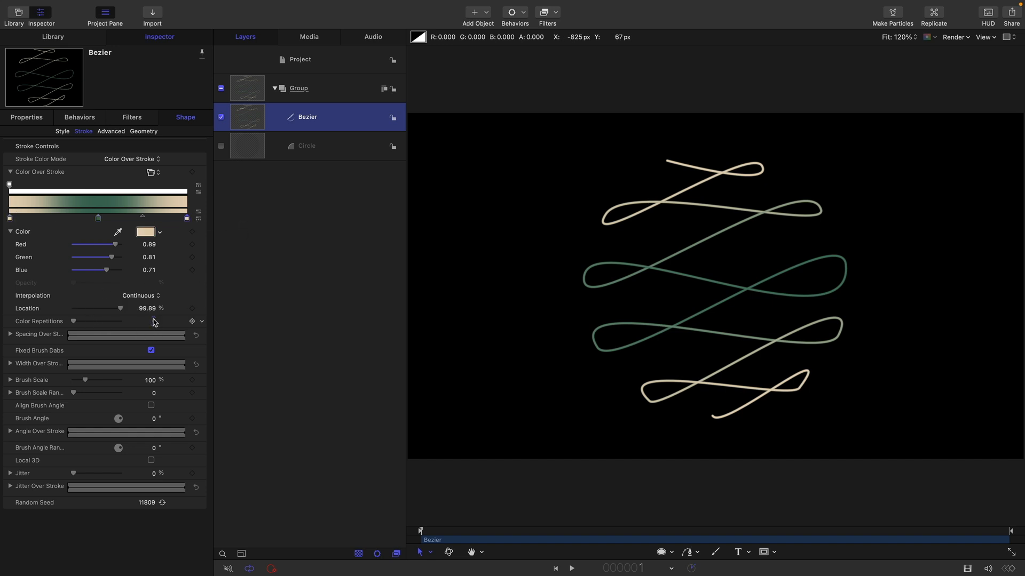
- Set the Bezier stroke's Color Repetitions to 8
{"action": "left_click", "coordinate": [154, 321]}
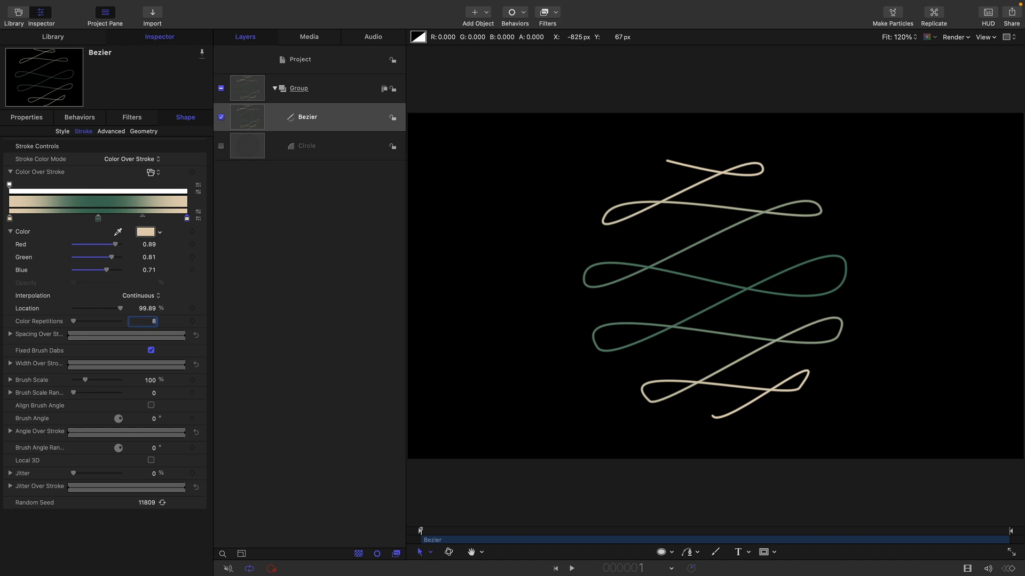
{"action": "key", "text": "Return"}
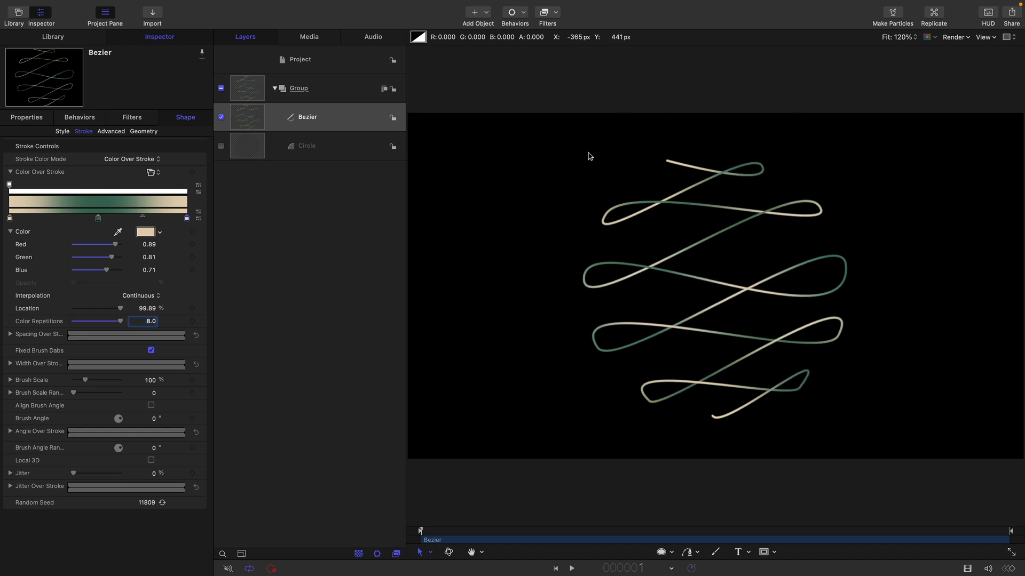
{"action": "left_click", "coordinate": [242, 115]}
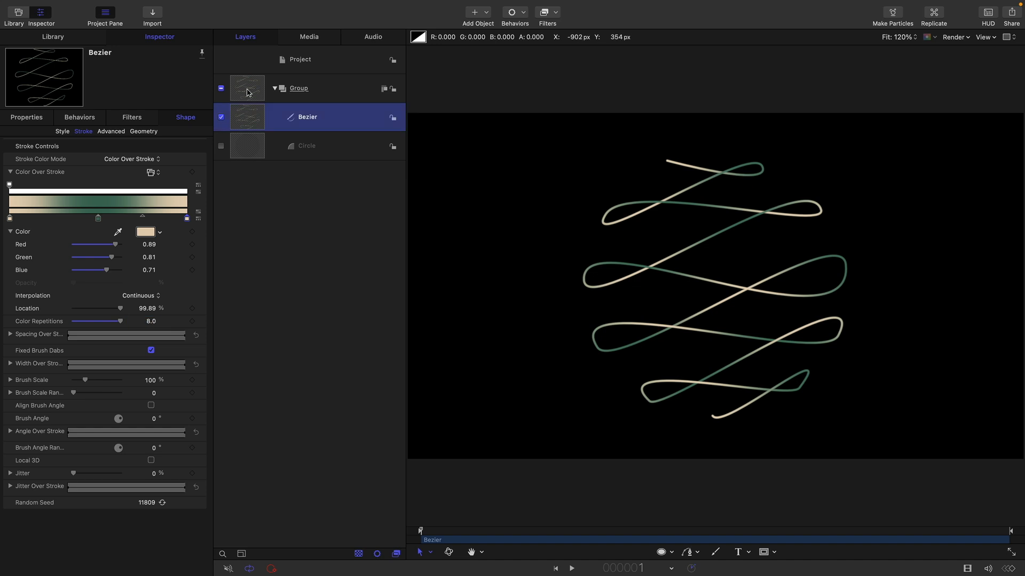
- Add the Stylize category's Extrude filter to the group containing the Bezier
{"action": "left_click", "coordinate": [248, 93]}
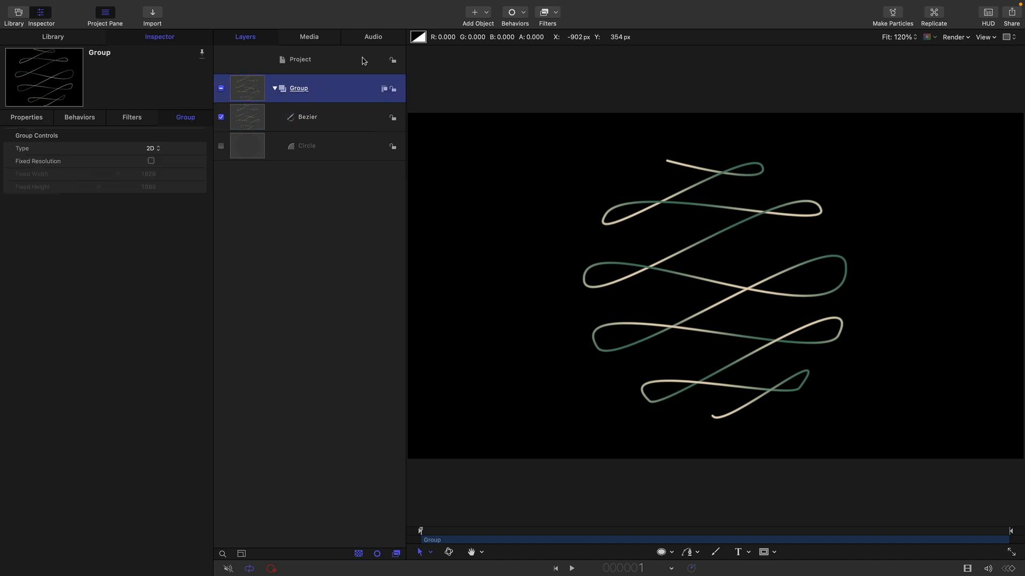
{"action": "left_click", "coordinate": [556, 15]}
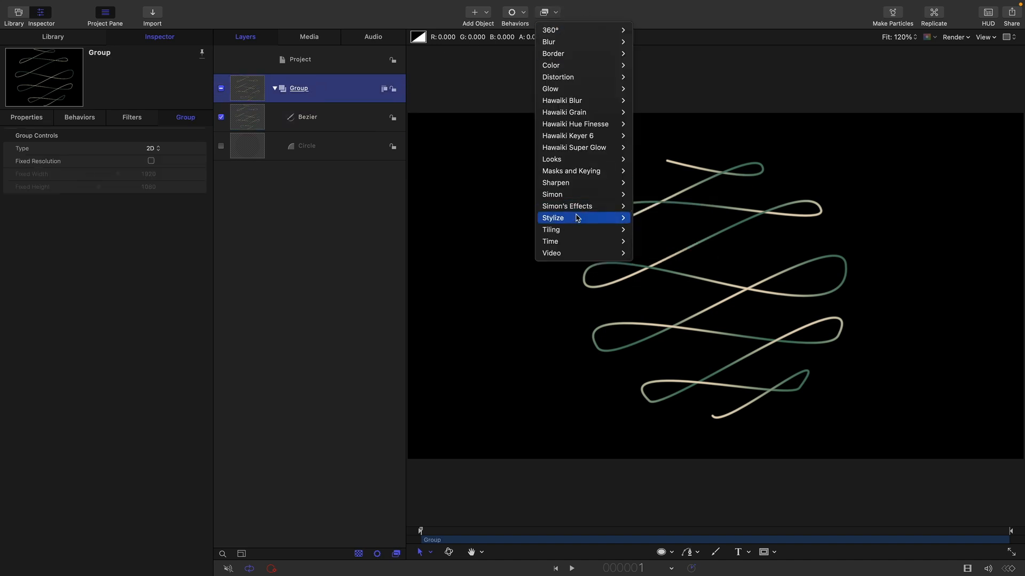
{"action": "mouse_move", "coordinate": [578, 219]}
{"action": "left_click", "coordinate": [656, 324]}
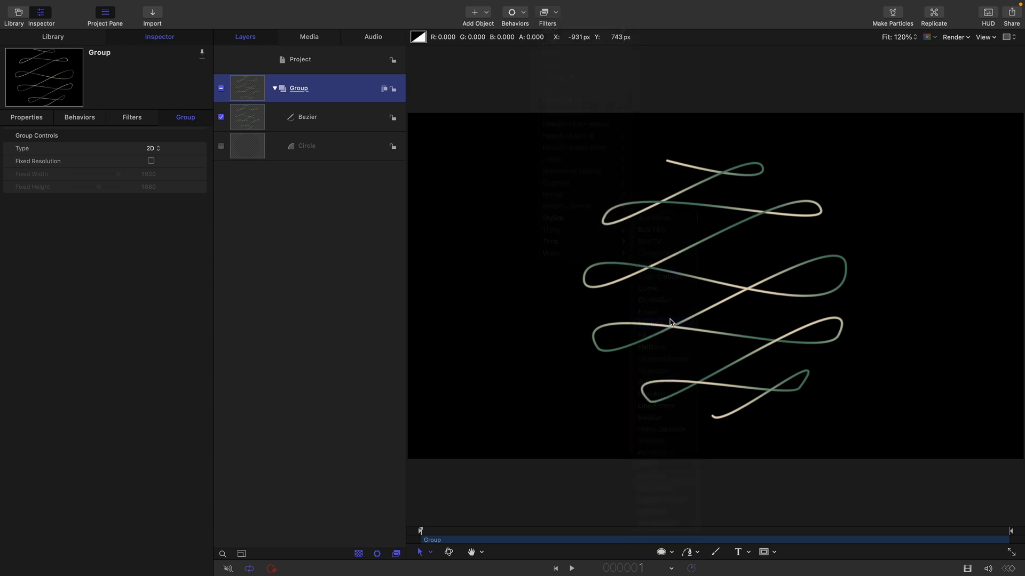
- Set the Extrude filter's Angle to 180°, Distance to 1 and Back Size to 0.8
{"action": "left_click", "coordinate": [149, 150]}
{"action": "type", "text": "180"}
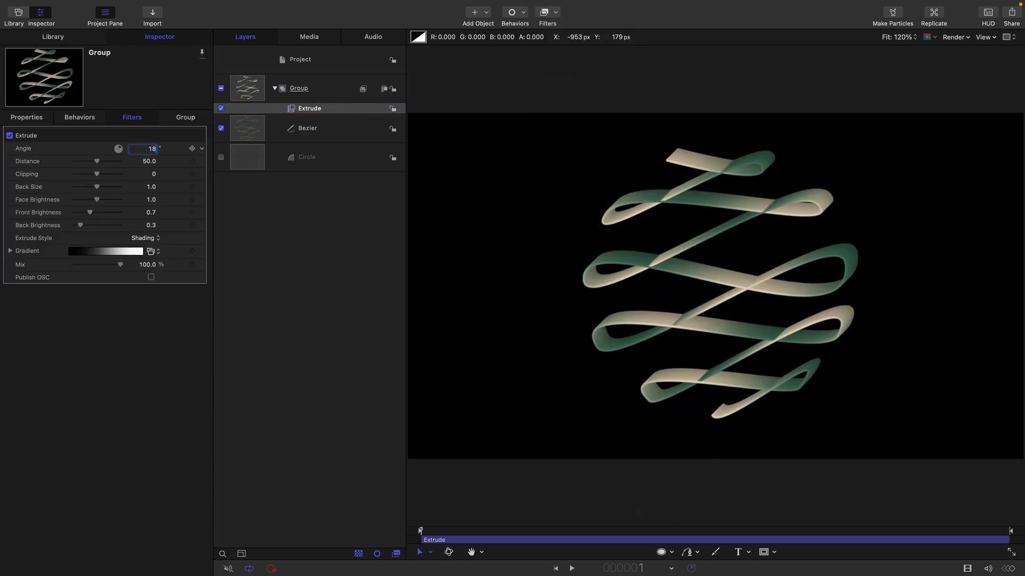
{"action": "key", "text": "Return"}
{"action": "left_click", "coordinate": [148, 161]}
{"action": "type", "text": "1"}
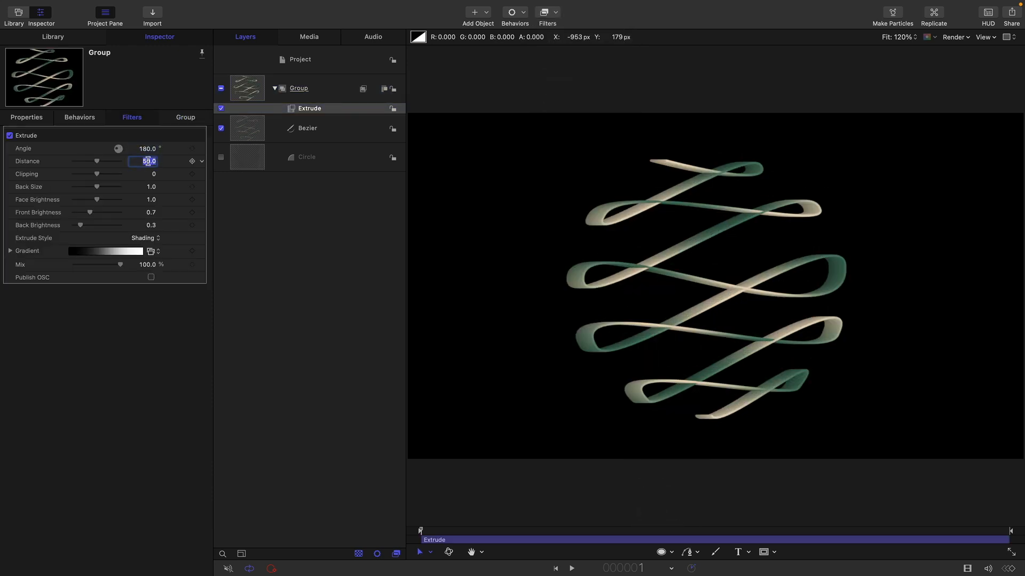
{"action": "key", "text": "Return"}
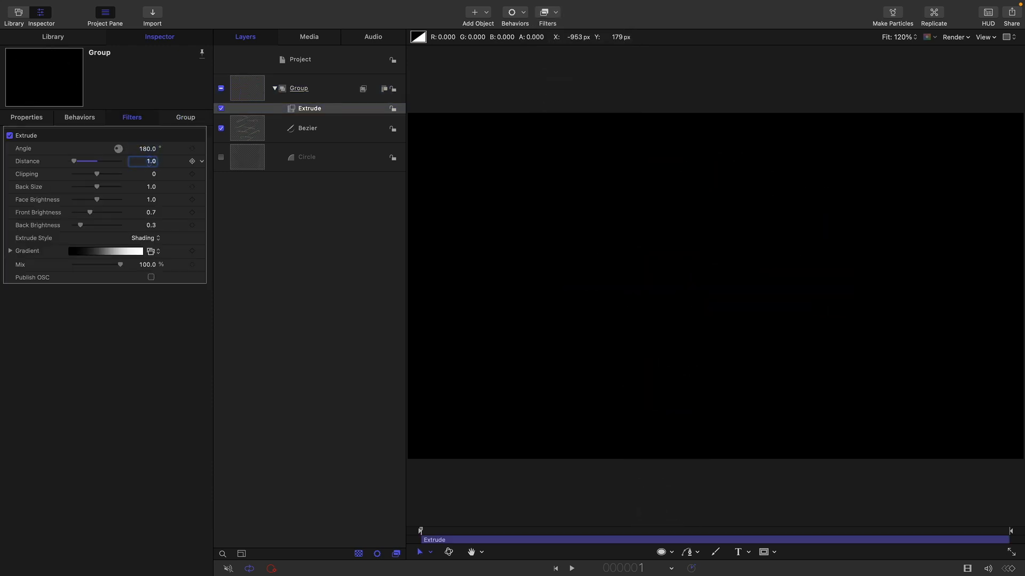
{"action": "left_click", "coordinate": [148, 186]}
{"action": "type", "text": "0.8"}
{"action": "key", "text": "Return"}
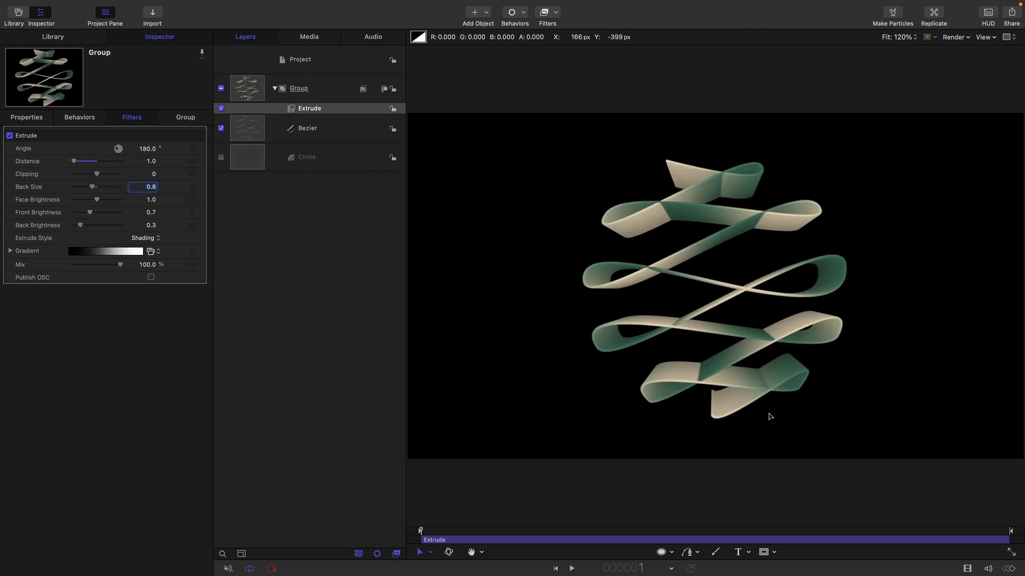
- Import the CurvedCyc.usdz 3D object and move it into its own new group beneath the Bezier's group
{"action": "left_click", "coordinate": [251, 128]}
{"action": "left_click", "coordinate": [254, 85]}
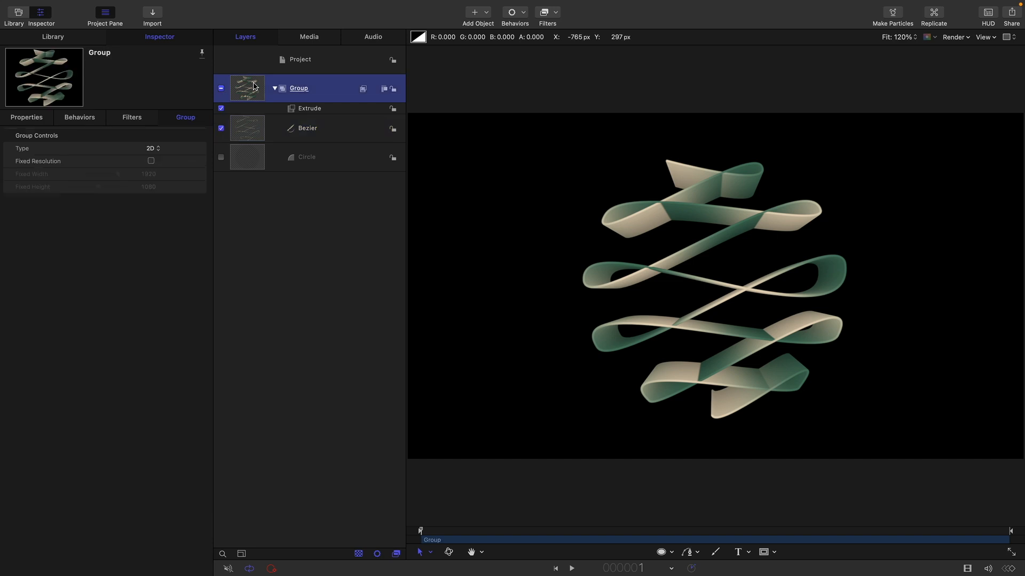
{"action": "left_click", "coordinate": [153, 13]}
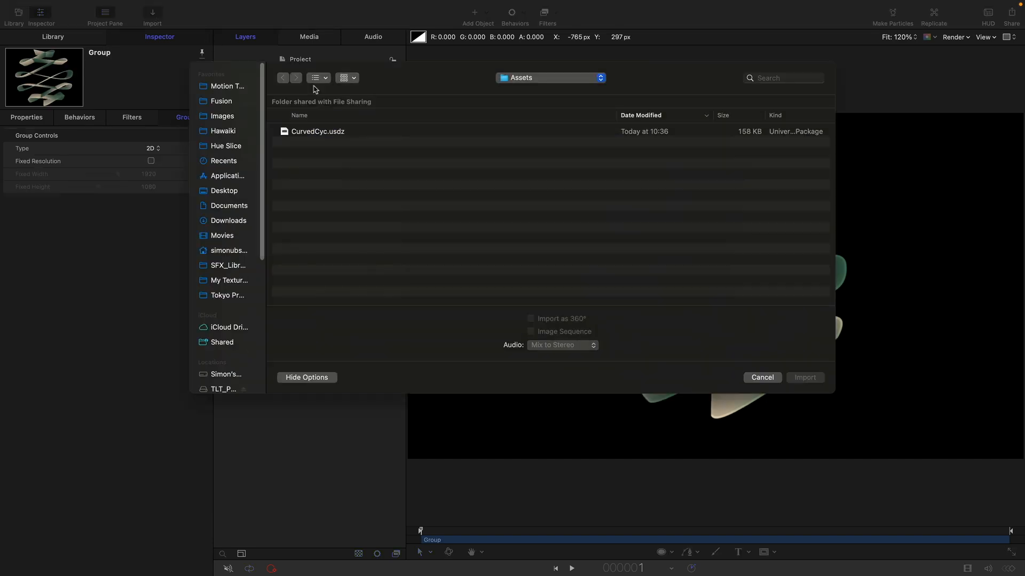
{"action": "left_click", "coordinate": [332, 133]}
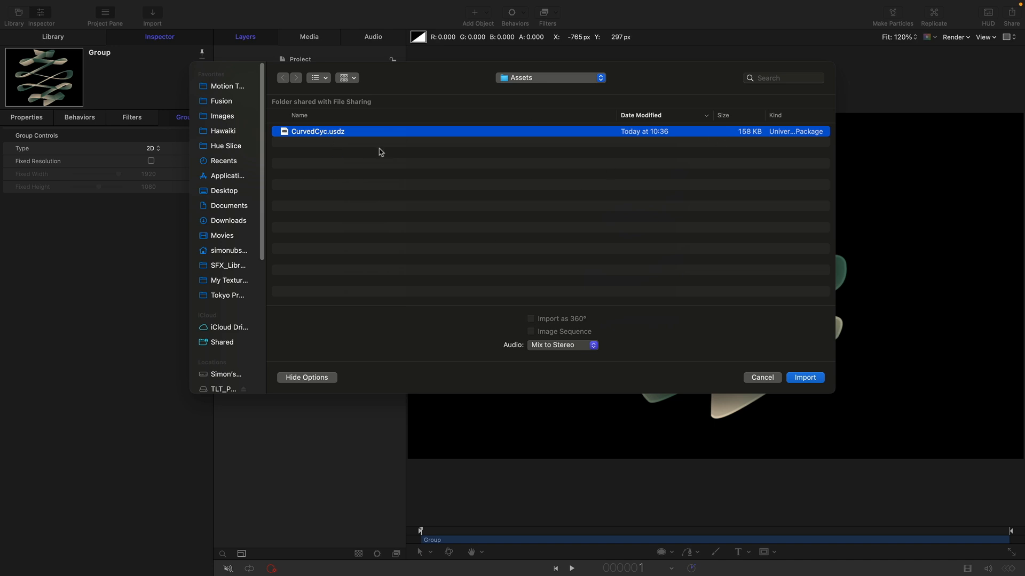
{"action": "left_click", "coordinate": [819, 379]}
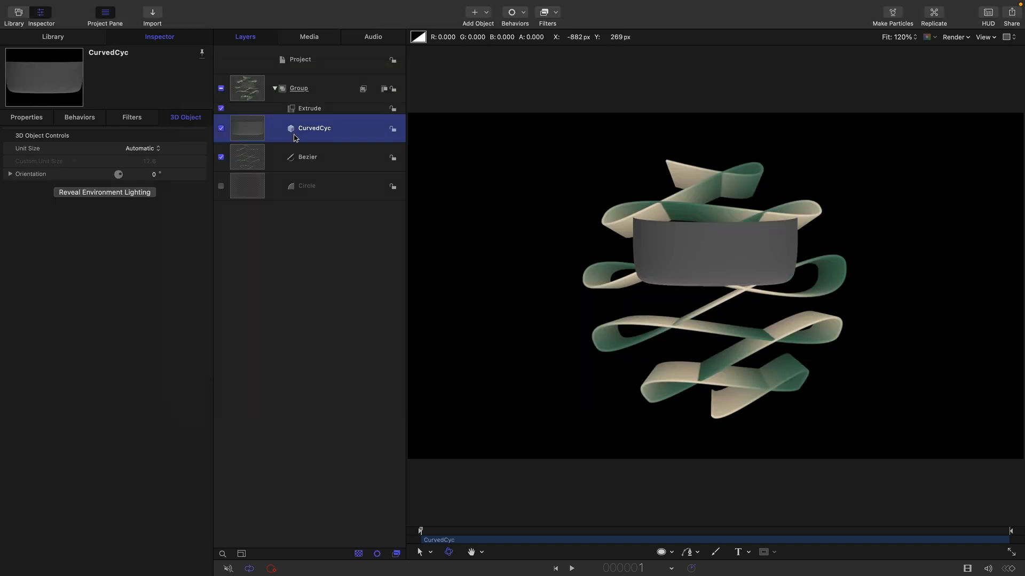
{"action": "left_click_drag", "start_coordinate": [252, 144], "coordinate": [235, 199]}
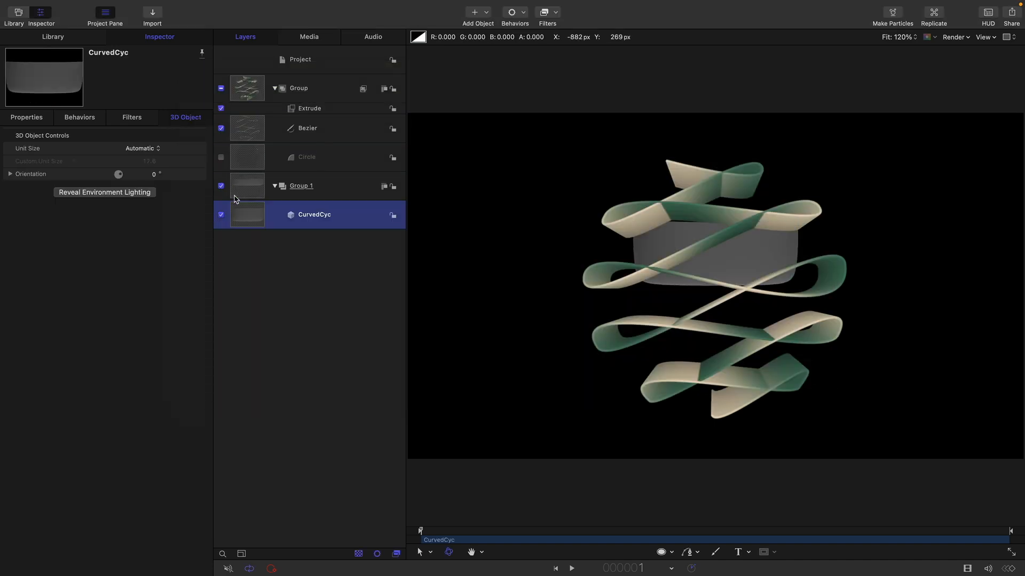
- Switch the CurvedCyc object's Unit Size to Custom and set its Custom Unit Size to 400
{"action": "left_click", "coordinate": [24, 117]}
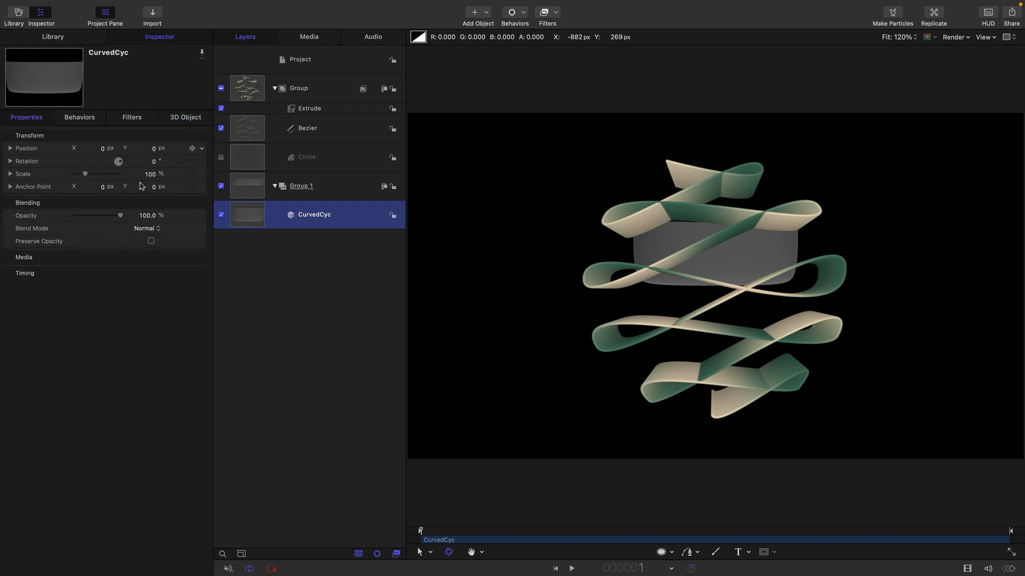
{"action": "left_click", "coordinate": [185, 118]}
{"action": "left_click", "coordinate": [146, 152]}
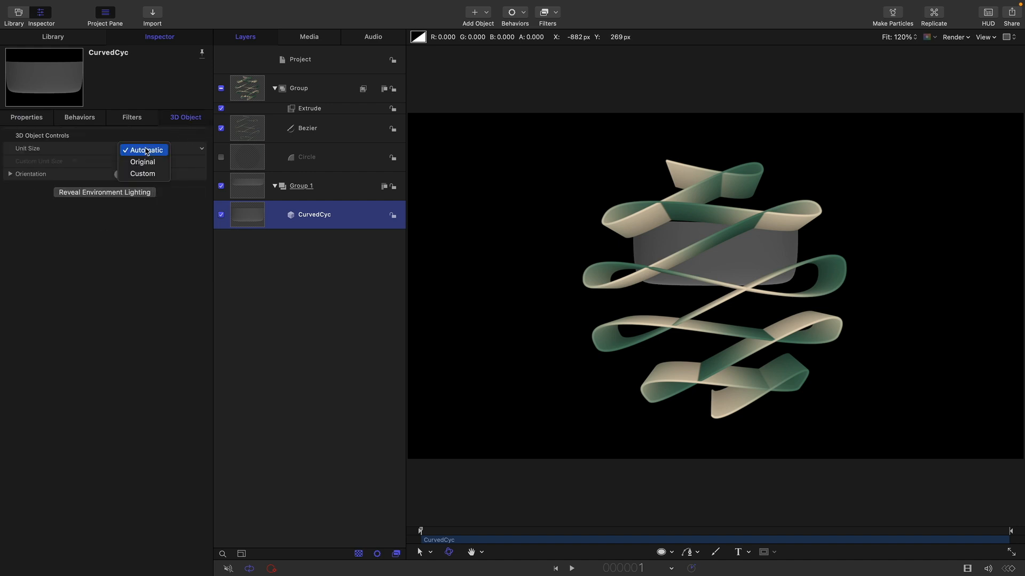
{"action": "left_click", "coordinate": [143, 174]}
{"action": "left_click", "coordinate": [150, 160]}
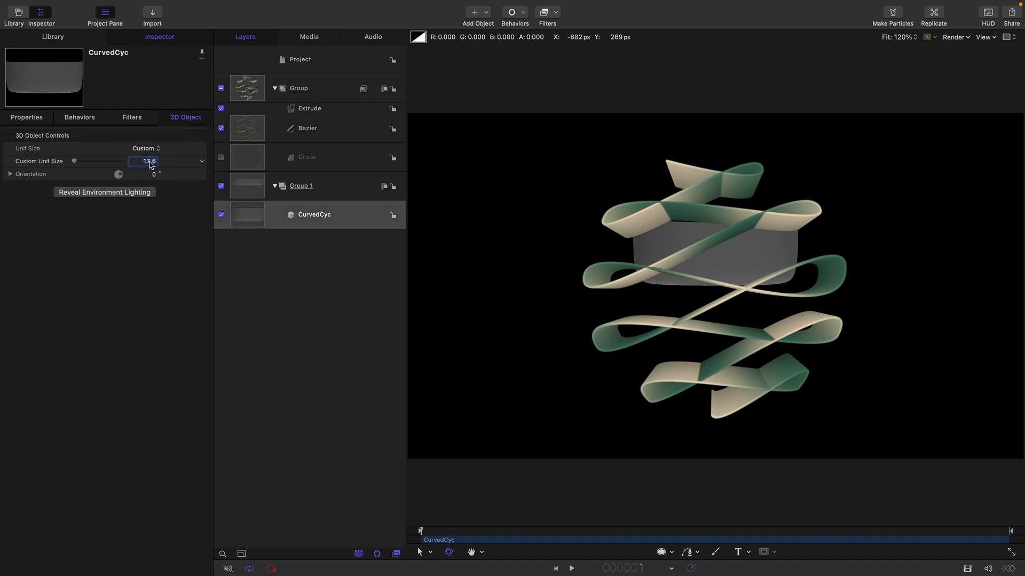
{"action": "type", "text": "400"}
{"action": "key", "text": "Return"}
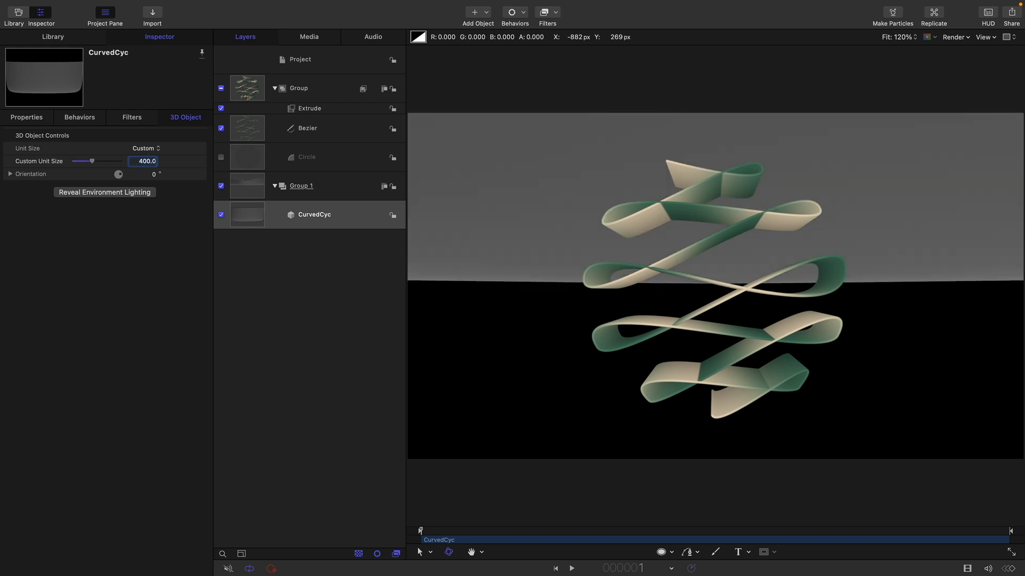
- Set the CurvedCyc object's Y position to -480 px
{"action": "key", "text": "F1"}
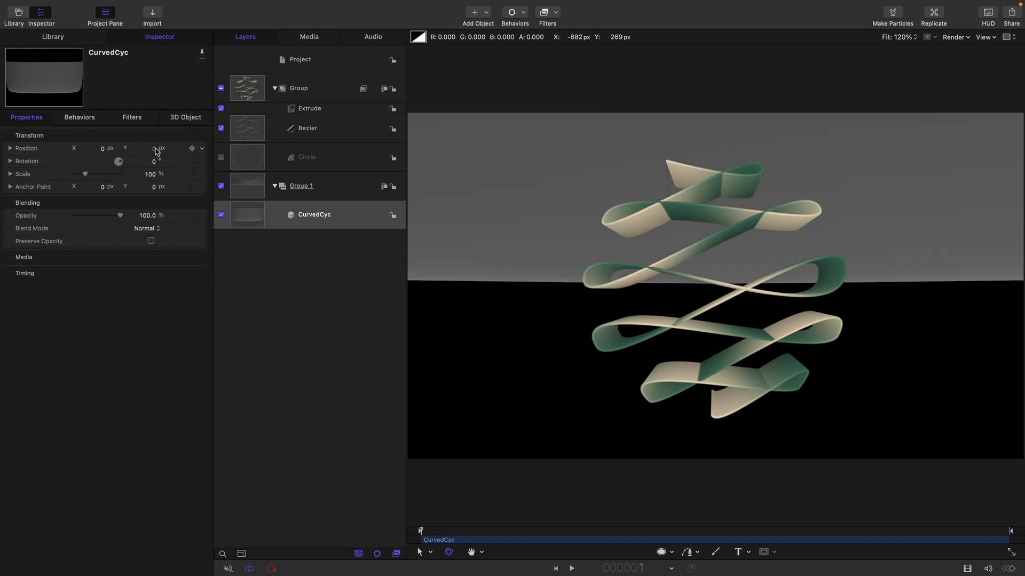
{"action": "left_click", "coordinate": [154, 149]}
{"action": "type", "text": "-480"}
{"action": "key", "text": "Return"}
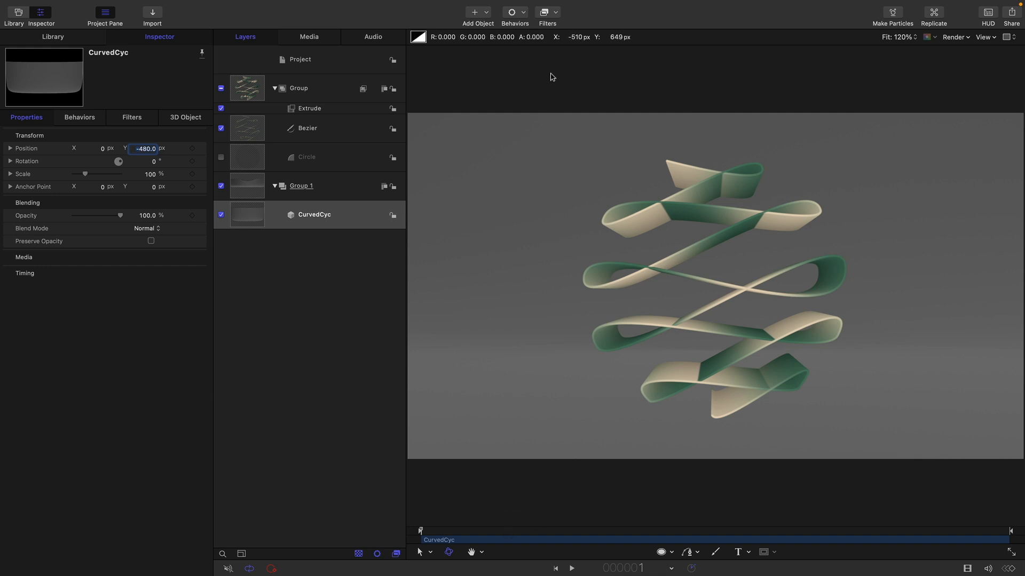
- Add the Color category's Tint filter to CurvedCyc and change its tint color to a dark muted blue
{"action": "left_click", "coordinate": [557, 12]}
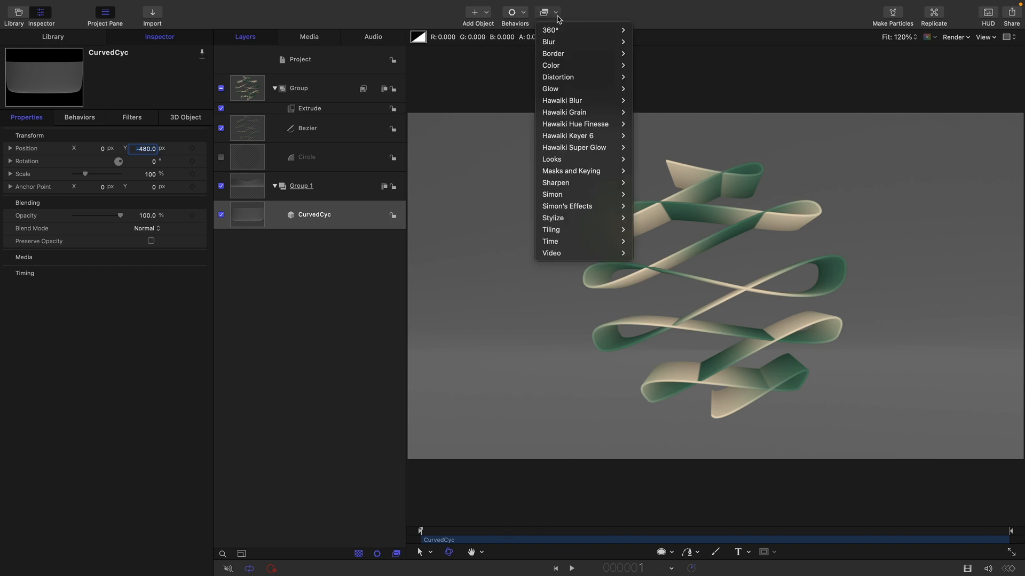
{"action": "mouse_move", "coordinate": [561, 65]}
{"action": "left_click", "coordinate": [678, 300]}
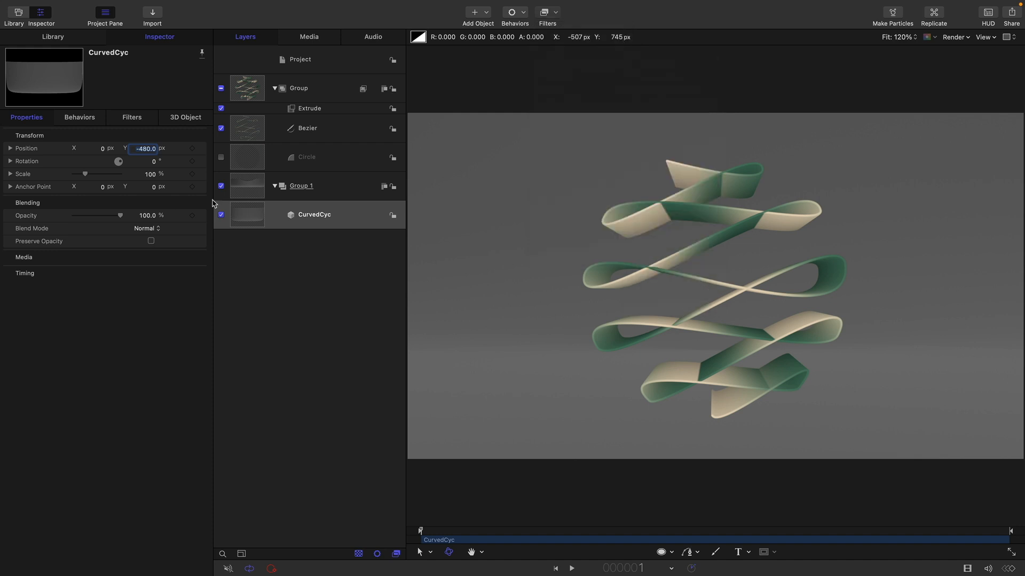
{"action": "left_click", "coordinate": [146, 149]}
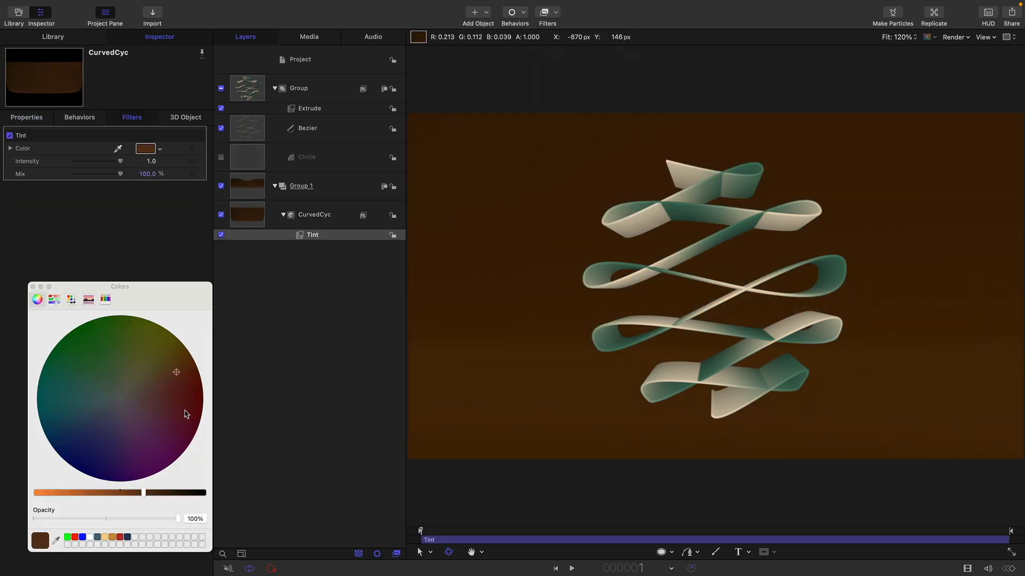
{"action": "left_click_drag", "start_coordinate": [179, 377], "coordinate": [107, 422]}
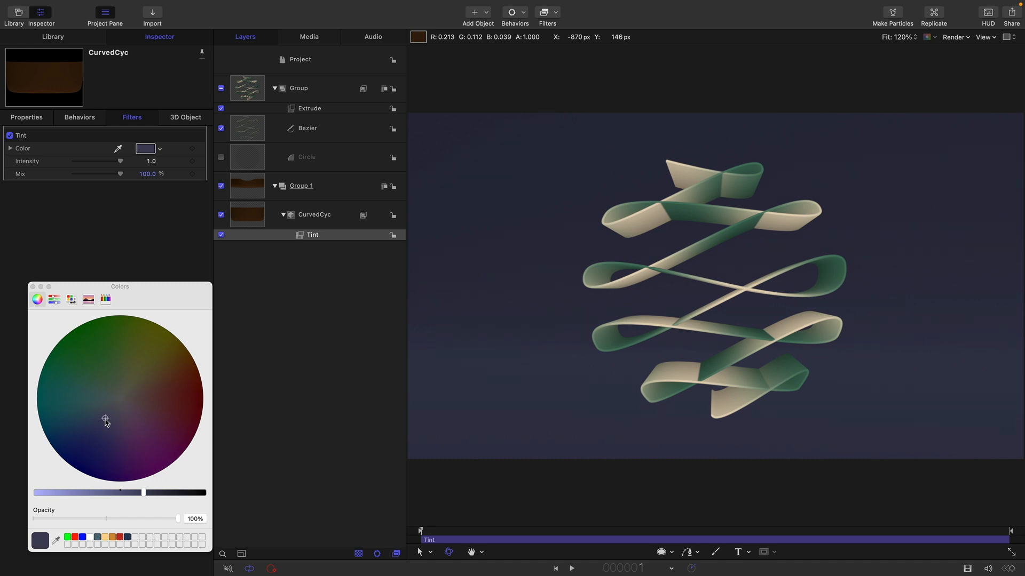
{"action": "left_click_drag", "start_coordinate": [143, 493], "coordinate": [147, 493]}
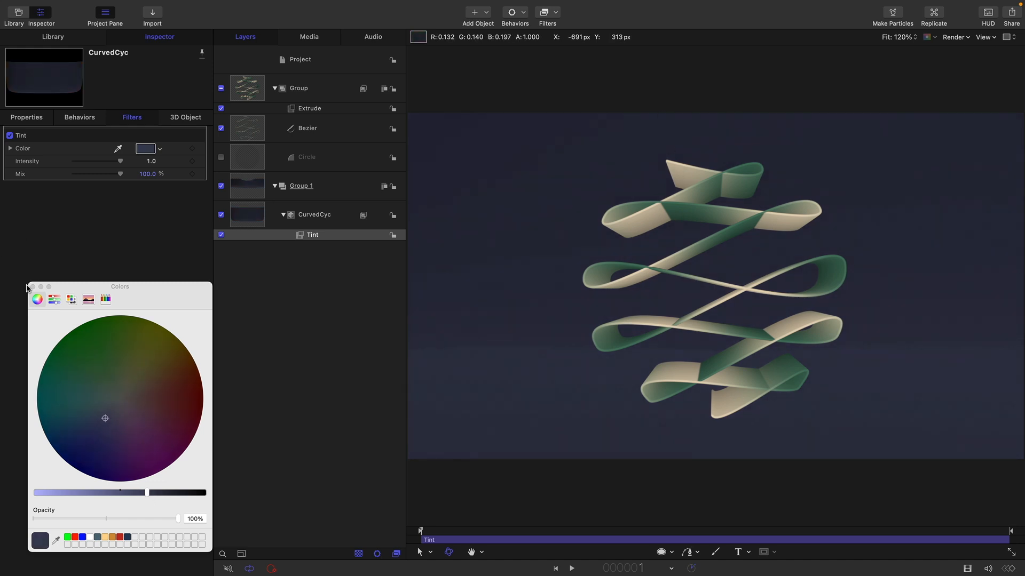
{"action": "left_click", "coordinate": [32, 287]}
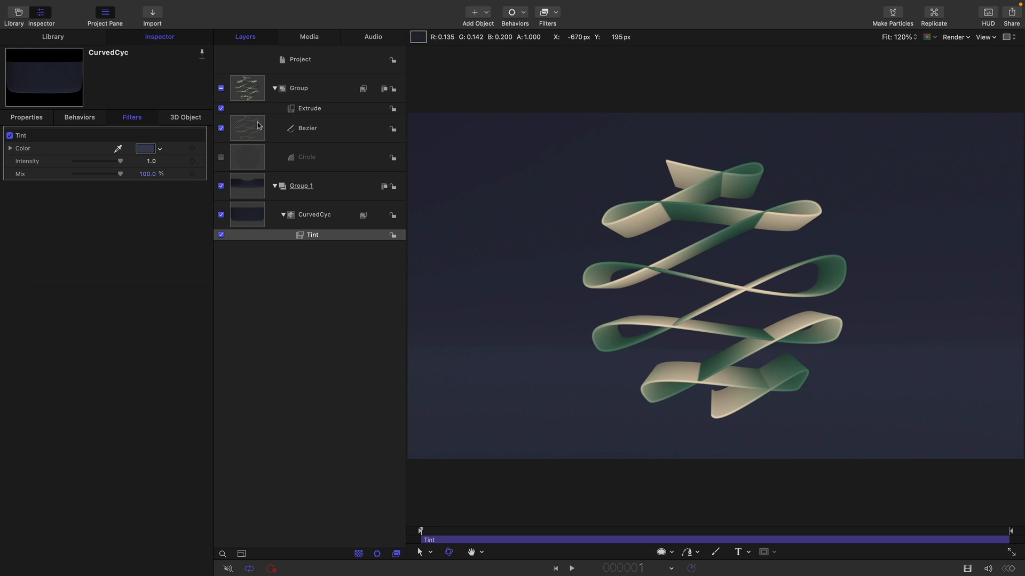
- Add a camera to the project and accept switching the groups to 3D
{"action": "left_click", "coordinate": [248, 90]}
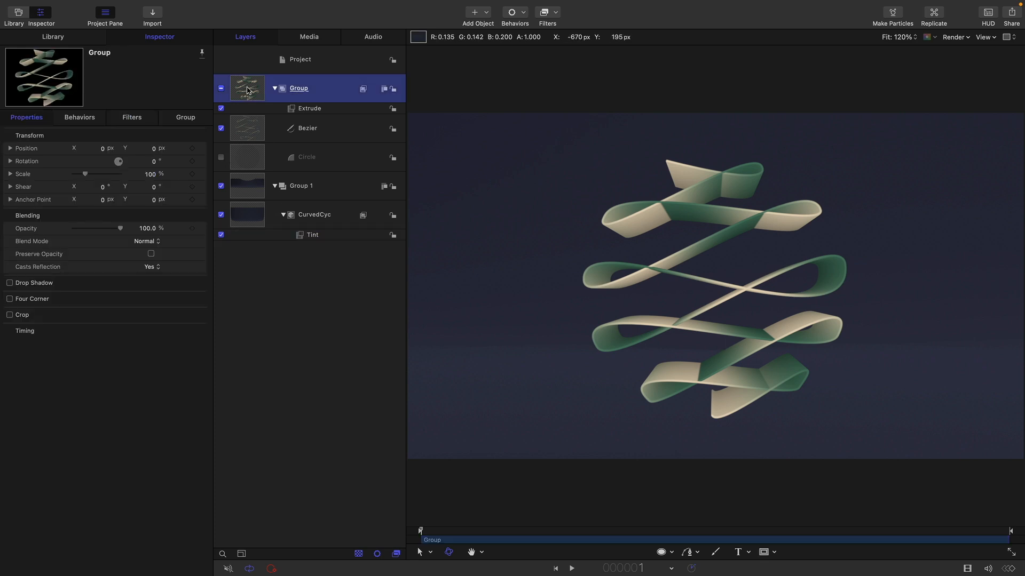
{"action": "left_click", "coordinate": [487, 12]}
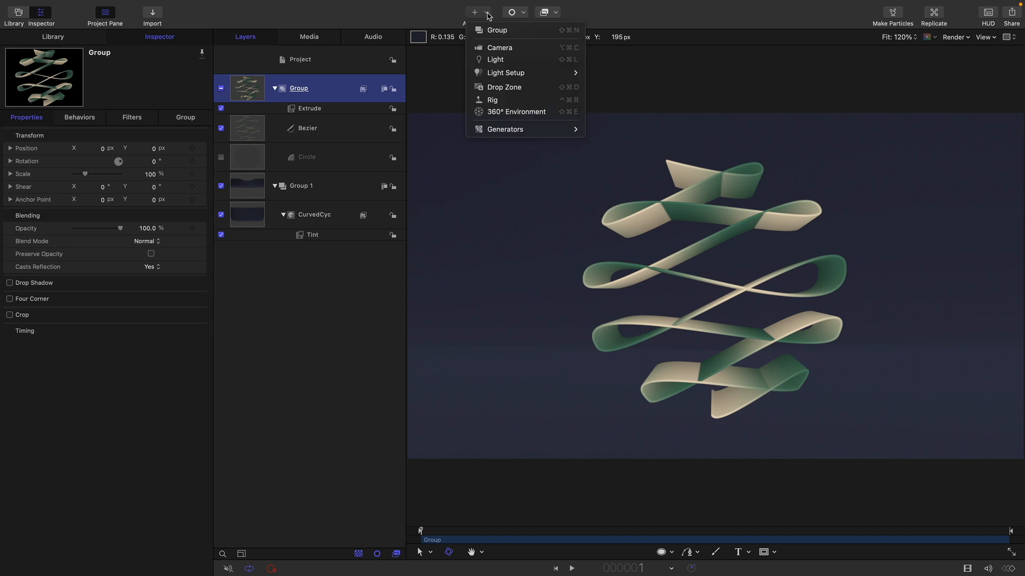
{"action": "left_click", "coordinate": [499, 47]}
{"action": "left_click", "coordinate": [610, 330]}
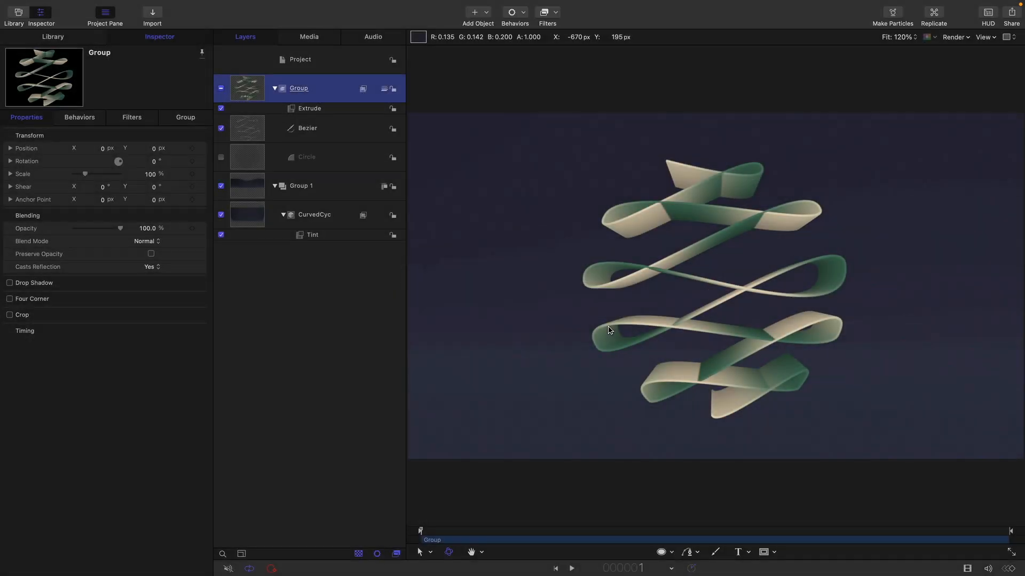
- Add a Ramp parameter behavior to the camera's Y rotation
{"action": "left_click", "coordinate": [26, 117]}
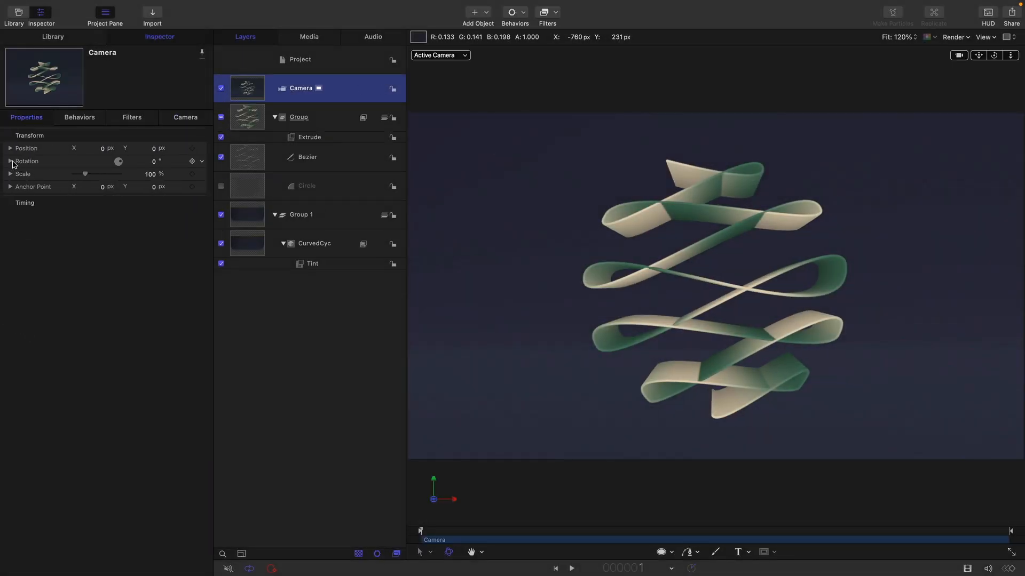
{"action": "left_click", "coordinate": [10, 161]}
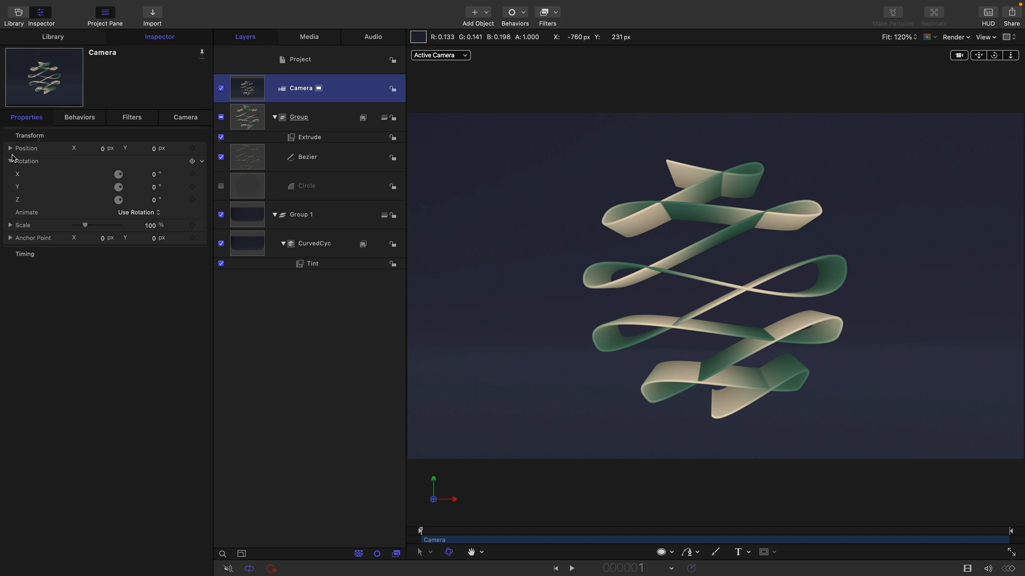
{"action": "left_click", "coordinate": [202, 187]}
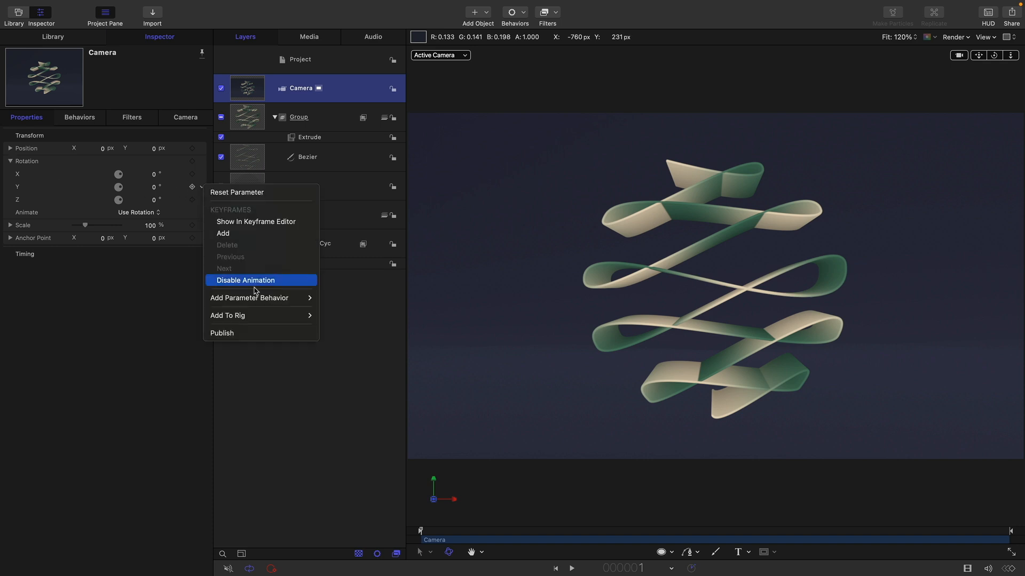
{"action": "mouse_move", "coordinate": [257, 298]}
{"action": "left_click", "coordinate": [341, 430]}
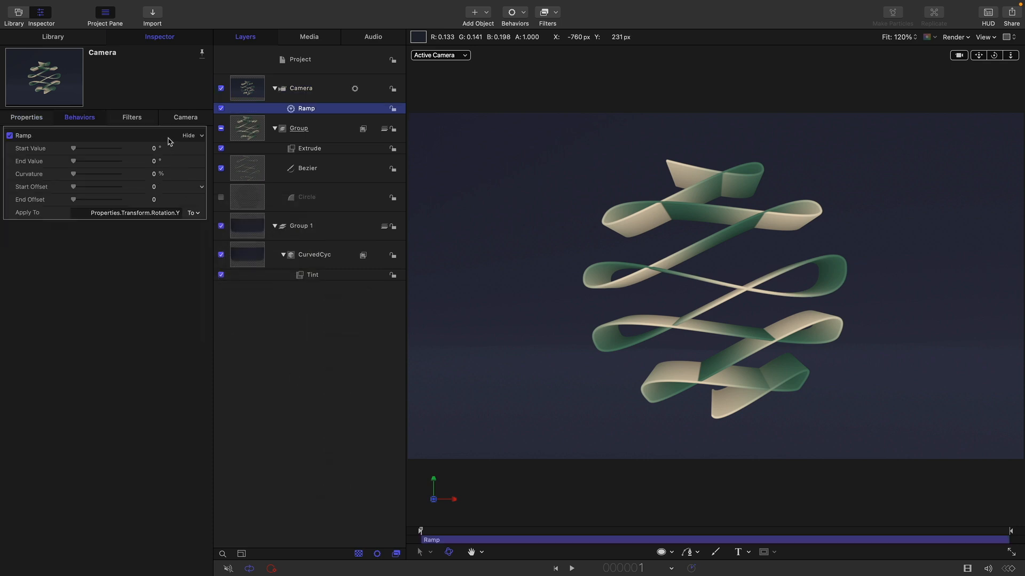
- Set the camera Ramp's Start Value to -45° and End Value to -1°, and scrub to the last frame to check the rotation
{"action": "left_click", "coordinate": [153, 148]}
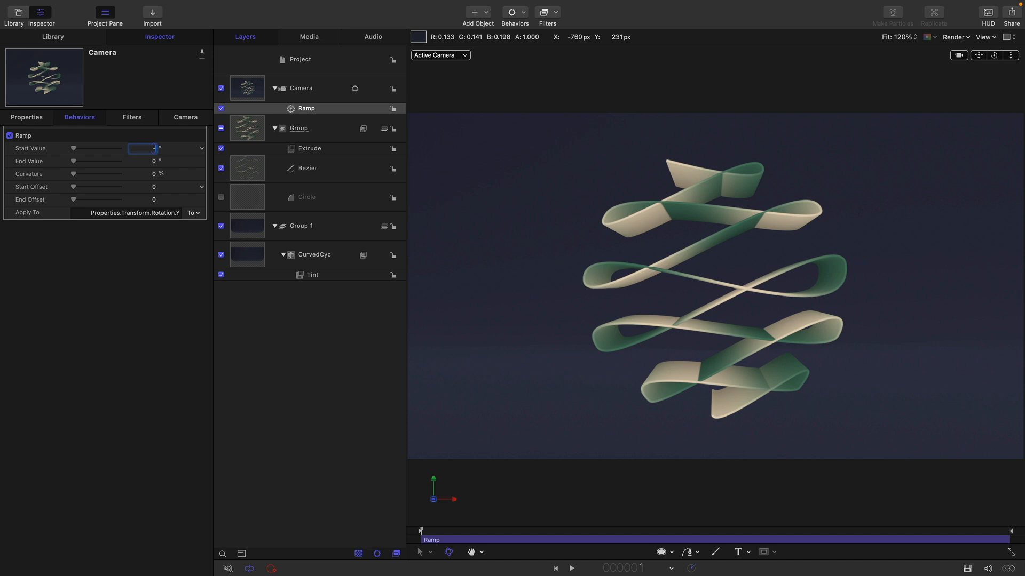
{"action": "type", "text": "-45"}
{"action": "key", "text": "Tab"}
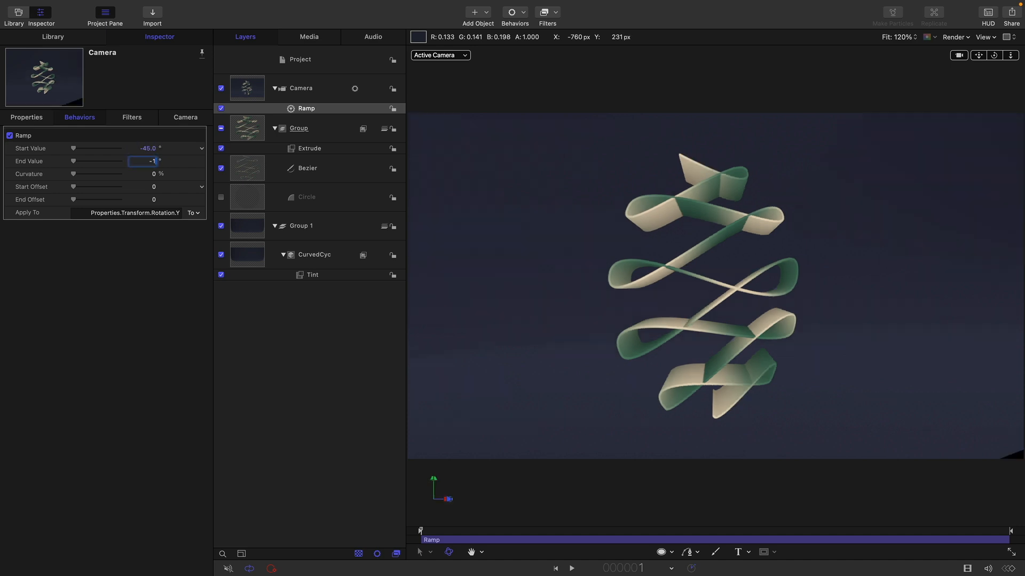
{"action": "key", "text": "Return"}
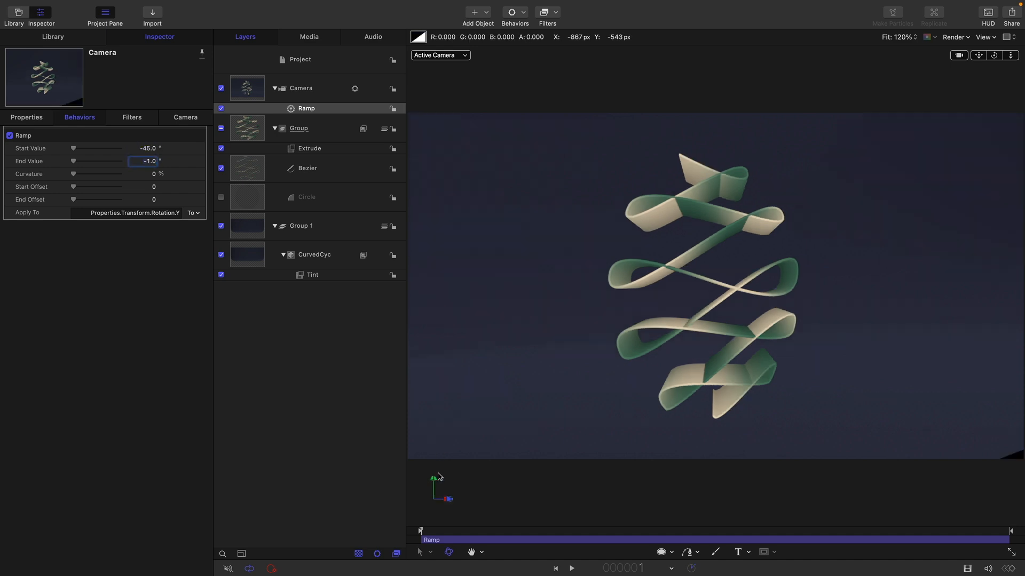
{"action": "left_click_drag", "start_coordinate": [420, 532], "coordinate": [1024, 559]}
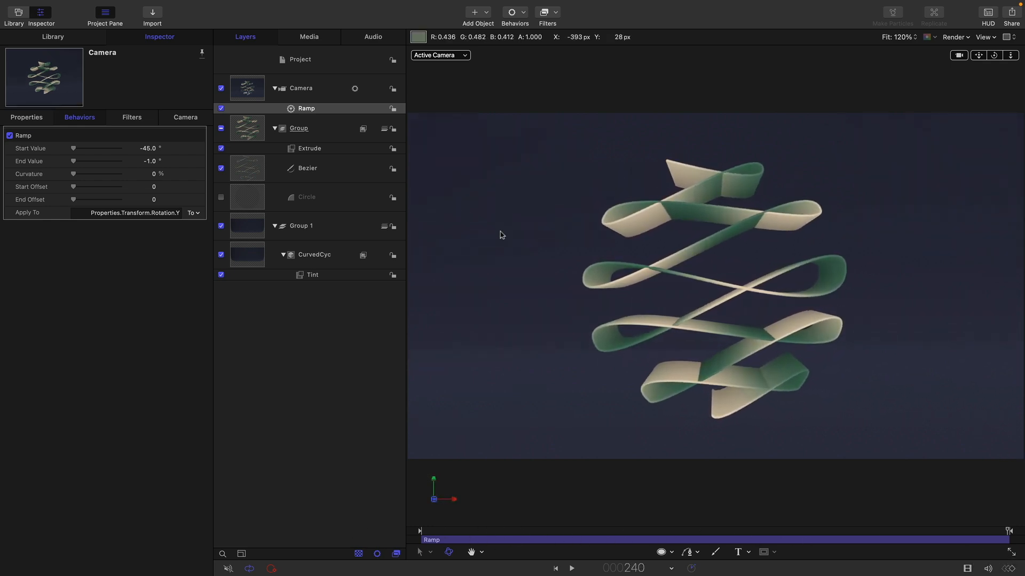
- Add a Link parameter behavior to the Extrude filter's Distance
{"action": "left_click", "coordinate": [292, 151]}
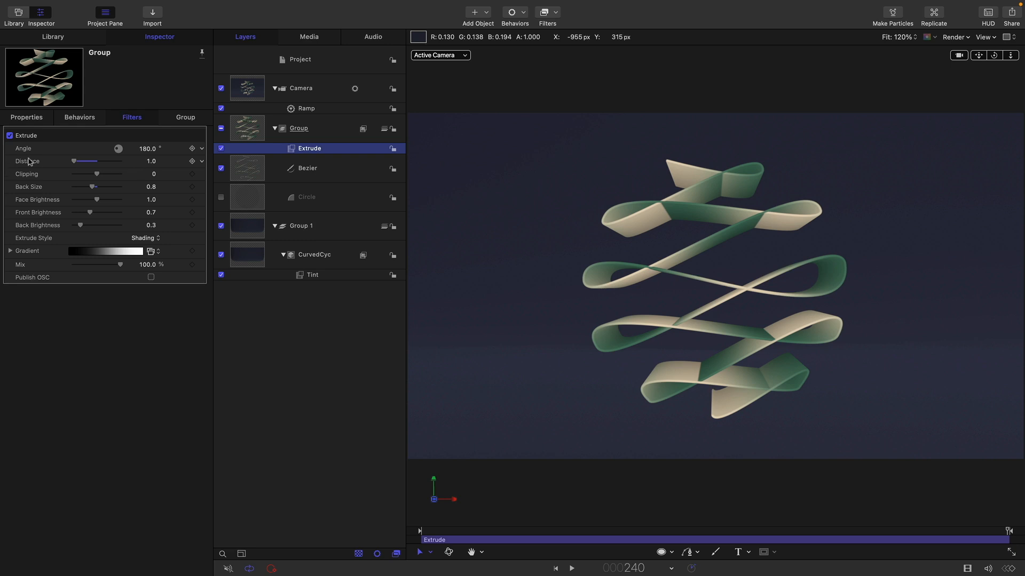
{"action": "left_click", "coordinate": [202, 162]}
{"action": "mouse_move", "coordinate": [249, 274]}
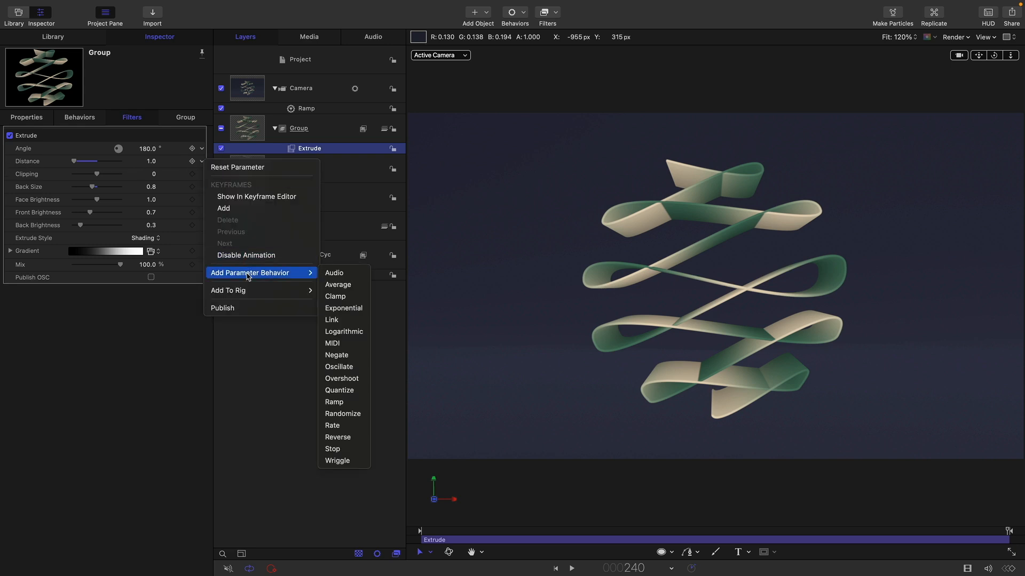
{"action": "left_click", "coordinate": [333, 320]}
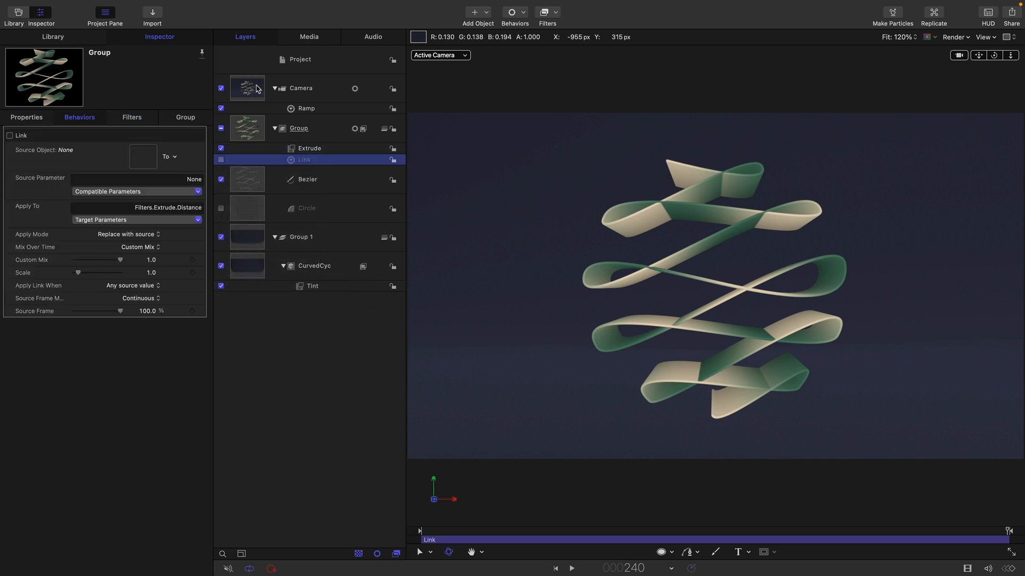
- Make the camera the Link behavior's source object, with its Transform Rotation Y as the source parameter
{"action": "left_click_drag", "start_coordinate": [257, 89], "coordinate": [141, 156]}
{"action": "left_click", "coordinate": [131, 192]}
{"action": "mouse_move", "coordinate": [96, 219]}
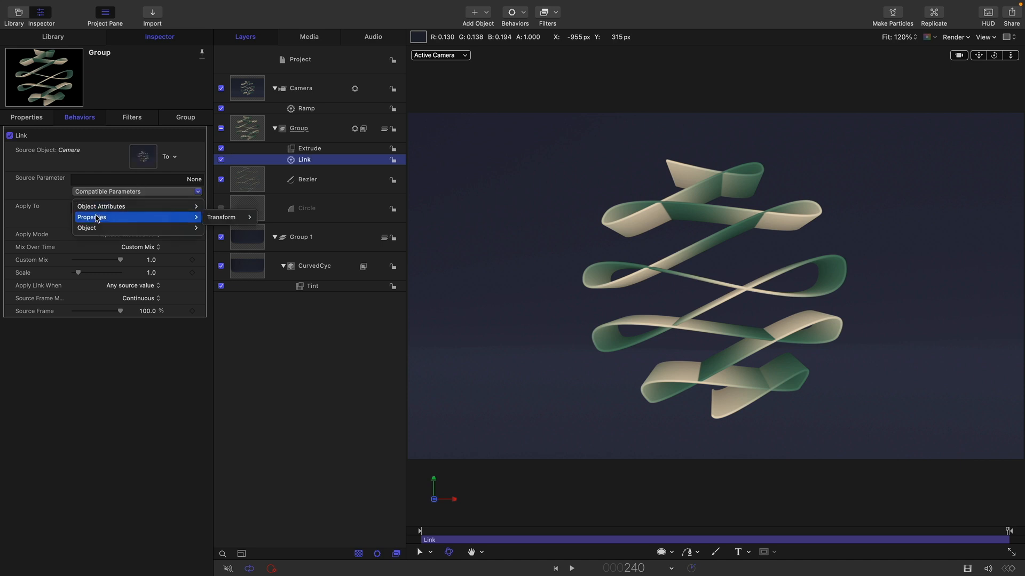
{"action": "mouse_move", "coordinate": [213, 222]}
{"action": "mouse_move", "coordinate": [278, 228]}
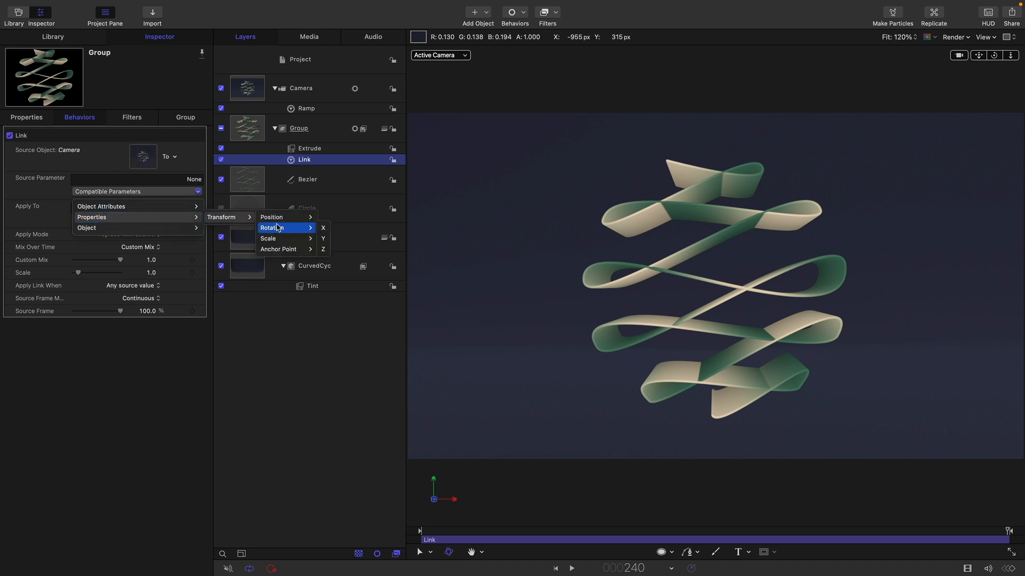
{"action": "left_click", "coordinate": [320, 243]}
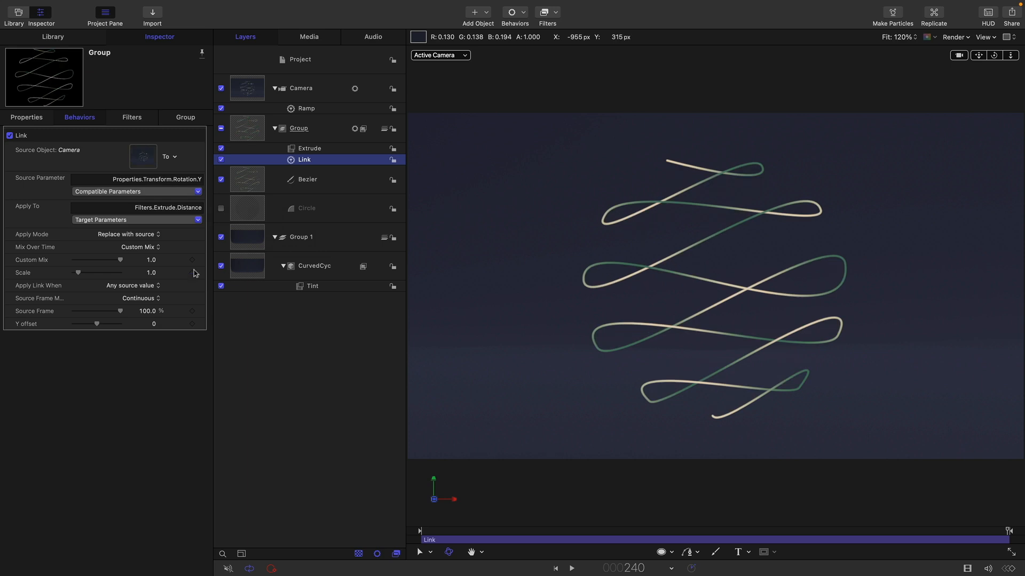
- Set the Link behavior's Scale to -15 and preview the animation from the start, scrubbing through the final part
{"action": "left_click", "coordinate": [151, 273]}
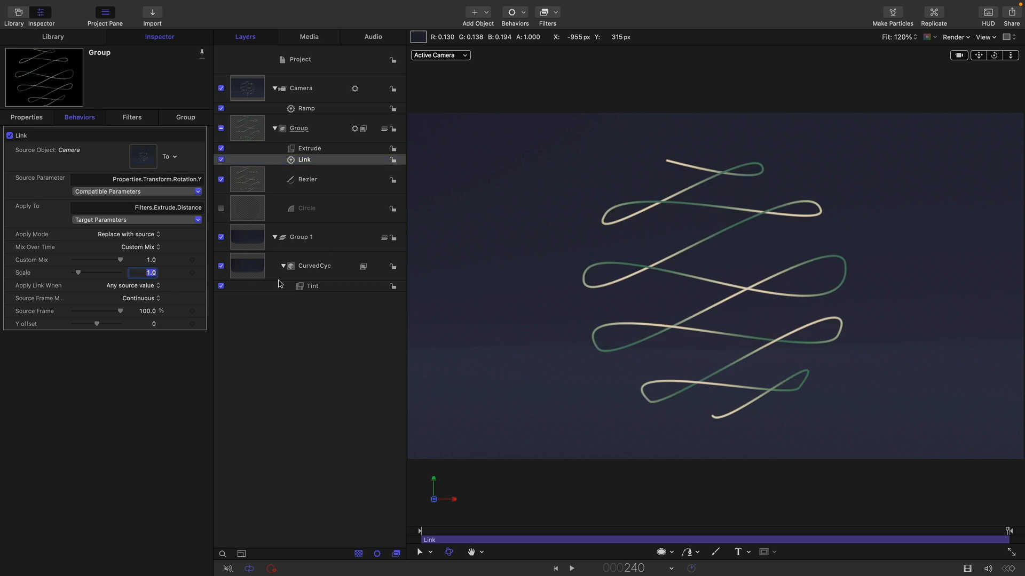
{"action": "type", "text": "-15"}
{"action": "key", "text": "Return"}
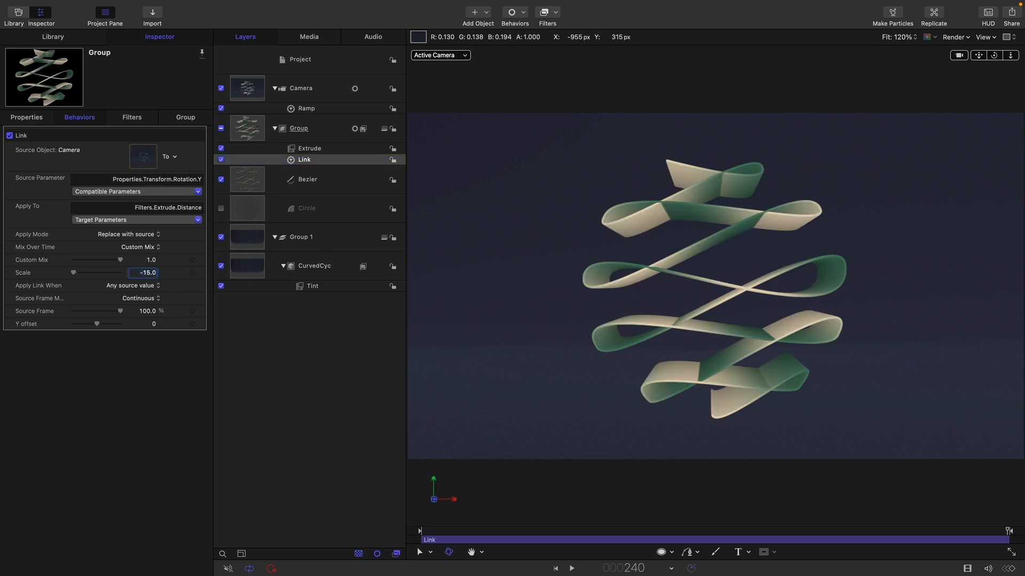
{"action": "left_click", "coordinate": [557, 570]}
{"action": "left_click", "coordinate": [572, 568]}
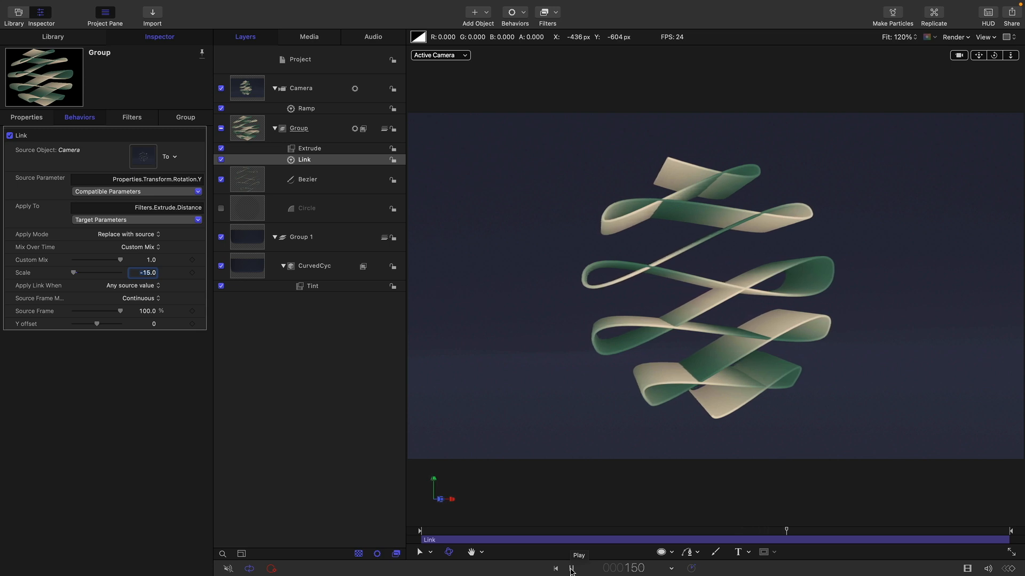
{"action": "key", "text": "space"}
{"action": "left_click_drag", "start_coordinate": [884, 537], "coordinate": [967, 545]}
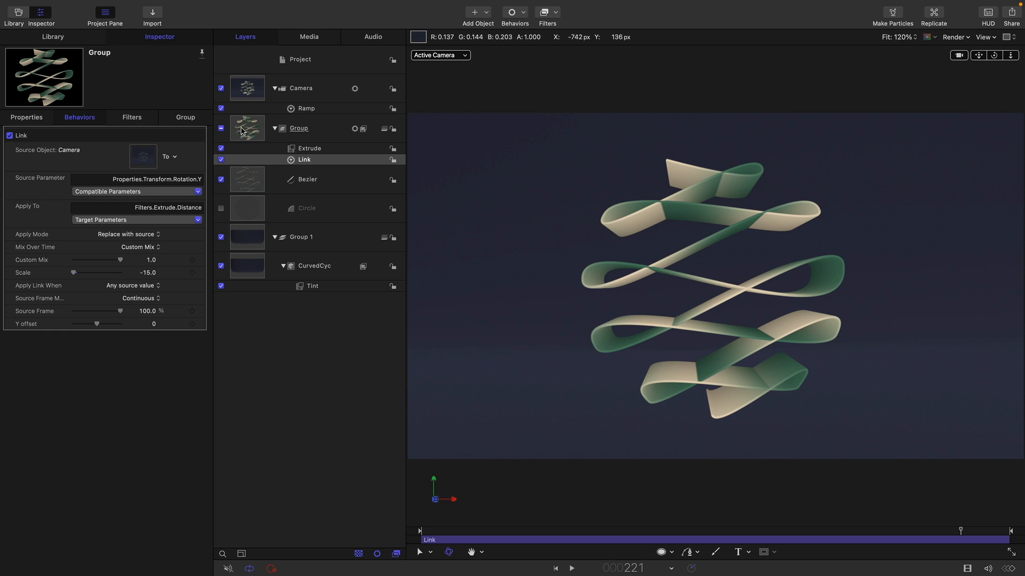
- Set the camera Ramp's End Offset to 50 and Curvature to 100%, and check the rotation at an earlier frame
{"action": "left_click", "coordinate": [306, 109]}
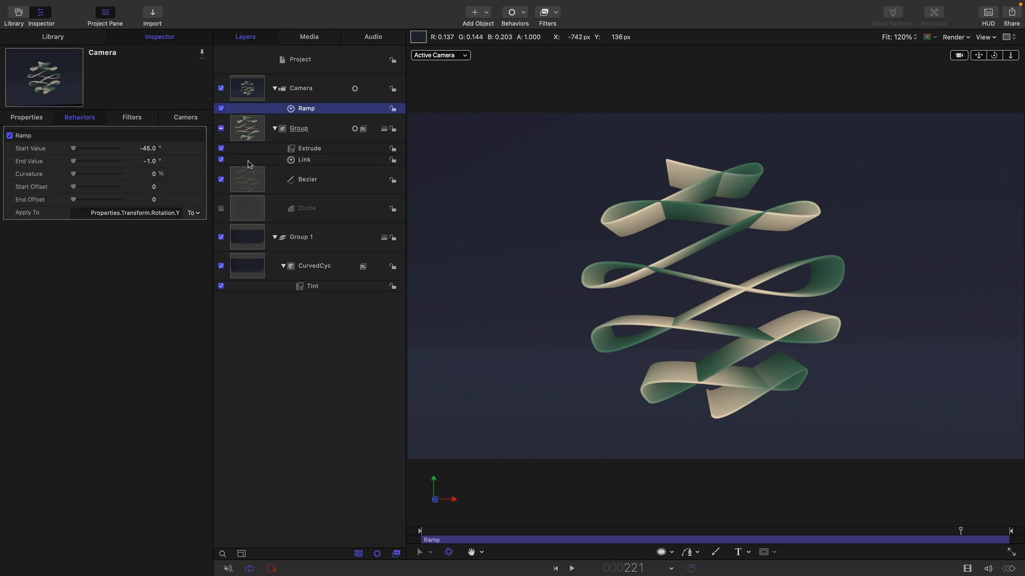
{"action": "left_click", "coordinate": [154, 199]}
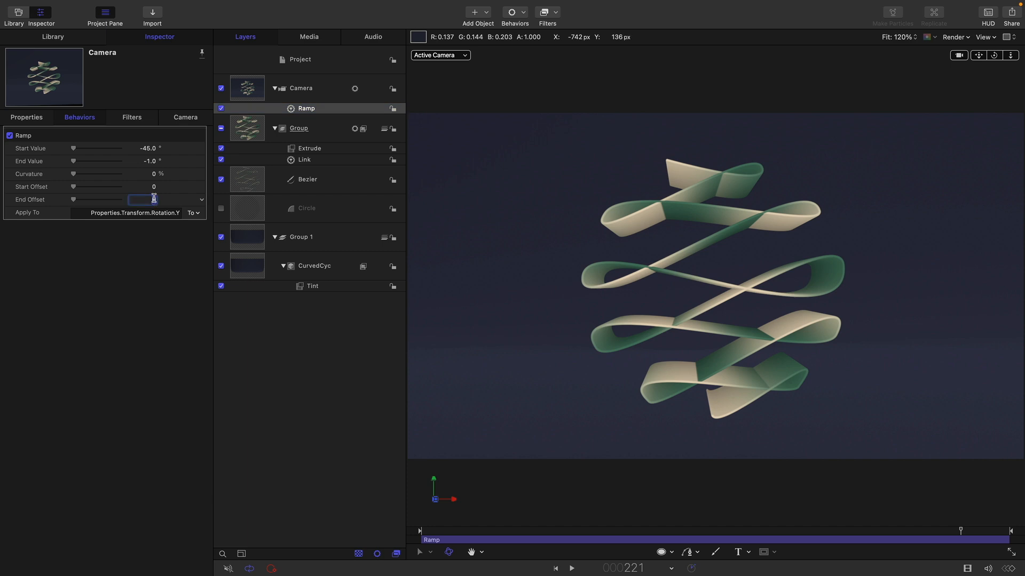
{"action": "type", "text": "50"}
{"action": "key", "text": "Return"}
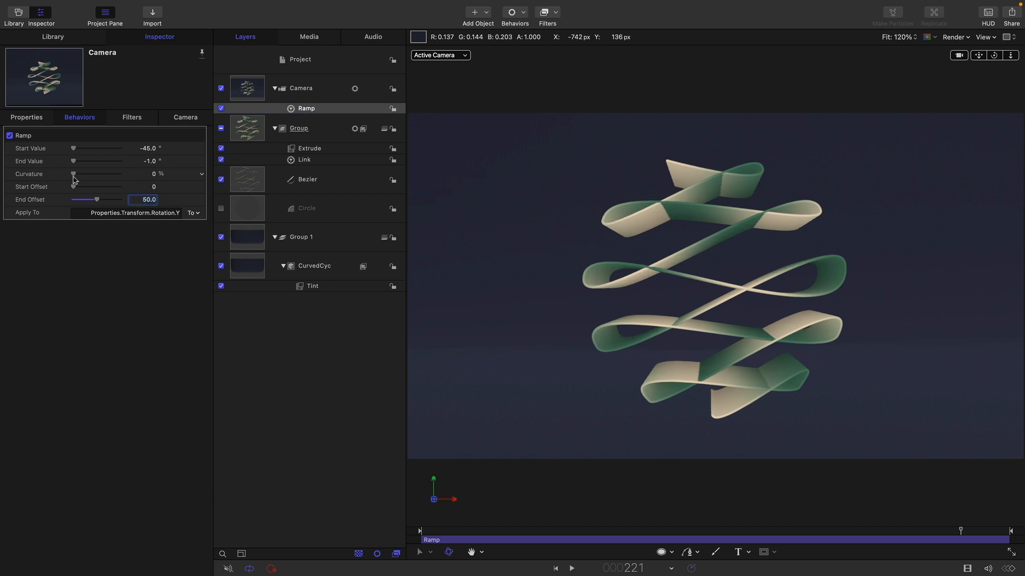
{"action": "left_click_drag", "start_coordinate": [73, 176], "coordinate": [122, 181]}
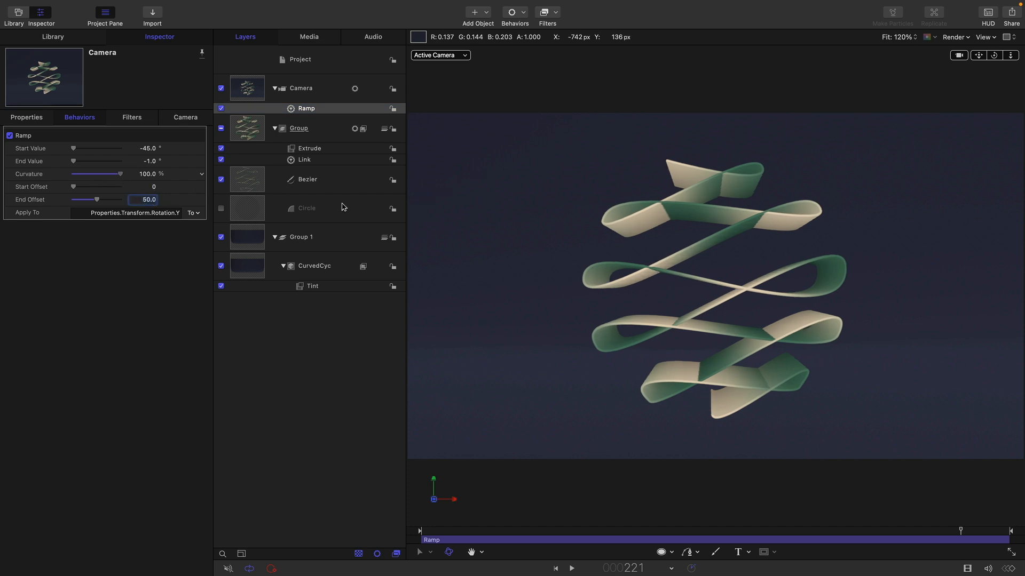
{"action": "left_click", "coordinate": [551, 531]}
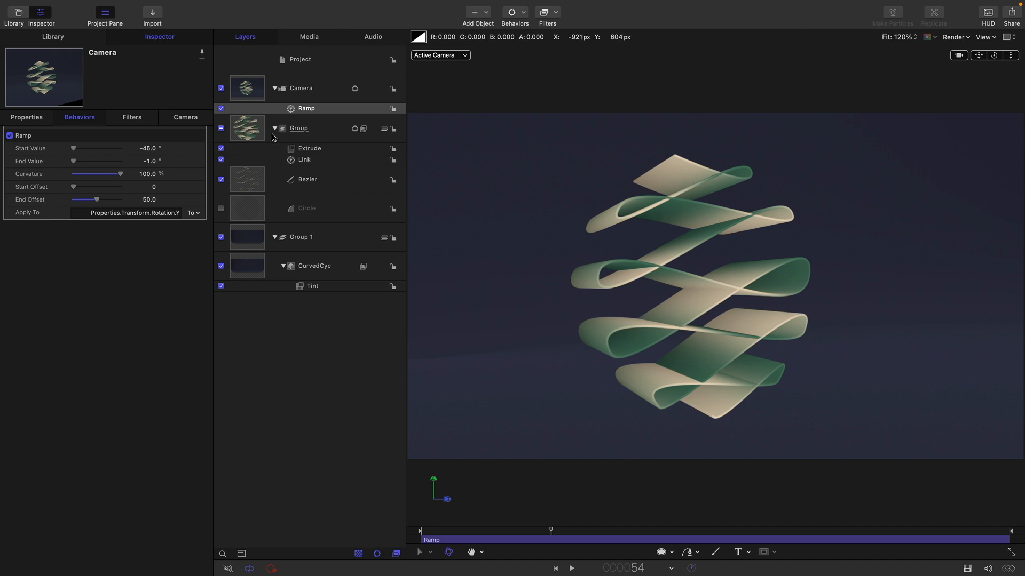
- Add a Write On shape behavior to the Bezier shape
{"action": "left_click", "coordinate": [253, 184]}
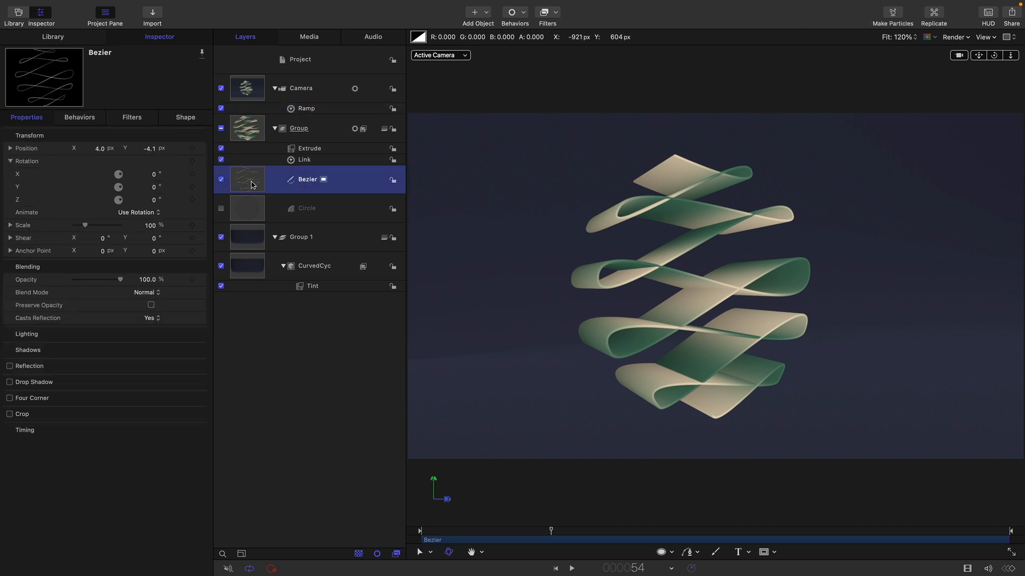
{"action": "left_click", "coordinate": [512, 12]}
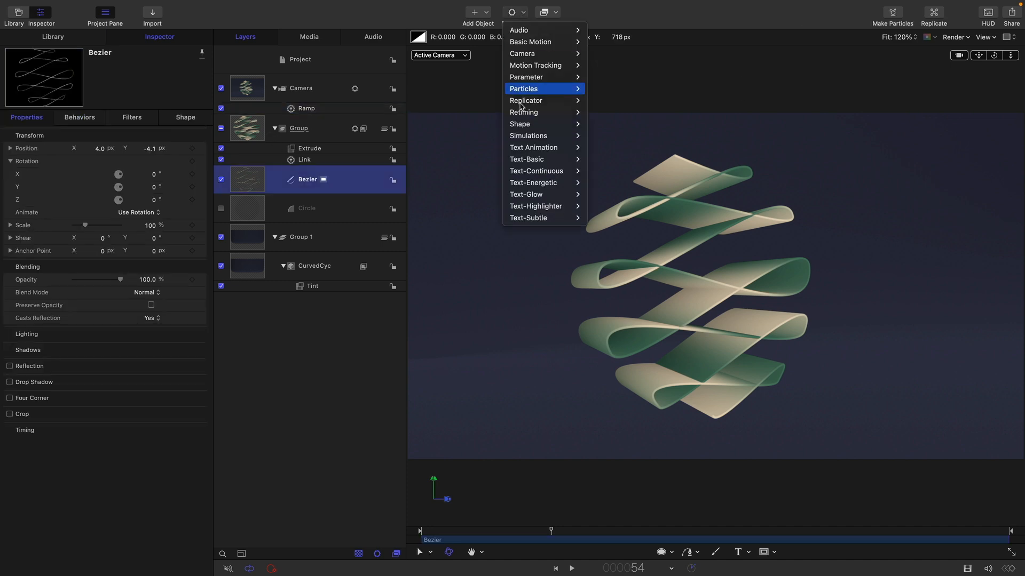
{"action": "mouse_move", "coordinate": [531, 135]}
{"action": "left_click", "coordinate": [617, 219]}
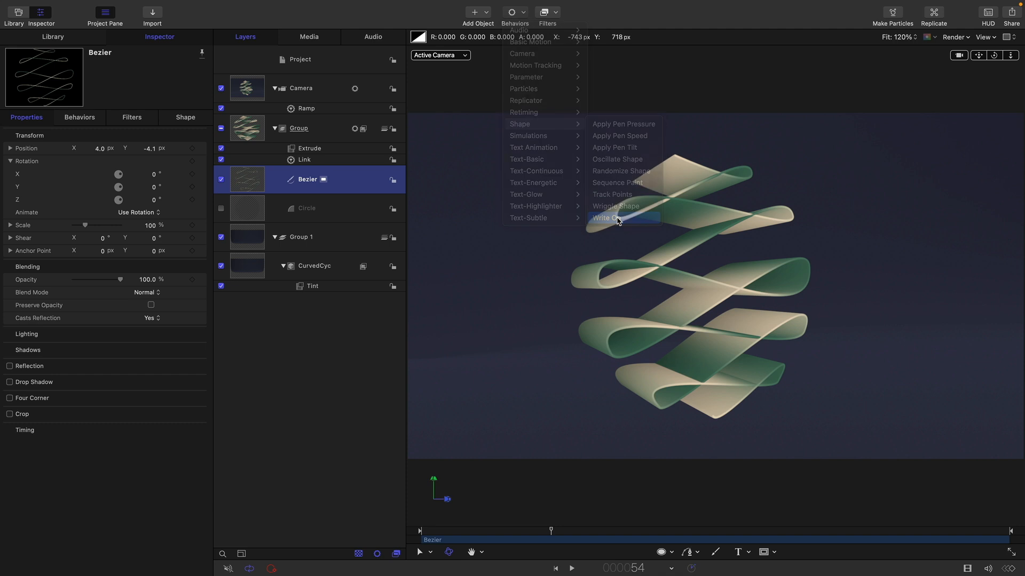
- Move the playhead to frame 150 and end the Write On behavior there with Mark Out
{"action": "key", "text": "Tab"}
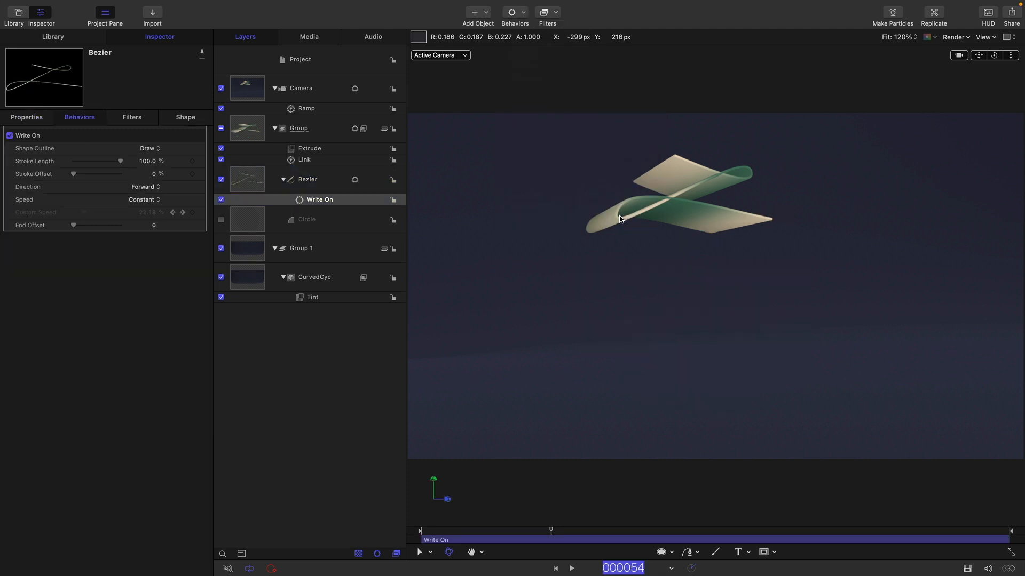
{"action": "type", "text": "150"}
{"action": "key", "text": "Return"}
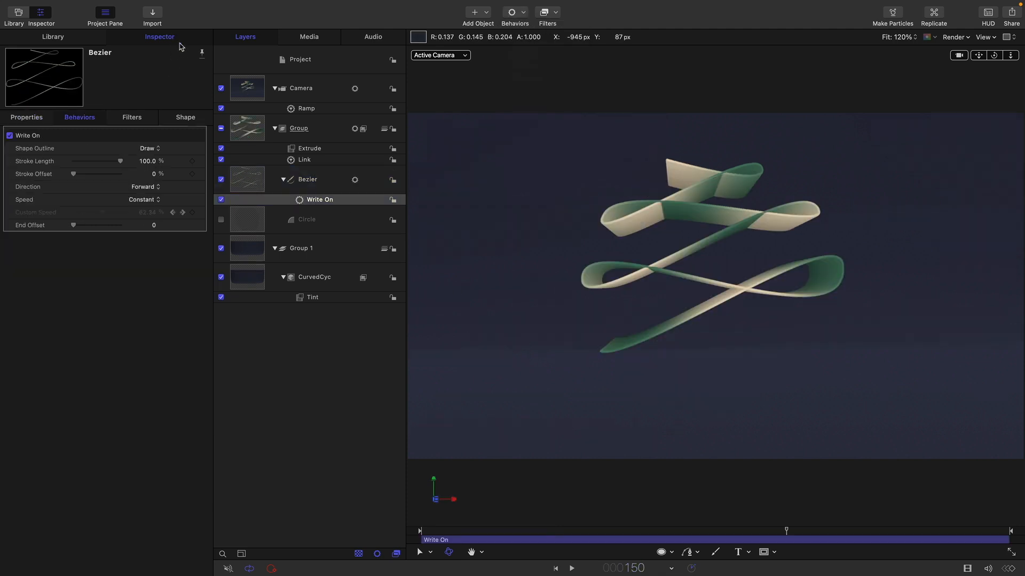
{"action": "left_click", "coordinate": [118, 6]}
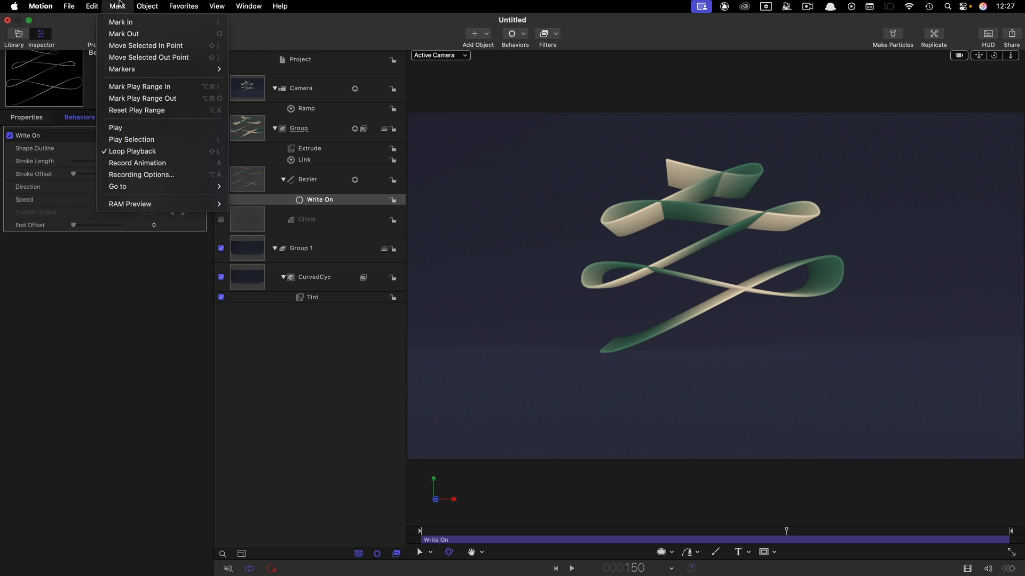
{"action": "left_click", "coordinate": [128, 31]}
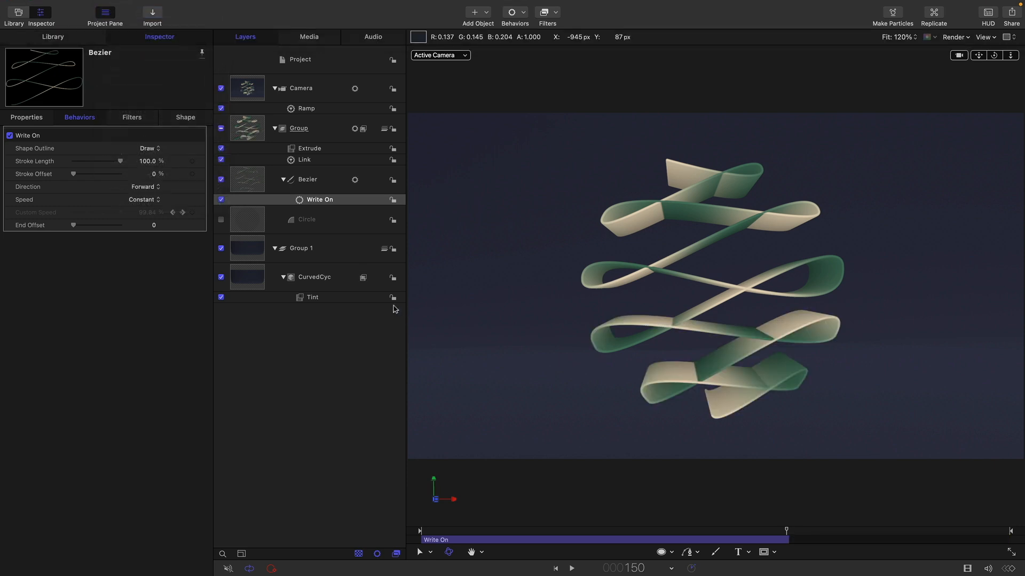
- Set the Write On behavior's Speed to Ease Both and preview the animation from the start
{"action": "left_click", "coordinate": [142, 199]}
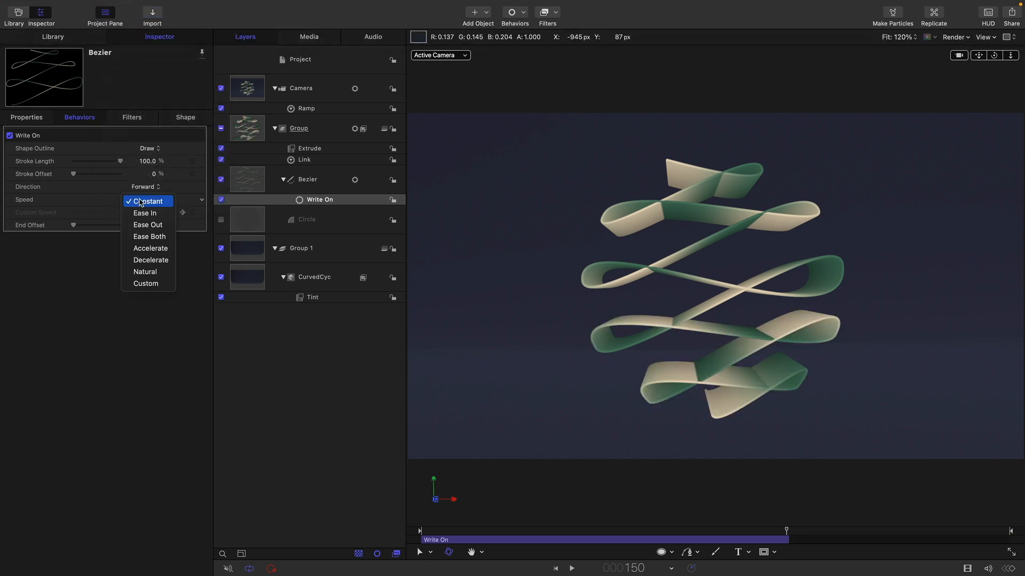
{"action": "left_click", "coordinate": [152, 236]}
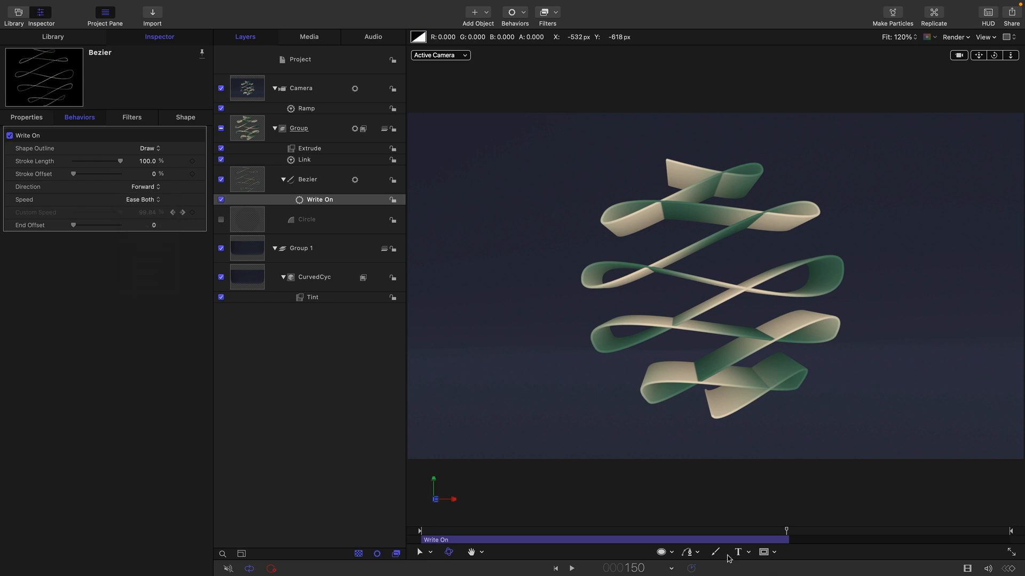
{"action": "left_click", "coordinate": [557, 568]}
{"action": "left_click", "coordinate": [571, 569]}
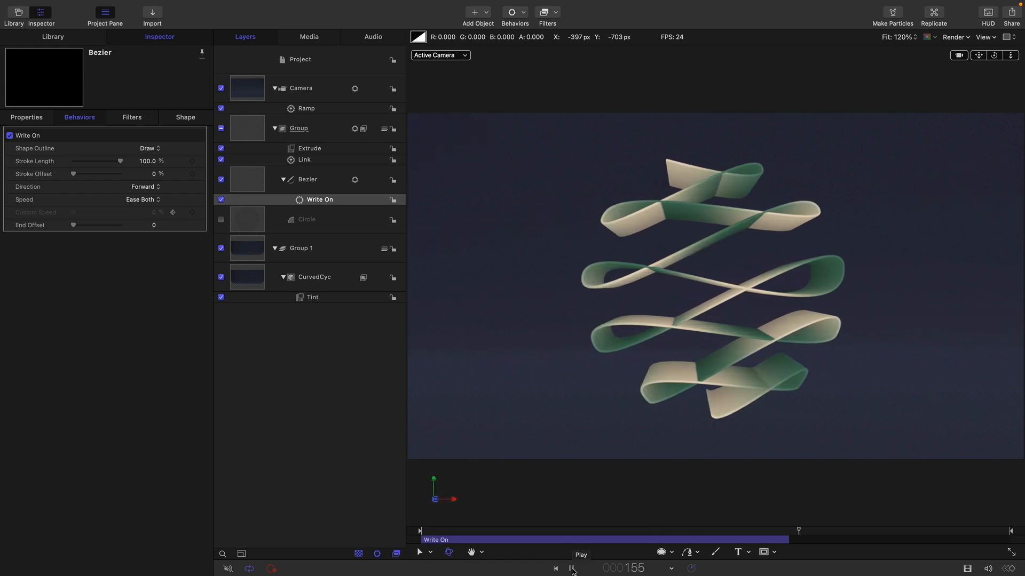
{"action": "left_click", "coordinate": [571, 569]}
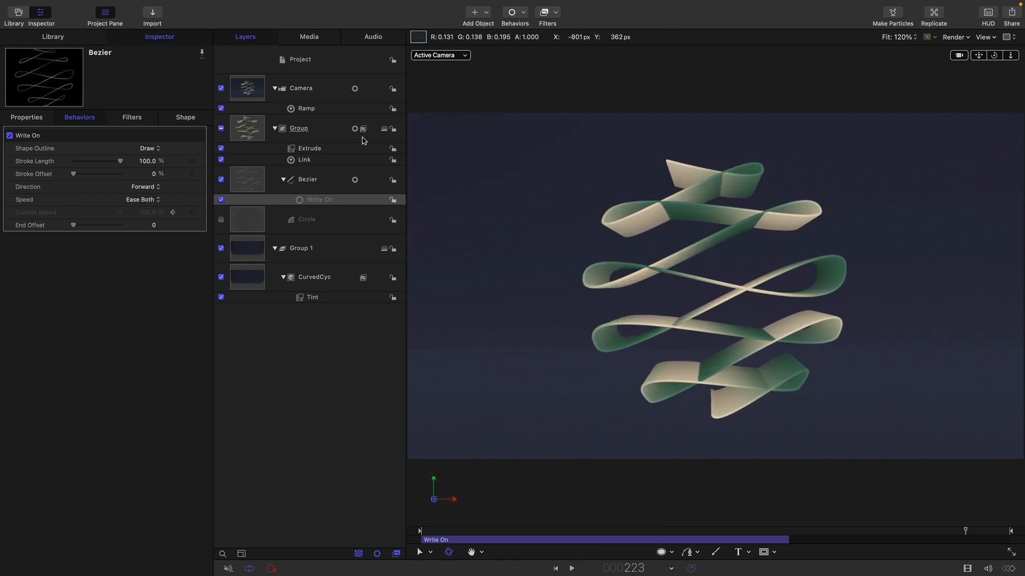
- Add a light to the scene with its Z position at 250 px and its Intensity at about 202%
{"action": "left_click", "coordinate": [485, 12]}
{"action": "left_click", "coordinate": [495, 59]}
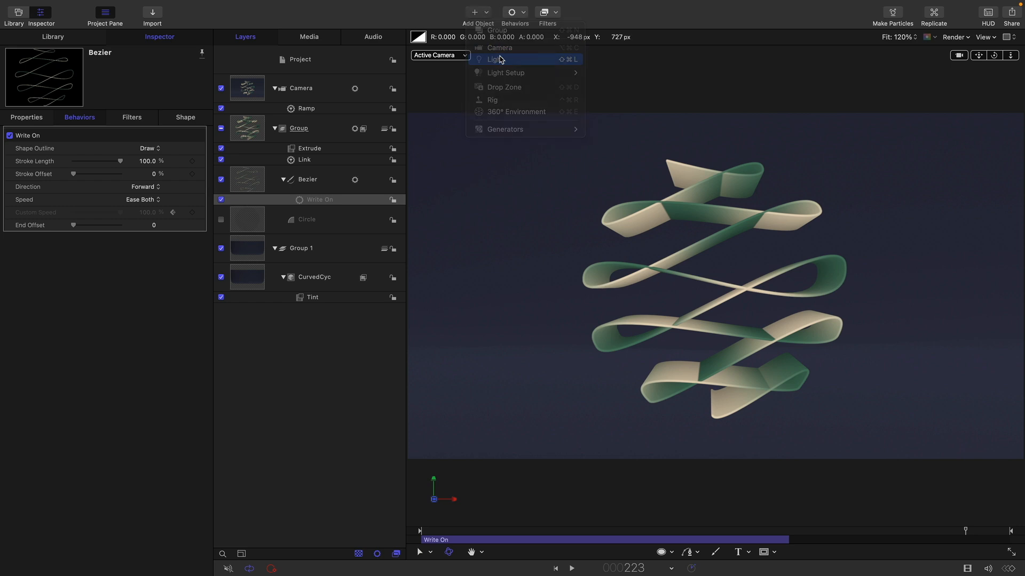
{"action": "left_click", "coordinate": [36, 118]}
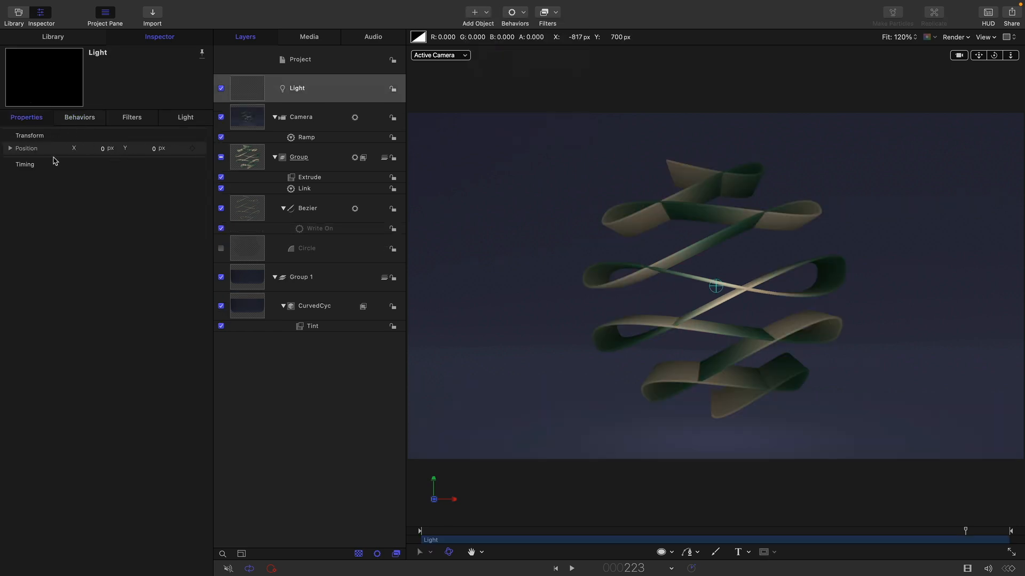
{"action": "left_click", "coordinate": [11, 148]}
{"action": "left_click", "coordinate": [141, 185]}
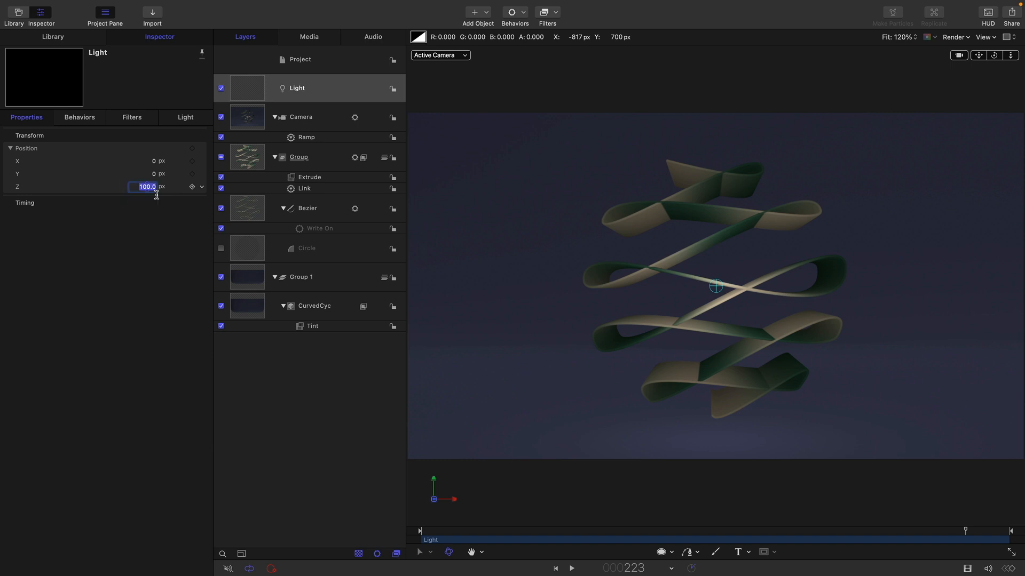
{"action": "type", "text": "250"}
{"action": "key", "text": "Return"}
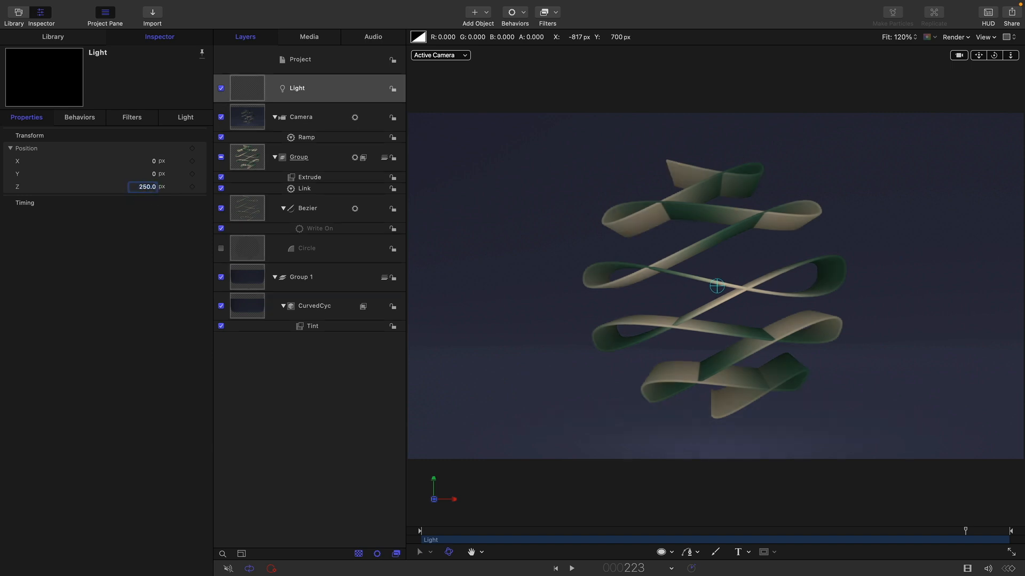
{"action": "left_click", "coordinate": [186, 120]}
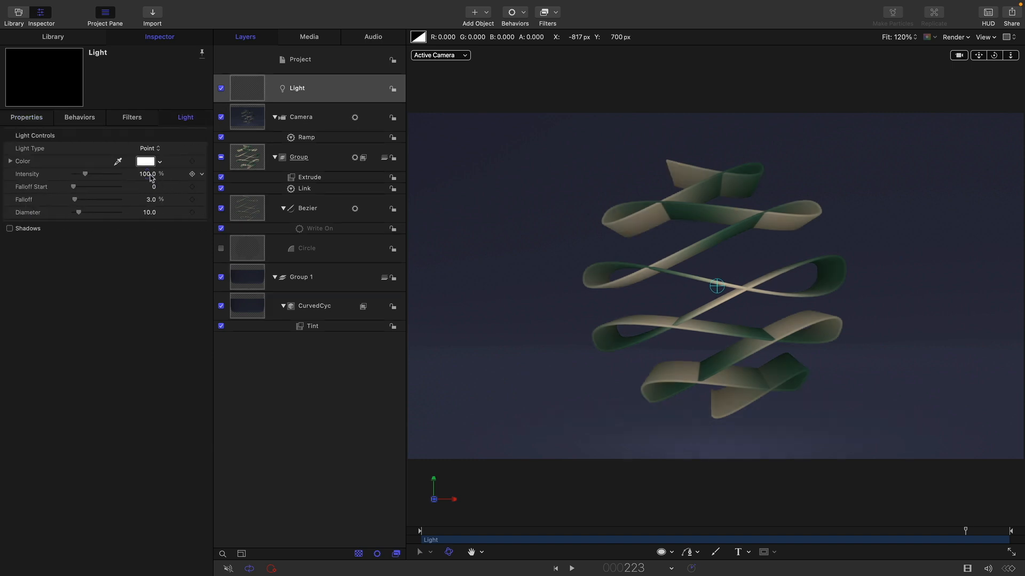
{"action": "left_click_drag", "start_coordinate": [150, 175], "coordinate": [171, 175]}
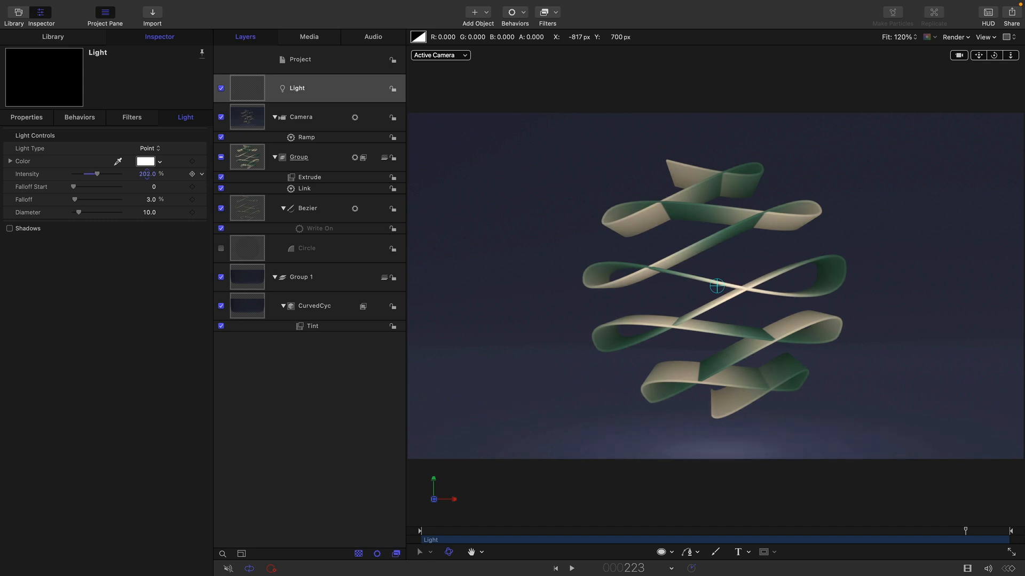
- Duplicate the light, place the copy at Z -500 px with a raised Y position, and increase its Intensity to about 489%
{"action": "right_click", "coordinate": [256, 85]}
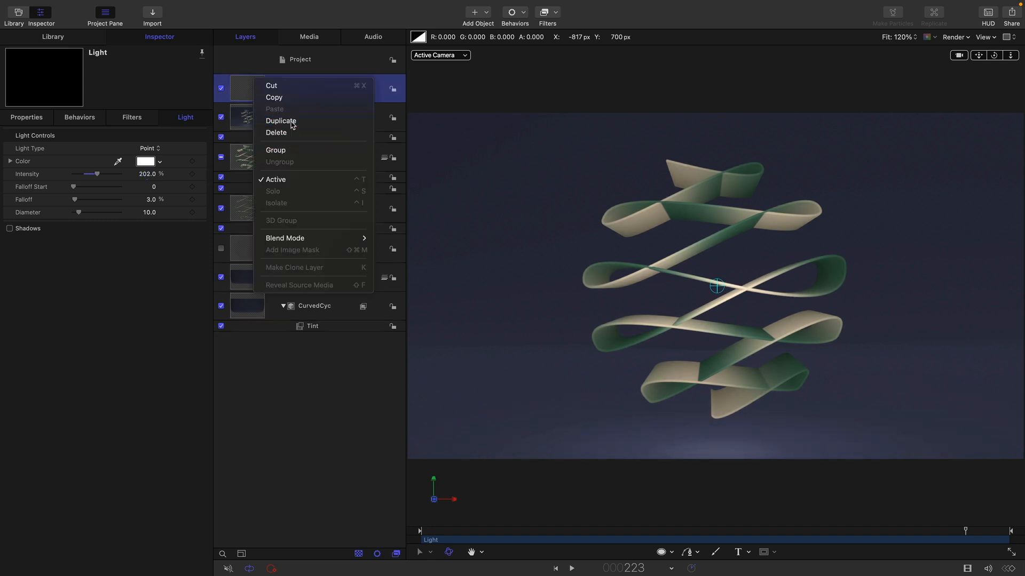
{"action": "left_click", "coordinate": [293, 121]}
{"action": "left_click", "coordinate": [29, 118]}
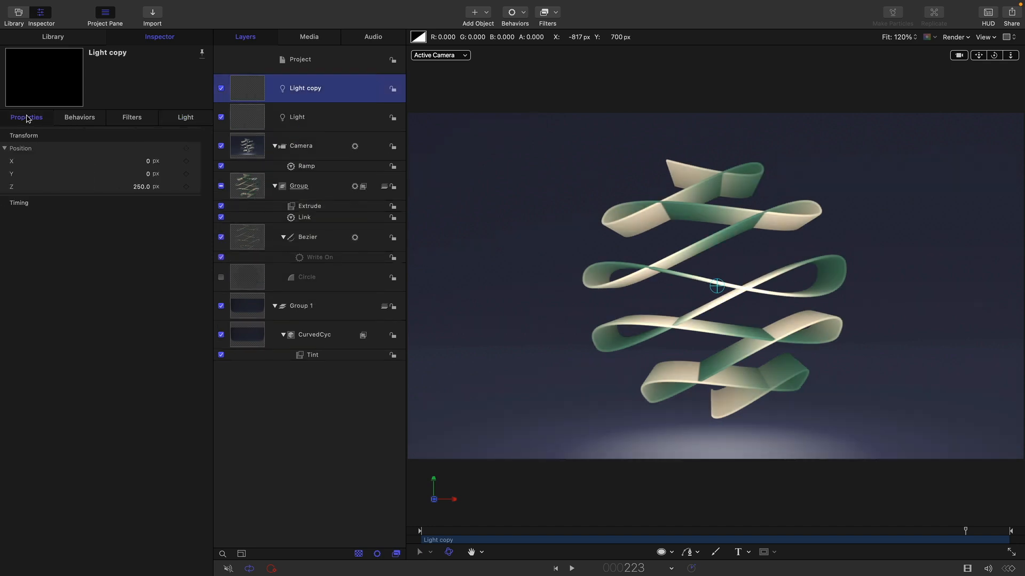
{"action": "left_click", "coordinate": [153, 185]}
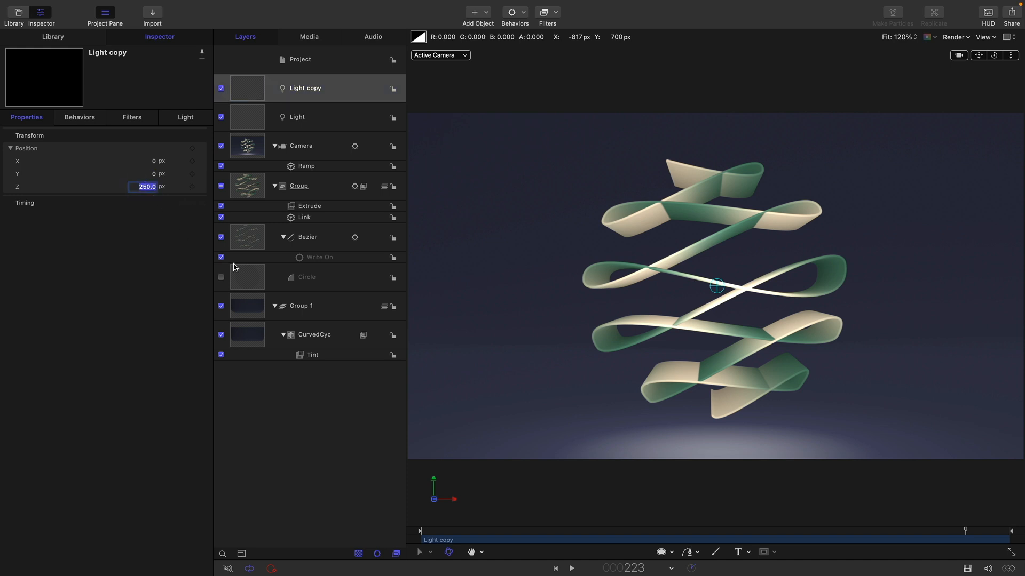
{"action": "type", "text": "-"}
{"action": "key", "text": "Return"}
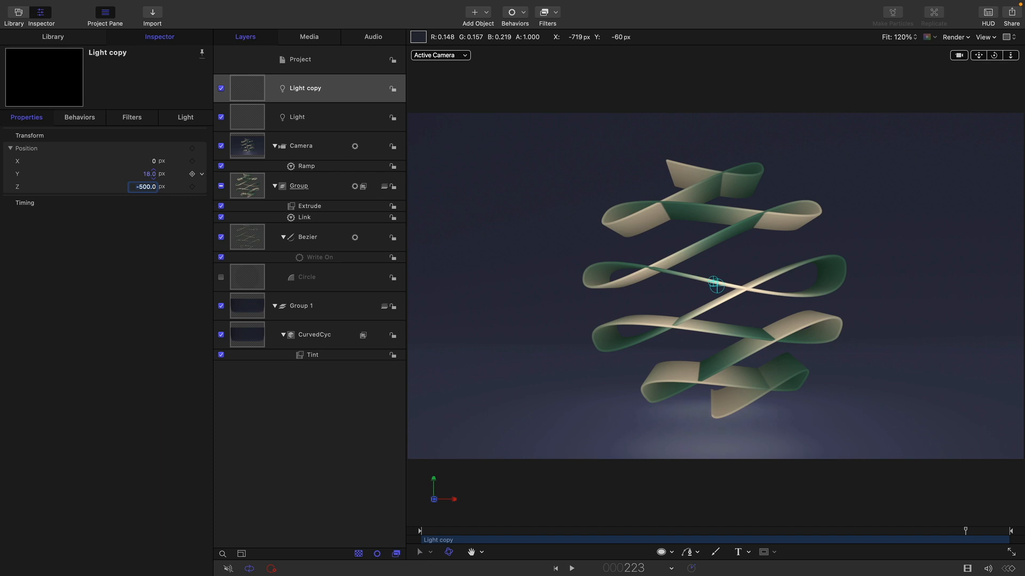
{"action": "left_click", "coordinate": [185, 118]}
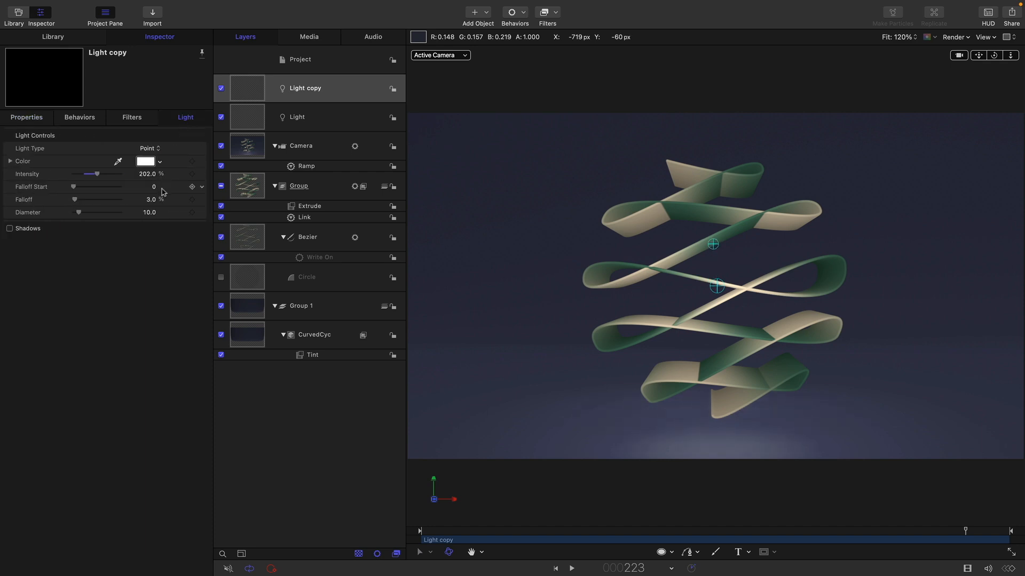
{"action": "left_click_drag", "start_coordinate": [144, 178], "coordinate": [146, 174]}
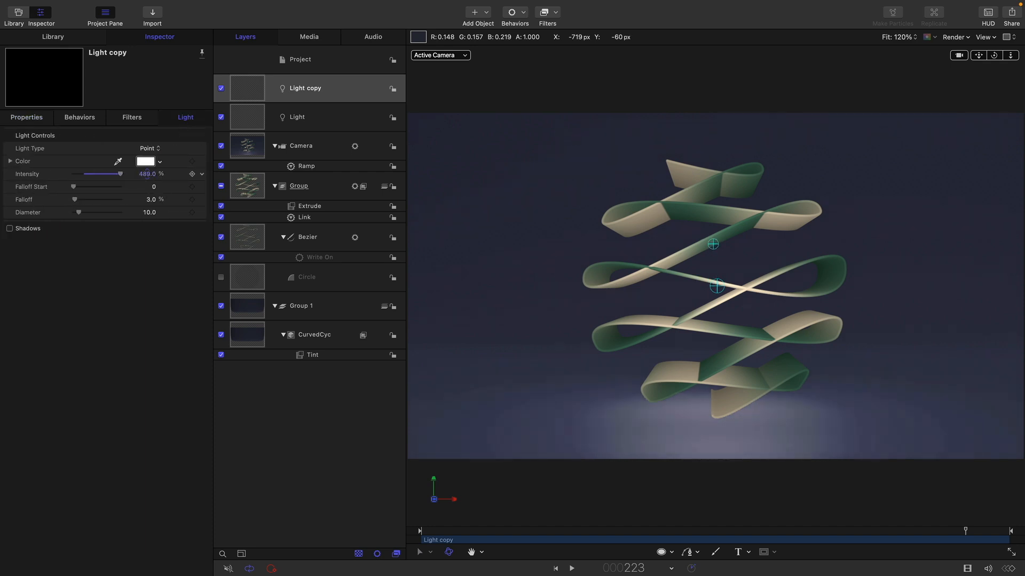
- Set the CurvedCyc backdrop's Z position to 2000 px and preview the animation from the start
{"action": "left_click", "coordinate": [289, 342]}
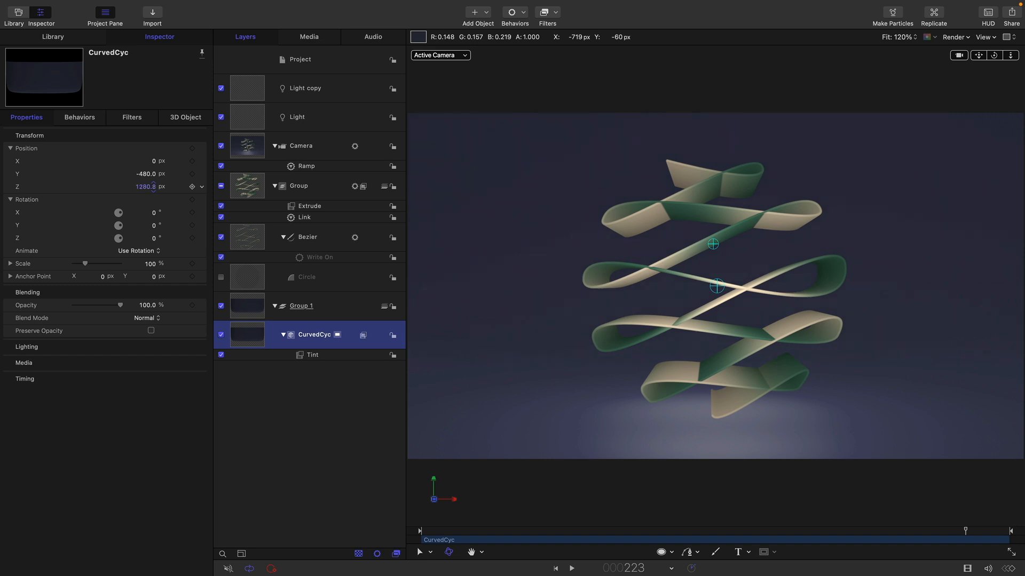
{"action": "left_click_drag", "start_coordinate": [153, 187], "coordinate": [153, 187]}
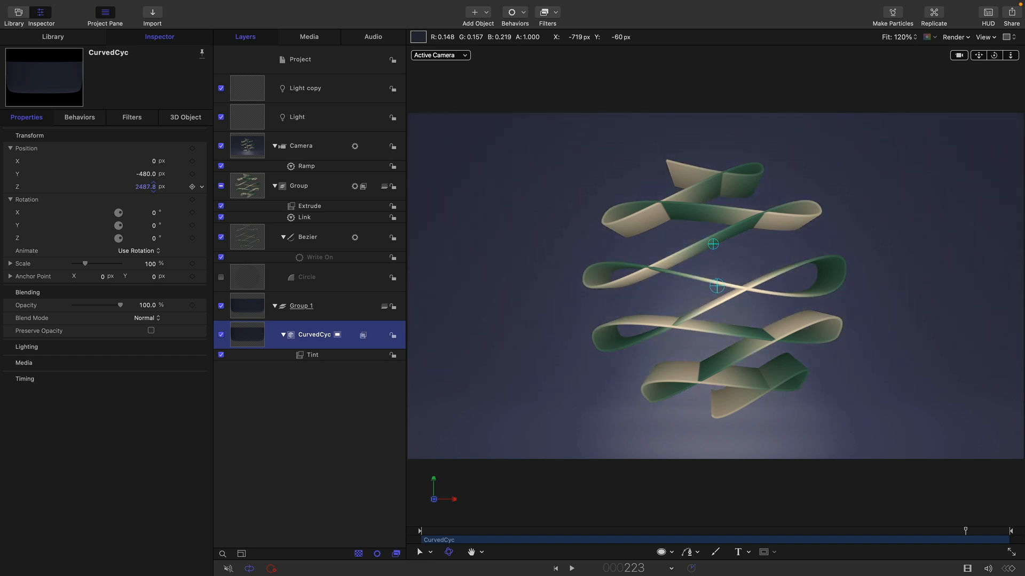
{"action": "left_click", "coordinate": [146, 188]}
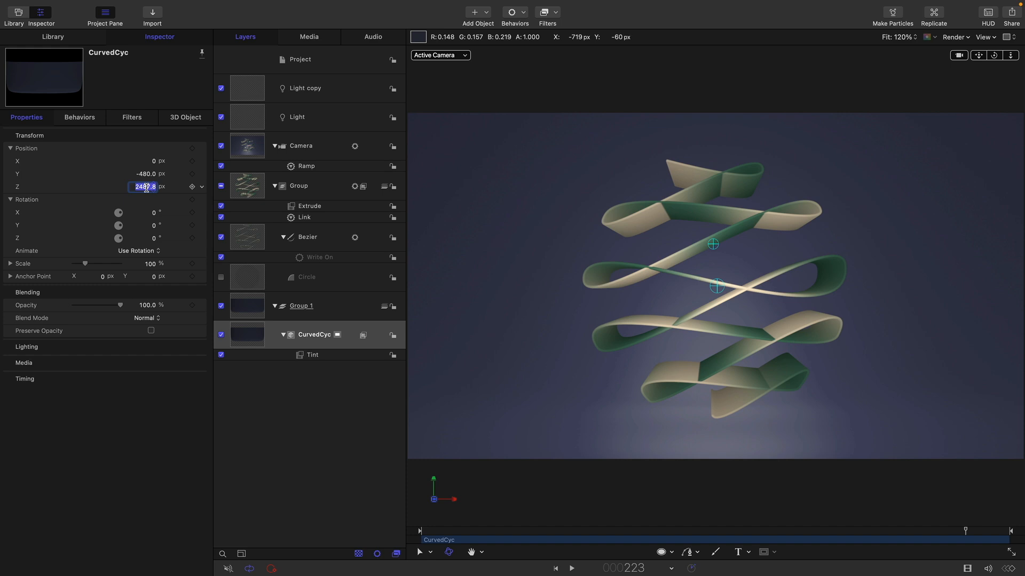
{"action": "type", "text": "2000"}
{"action": "key", "text": "Return"}
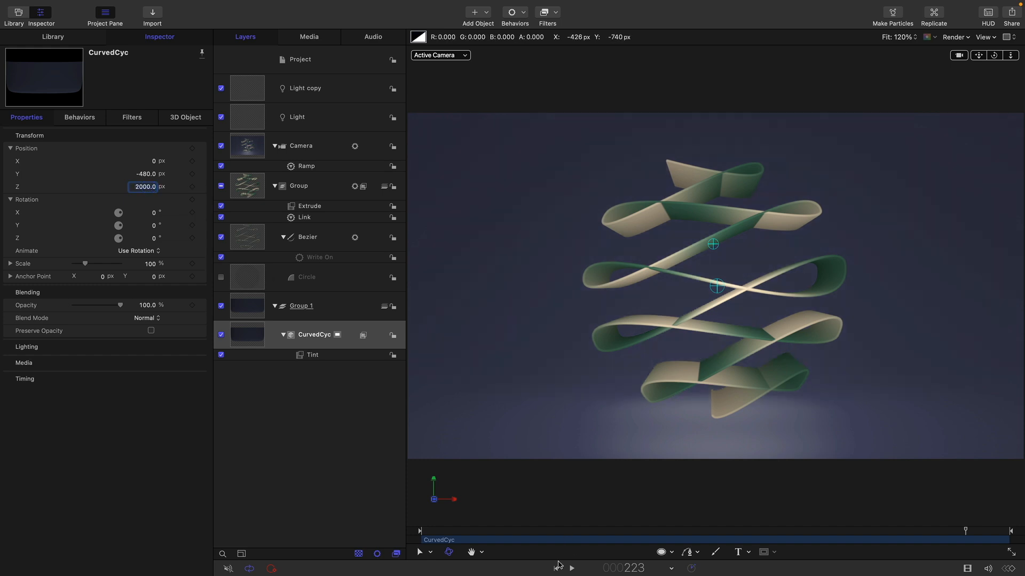
{"action": "left_click", "coordinate": [557, 568]}
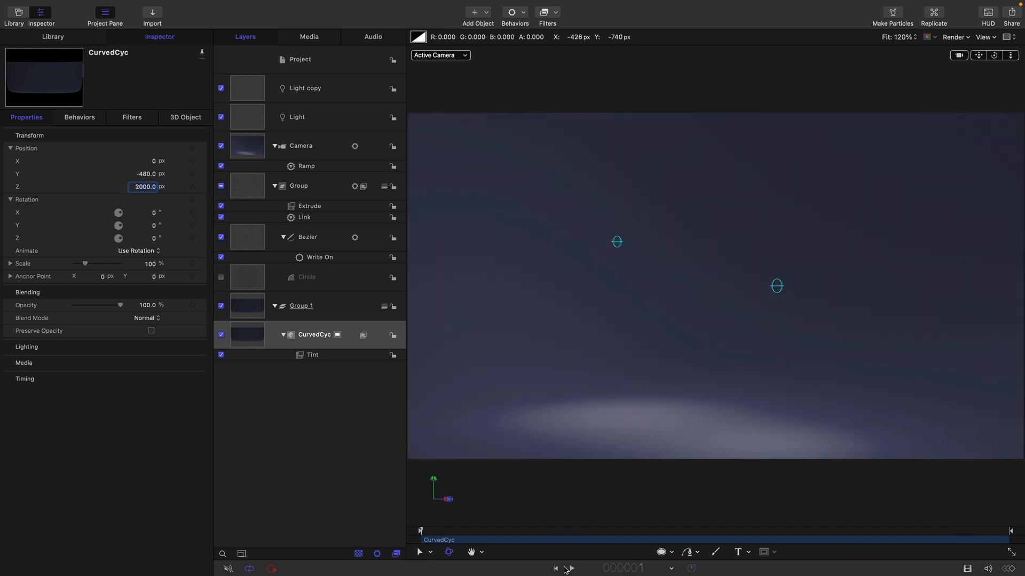
{"action": "left_click", "coordinate": [570, 568]}
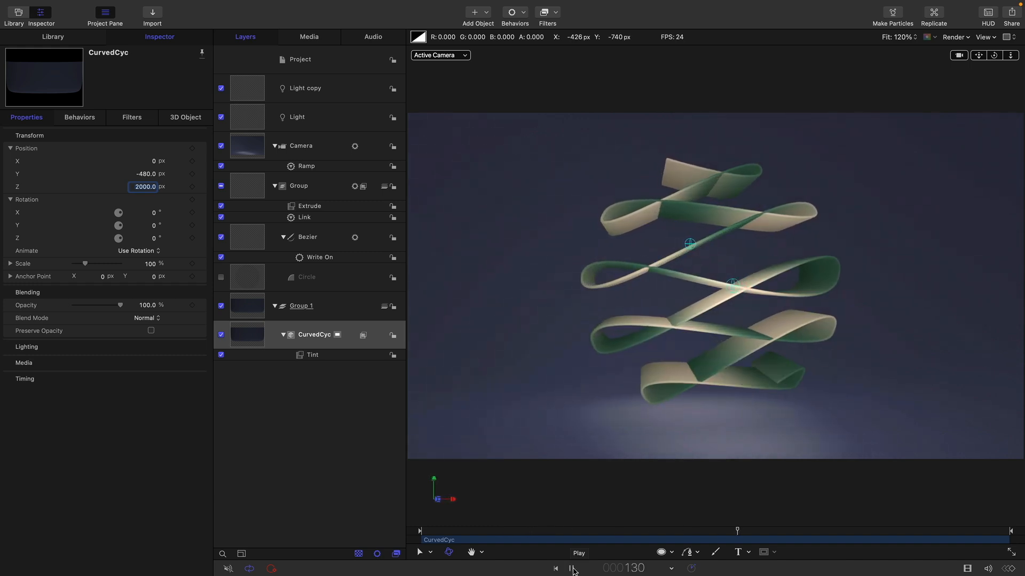
{"action": "left_click", "coordinate": [571, 569]}
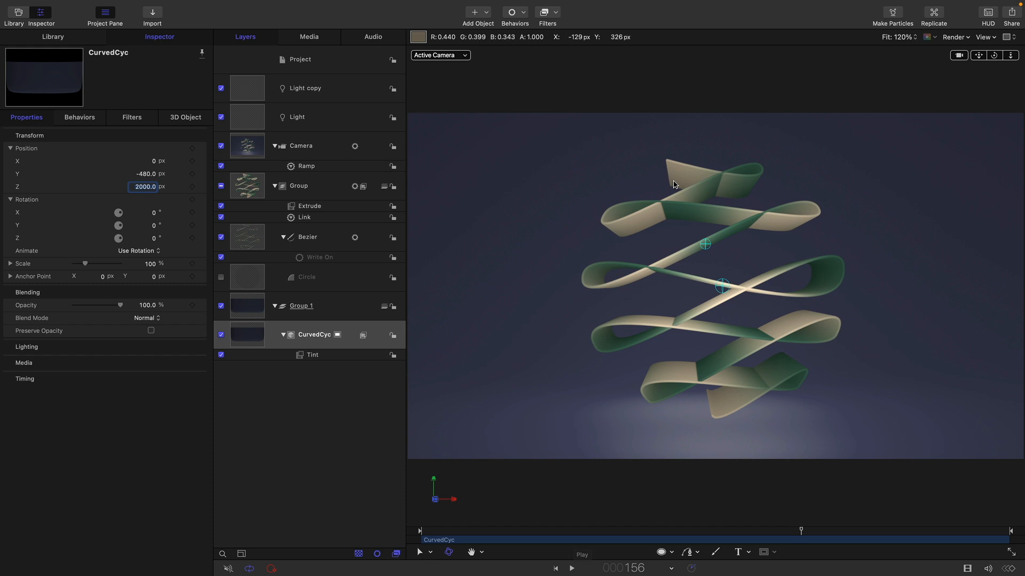
- Draw a small white circle in Group 1 above the CurvedCyc backdrop and reset its position to the scene origin
{"action": "left_click", "coordinate": [243, 339]}
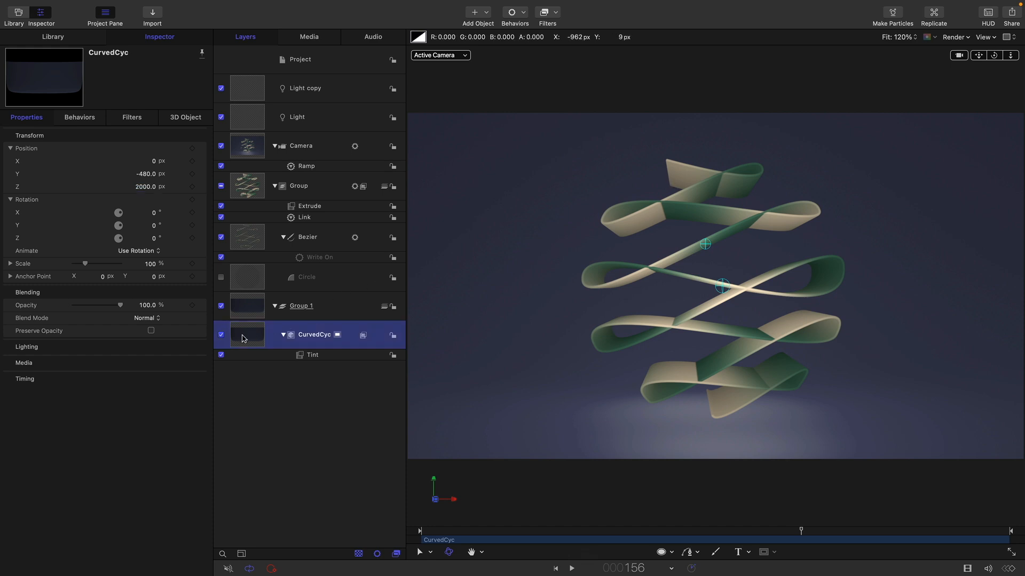
{"action": "left_click", "coordinate": [662, 555]}
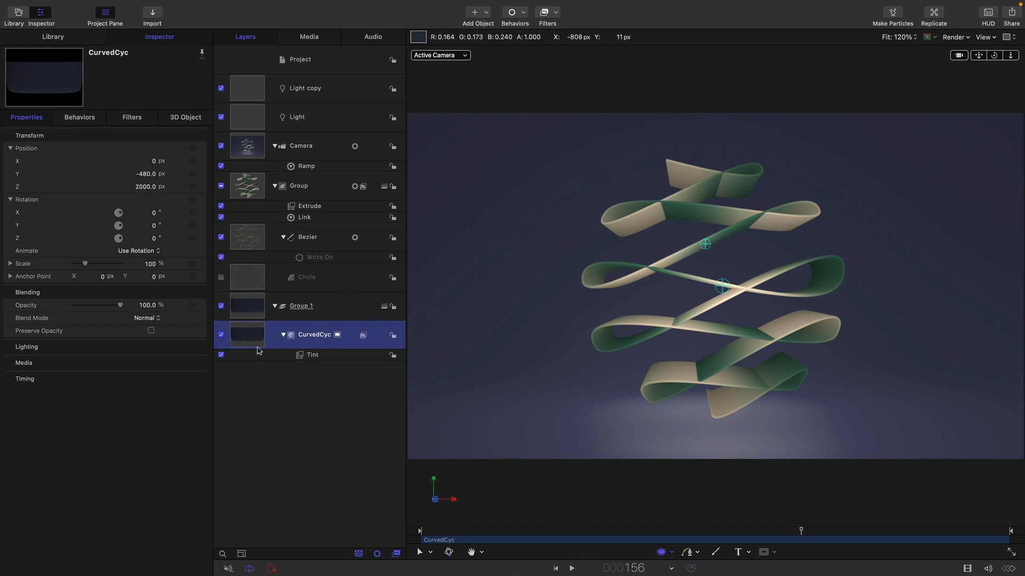
{"action": "left_click", "coordinate": [706, 257]}
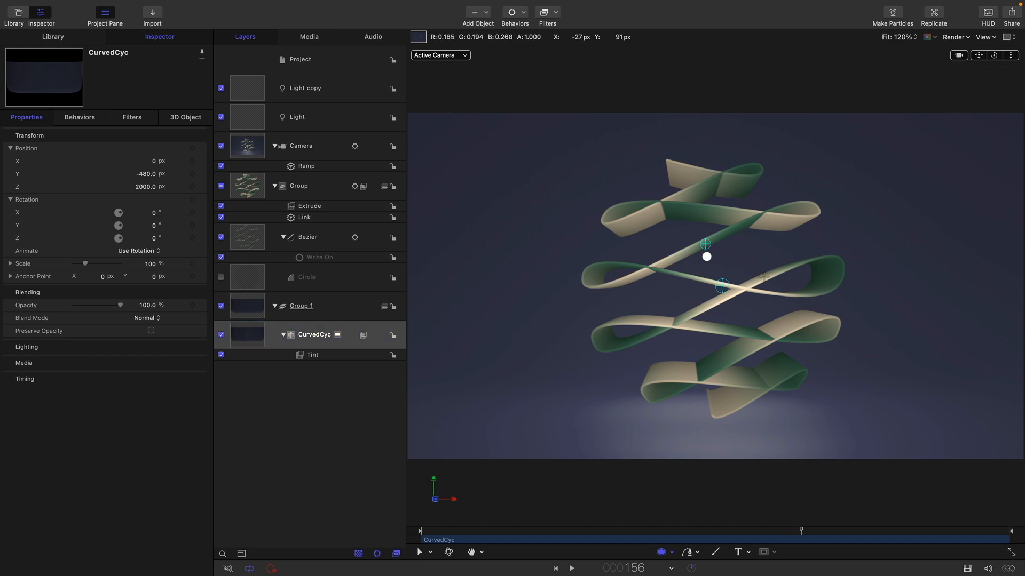
{"action": "right_click", "coordinate": [115, 138]}
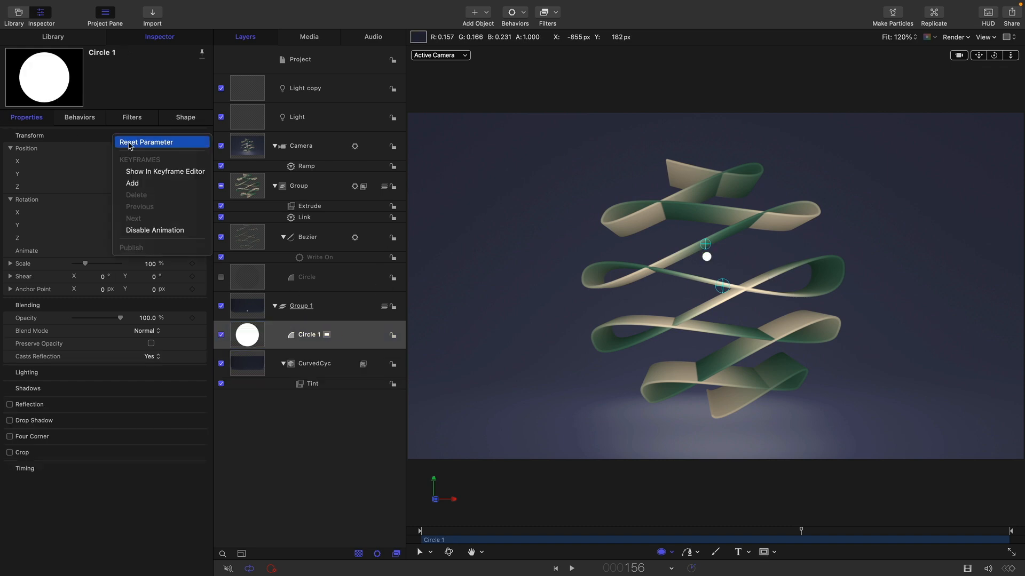
{"action": "left_click", "coordinate": [130, 144]}
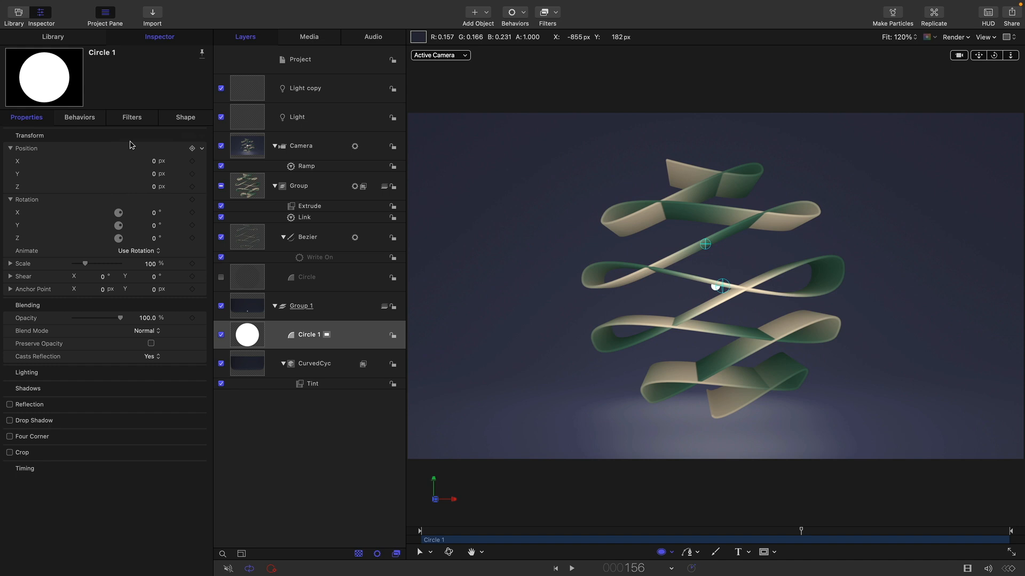
- Add a Motion Path behavior to the new circle with Path Shape set to Geometry and the Bezier ribbon shape as its source
{"action": "left_click", "coordinate": [522, 16]}
{"action": "mouse_move", "coordinate": [530, 41]}
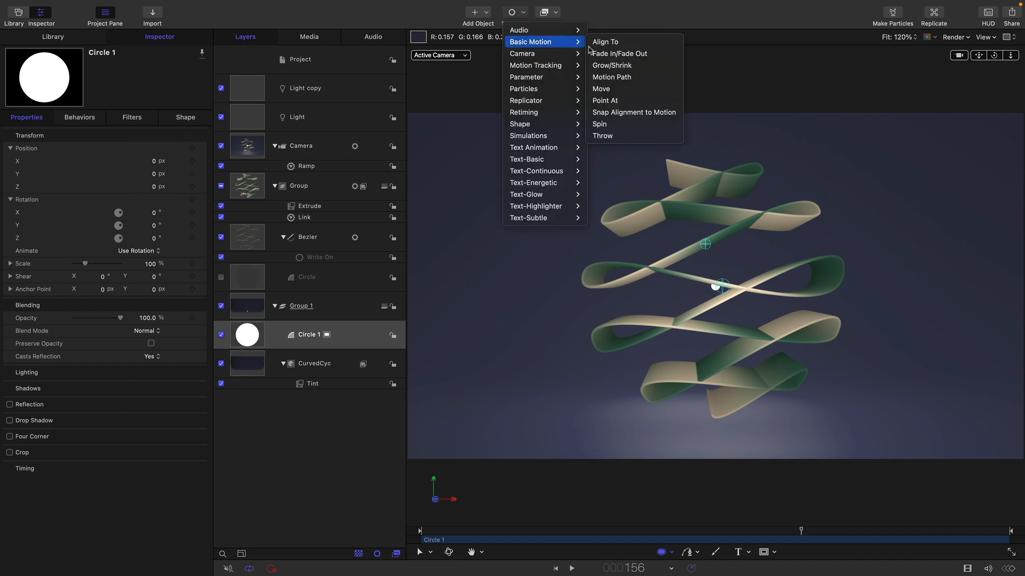
{"action": "left_click", "coordinate": [613, 78]}
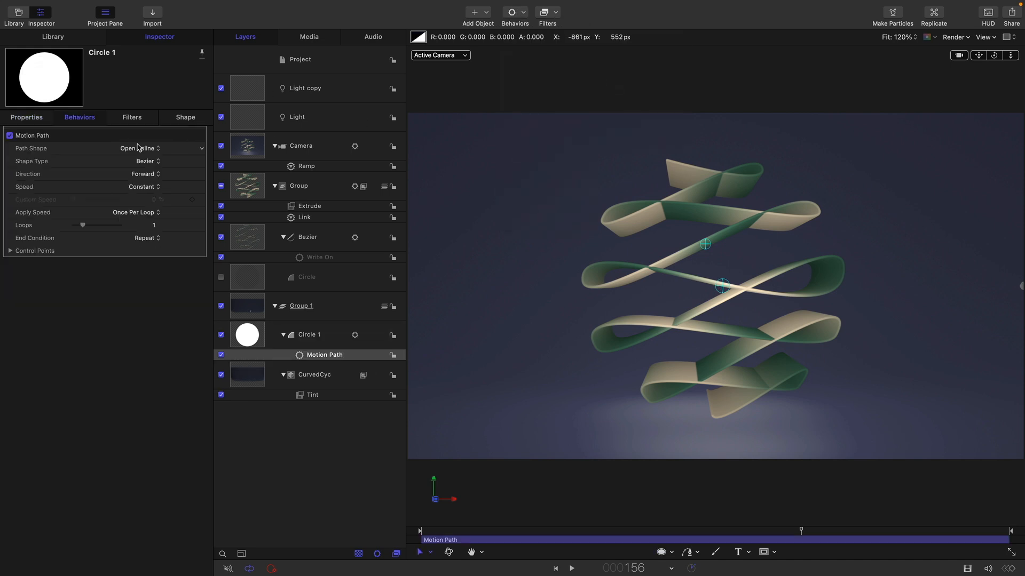
{"action": "left_click", "coordinate": [137, 148]}
{"action": "left_click", "coordinate": [139, 208]}
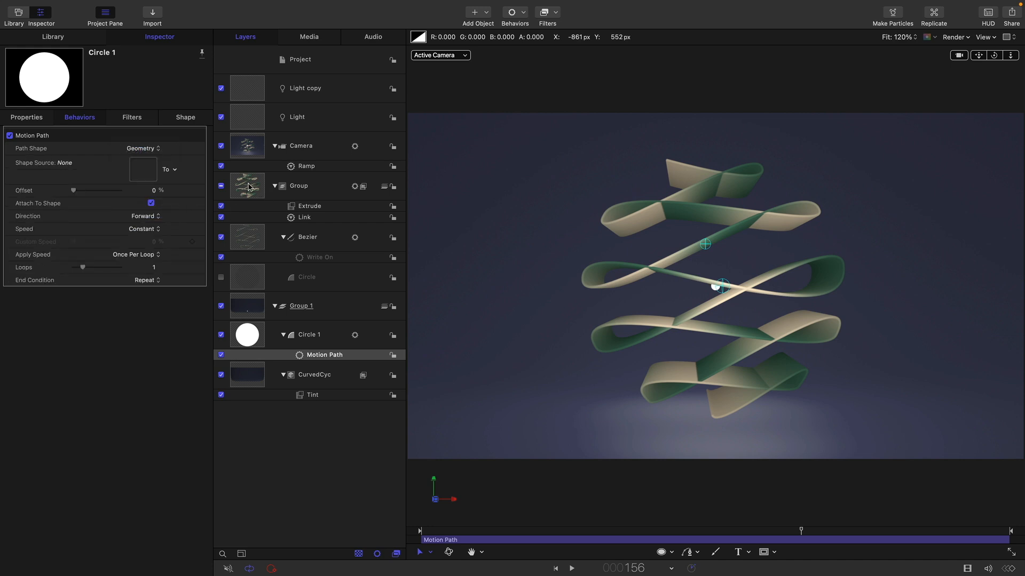
{"action": "left_click_drag", "start_coordinate": [249, 245], "coordinate": [143, 170]}
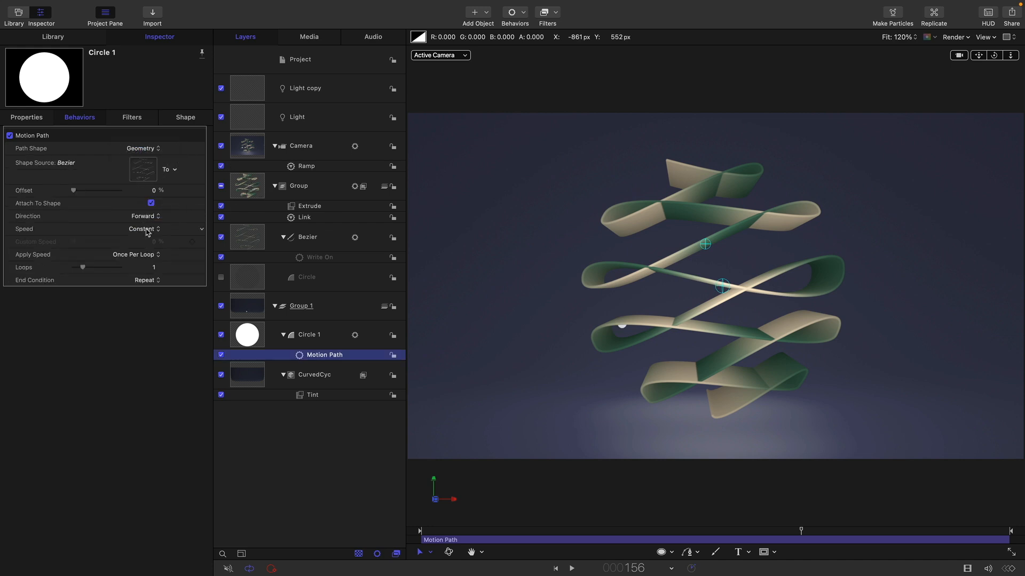
- Set the Motion Path's Speed to Ease Both, trim its end to frame 150, and scrub the timeline to check the circle's motion
{"action": "left_click", "coordinate": [147, 230]}
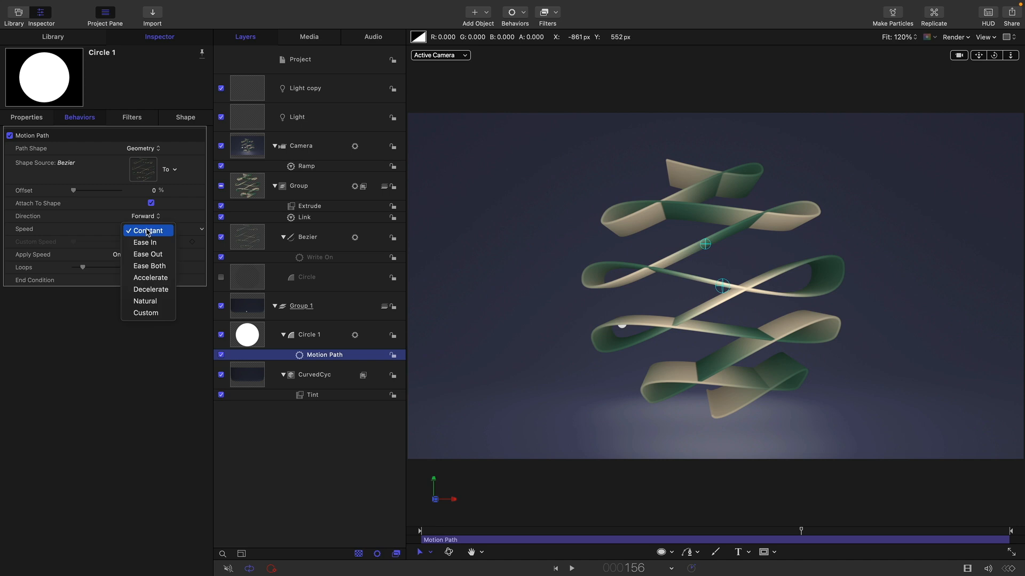
{"action": "left_click", "coordinate": [151, 270]}
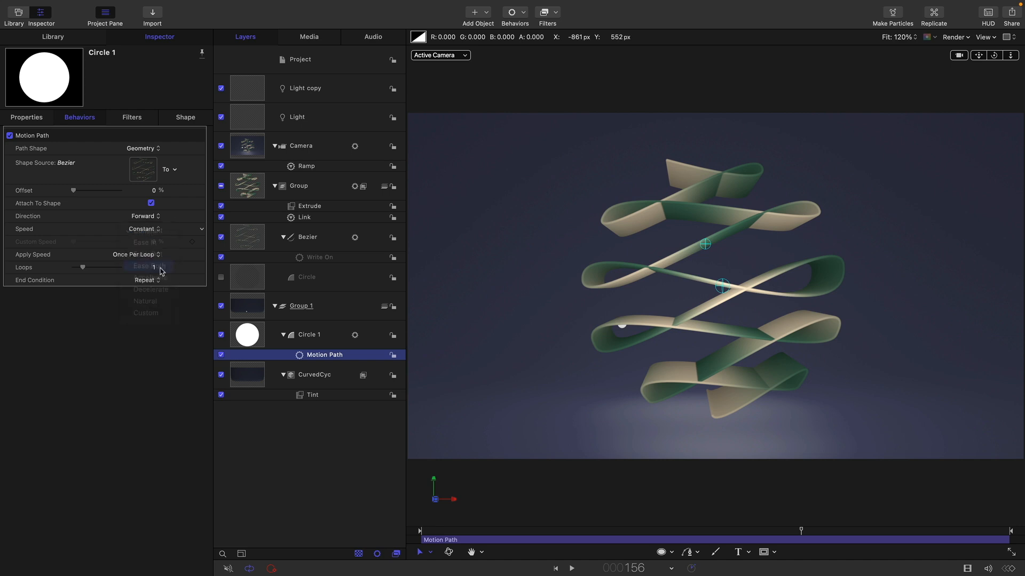
{"action": "left_click", "coordinate": [633, 570]}
{"action": "type", "text": "150"}
{"action": "key", "text": "Return"}
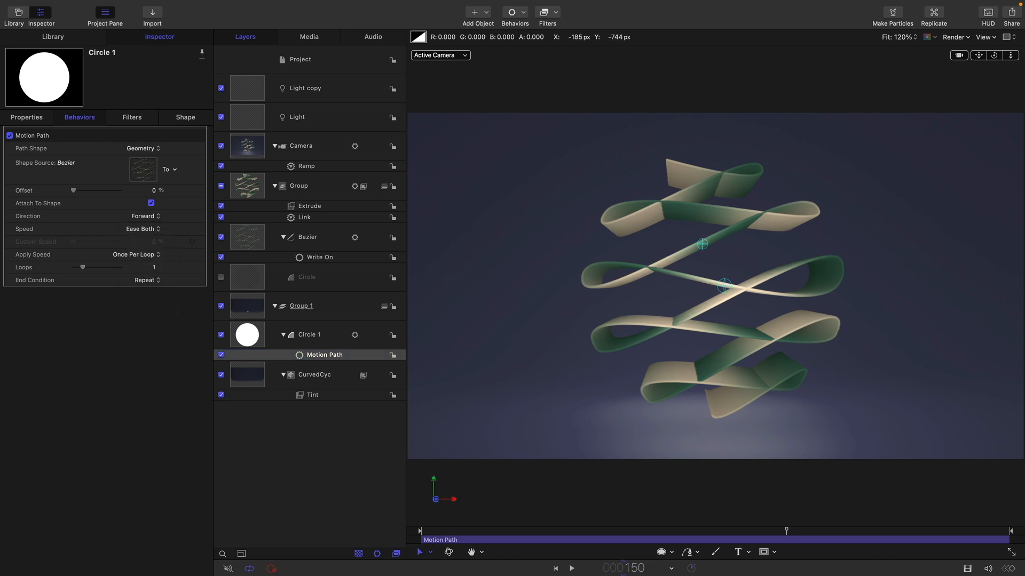
{"action": "left_click", "coordinate": [146, 5]}
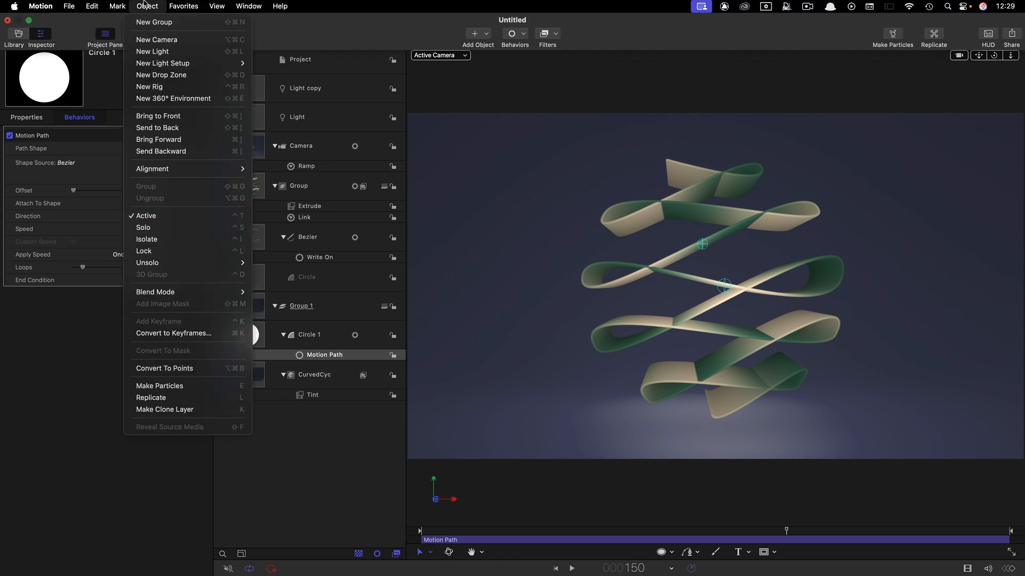
{"action": "mouse_move", "coordinate": [122, 4]}
{"action": "left_click", "coordinate": [126, 35]}
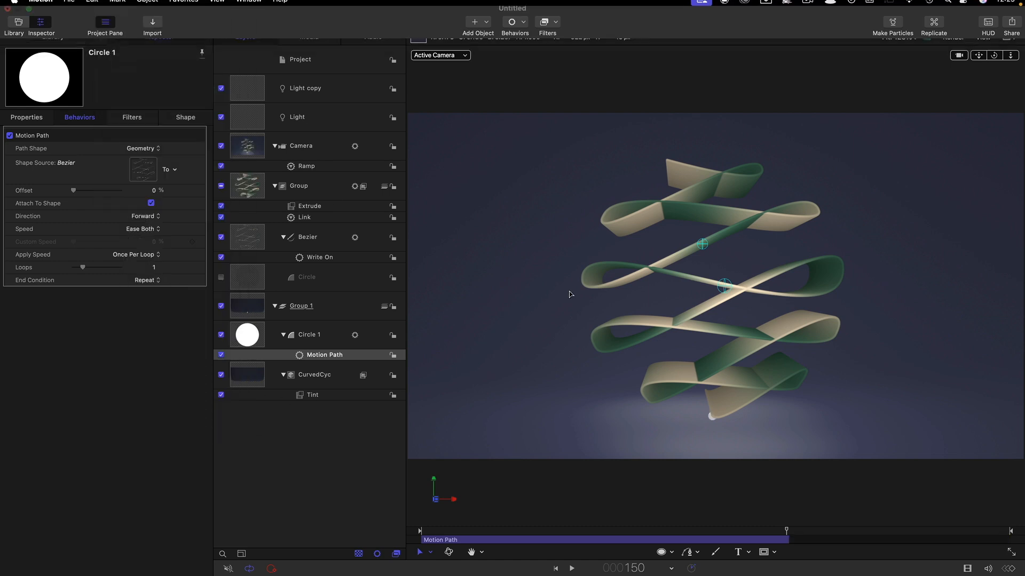
{"action": "left_click_drag", "start_coordinate": [438, 536], "coordinate": [722, 531]}
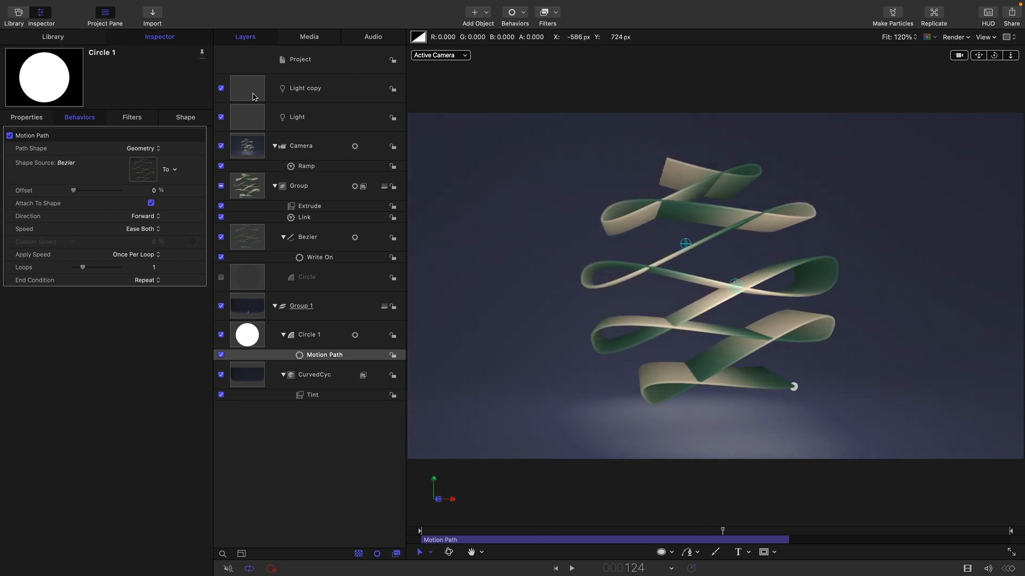
- Add another light at project level and attach it to Circle 1 with a Match Move behavior
{"action": "left_click", "coordinate": [320, 67]}
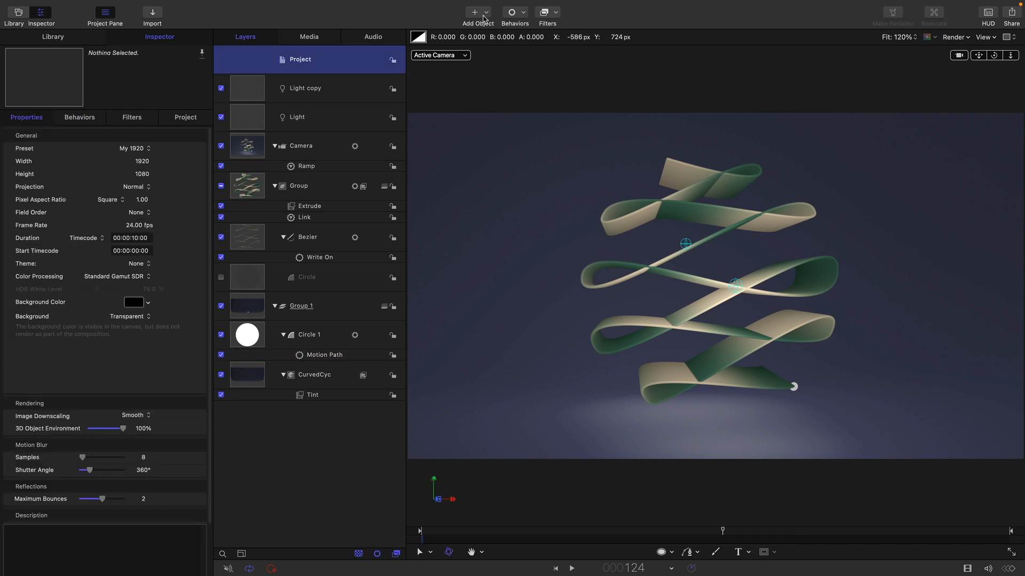
{"action": "left_click", "coordinate": [483, 12]}
{"action": "left_click", "coordinate": [494, 60]}
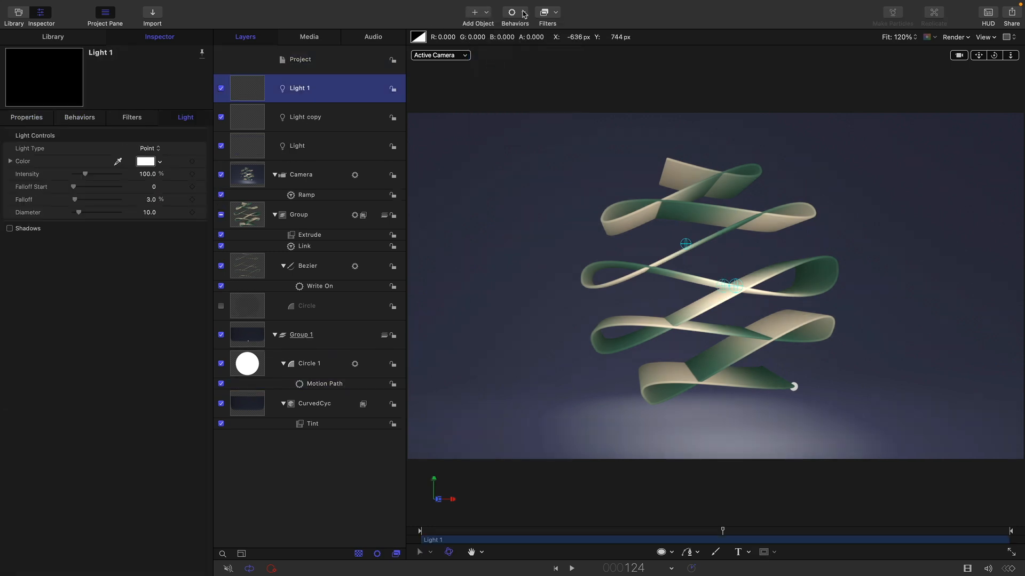
{"action": "left_click", "coordinate": [523, 13]}
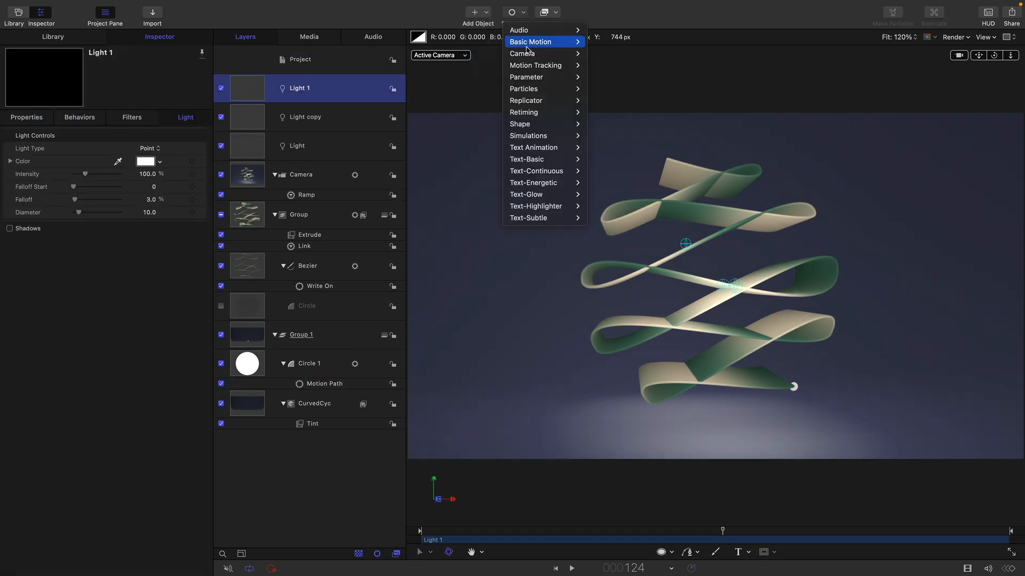
{"action": "mouse_move", "coordinate": [560, 66]}
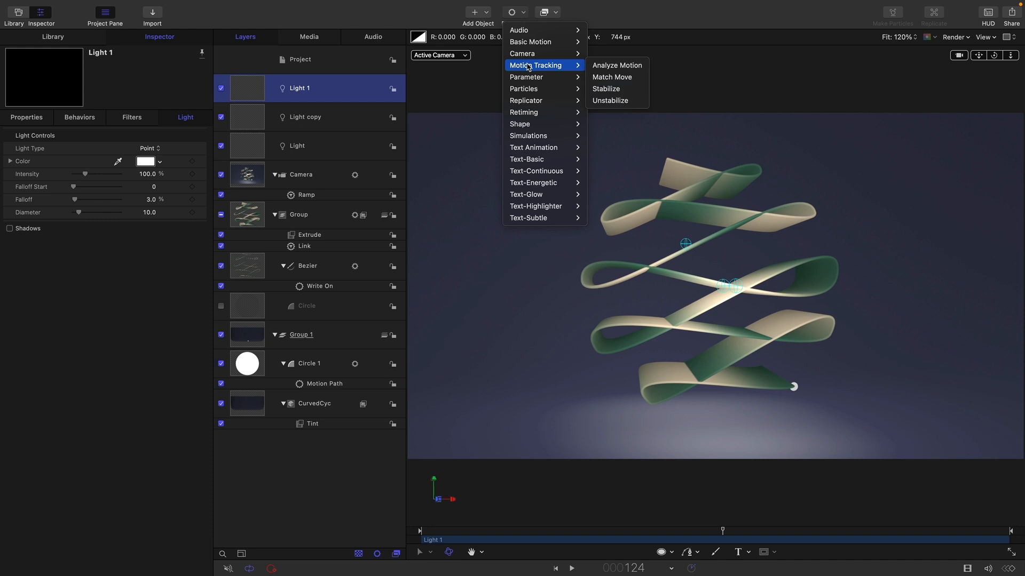
{"action": "left_click", "coordinate": [625, 79]}
{"action": "left_click_drag", "start_coordinate": [259, 376], "coordinate": [136, 156]}
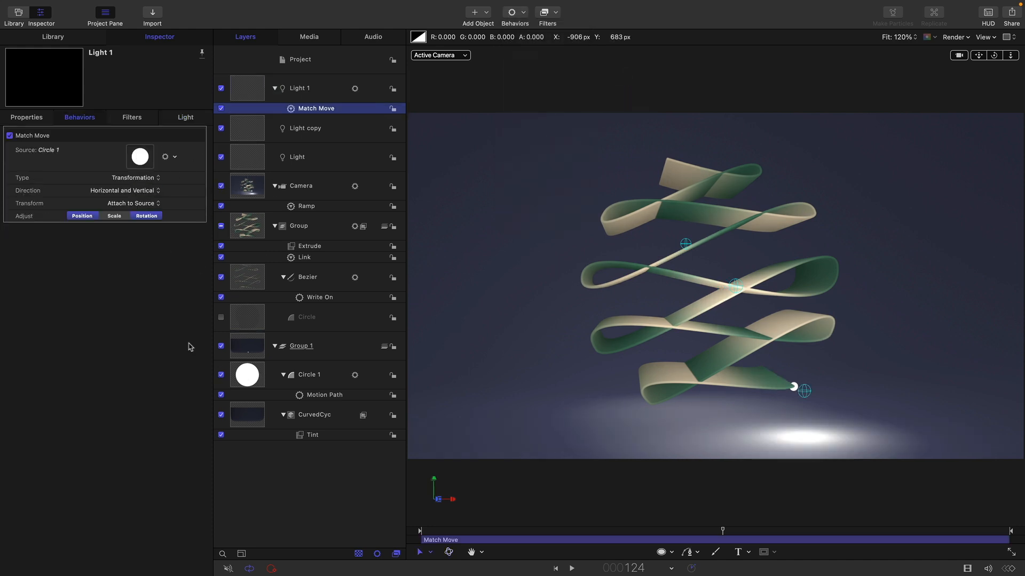
- Hide Circle 1 and set the match-moved light's Z position to 0 px, scrubbing the timeline to check it
{"action": "left_click", "coordinate": [220, 375]}
{"action": "left_click_drag", "start_coordinate": [443, 532], "coordinate": [596, 560]}
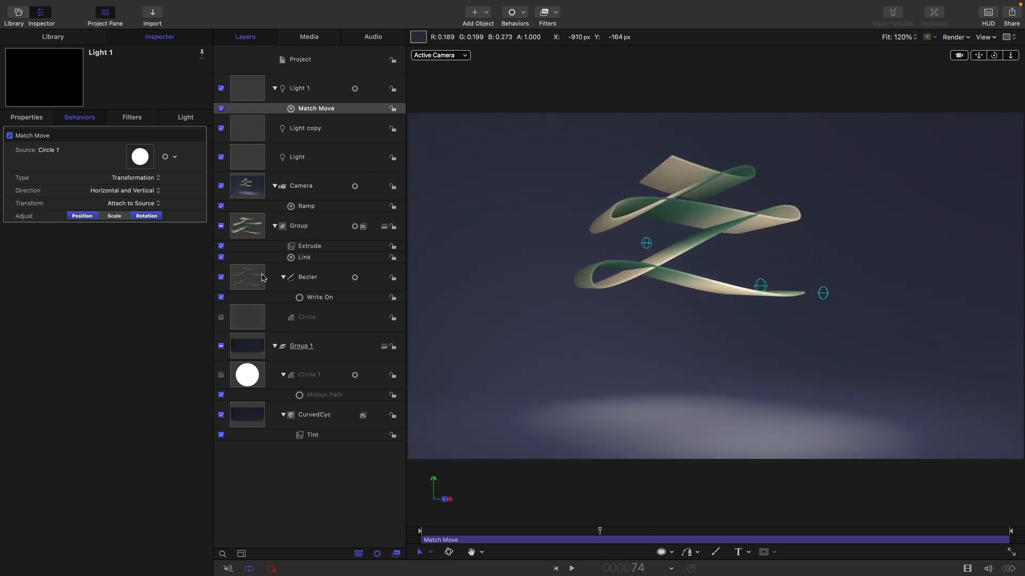
{"action": "left_click", "coordinate": [31, 118]}
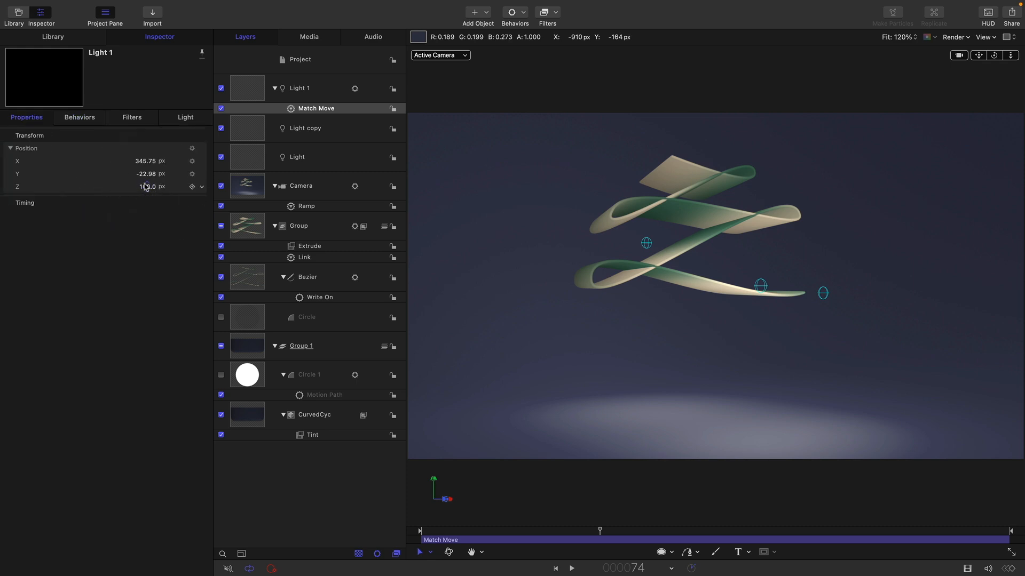
{"action": "left_click", "coordinate": [149, 188]}
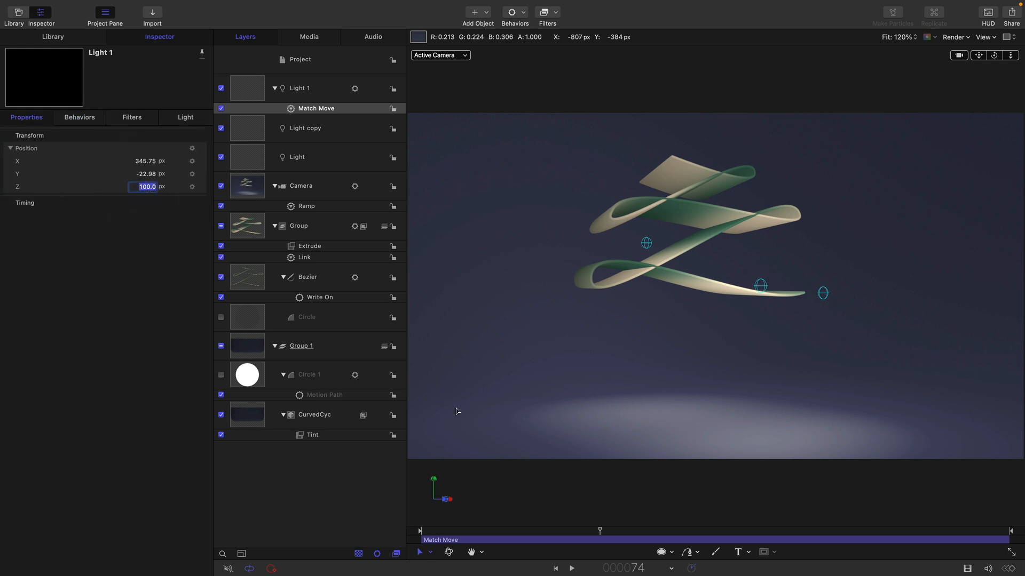
{"action": "type", "text": "0"}
{"action": "key", "text": "Return"}
{"action": "left_click_drag", "start_coordinate": [621, 535], "coordinate": [642, 531]}
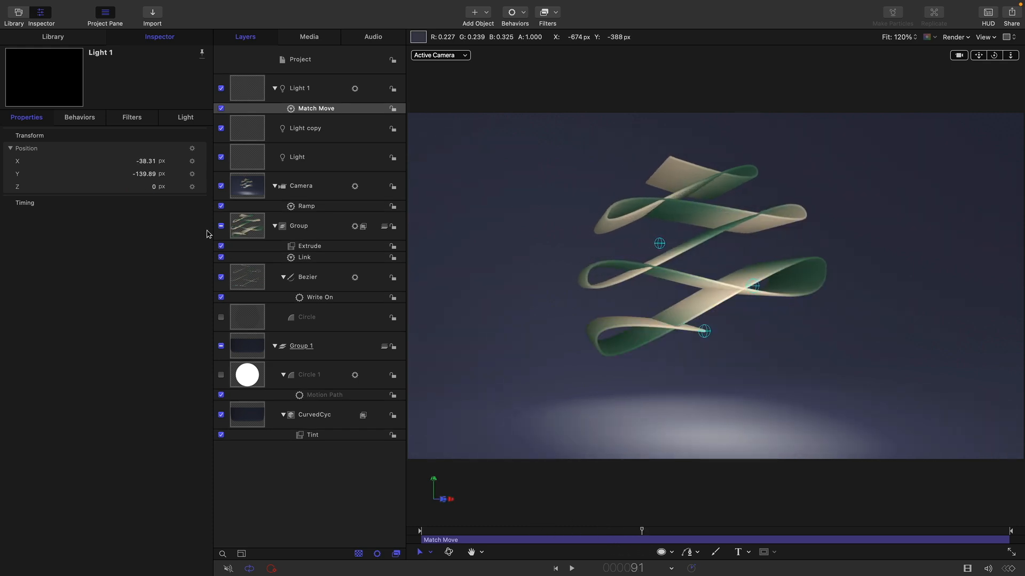
{"action": "left_click", "coordinate": [152, 188]}
- Set the ribbon Group's Y position to 100 px and its Scale to 90%
{"action": "left_click", "coordinate": [248, 227]}
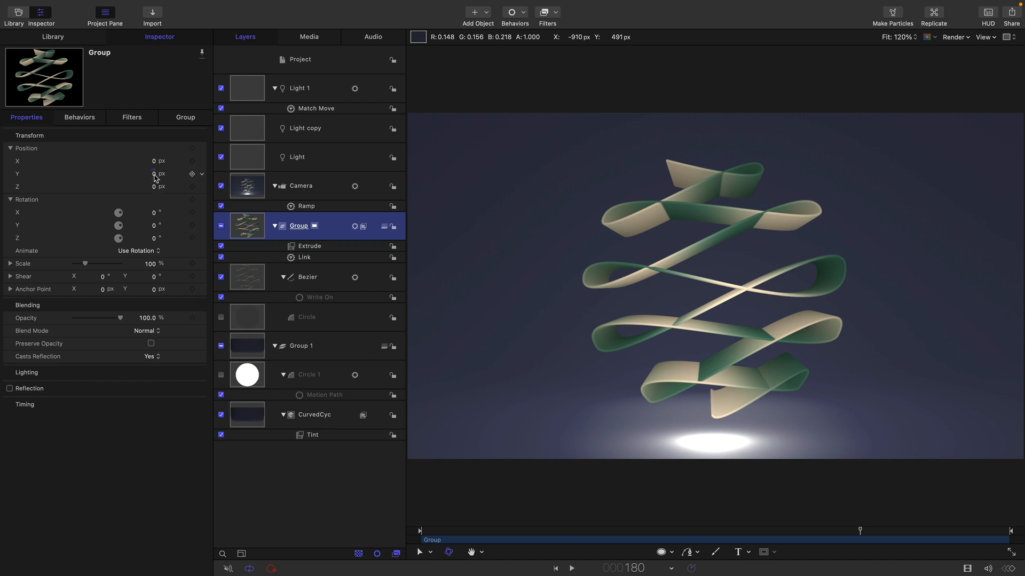
{"action": "left_click", "coordinate": [154, 175]}
{"action": "type", "text": "100"}
{"action": "key", "text": "Return"}
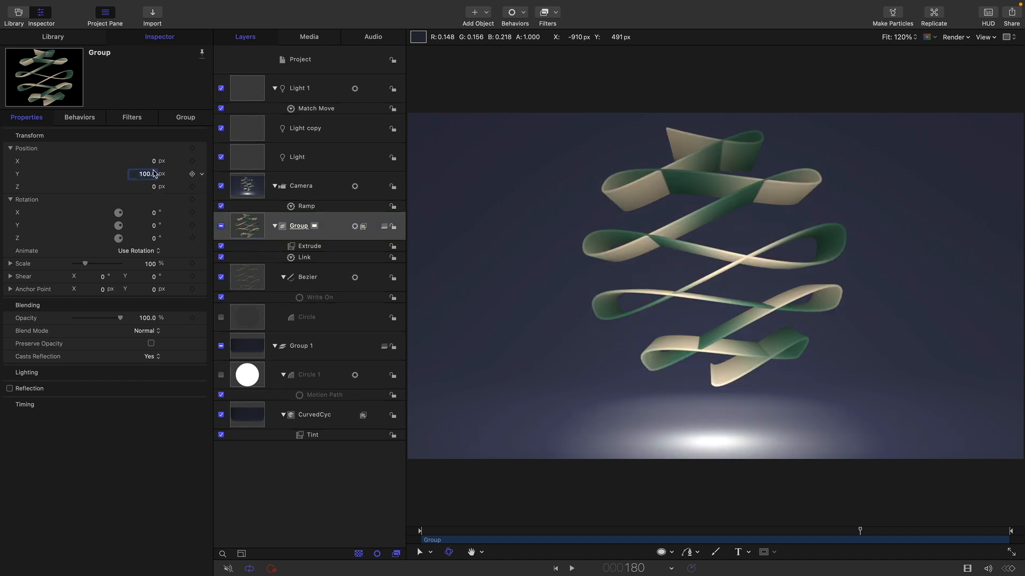
{"action": "left_click", "coordinate": [151, 263]}
{"action": "type", "text": "90"}
{"action": "key", "text": "Return"}
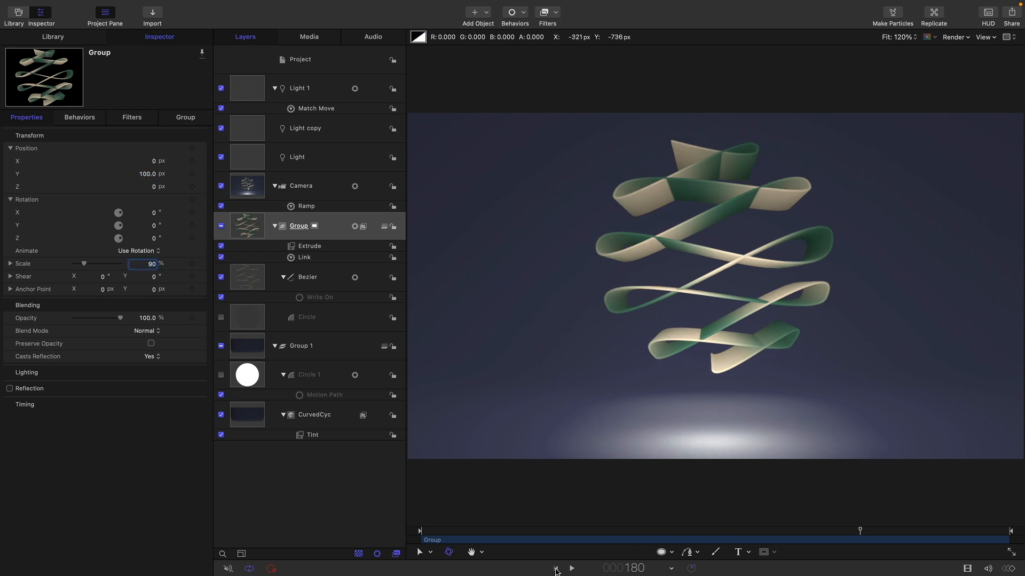
- Play the animation from the start to check the ribbon and its moving light over the backdrop
{"action": "left_click", "coordinate": [556, 569]}
{"action": "left_click", "coordinate": [572, 569]}
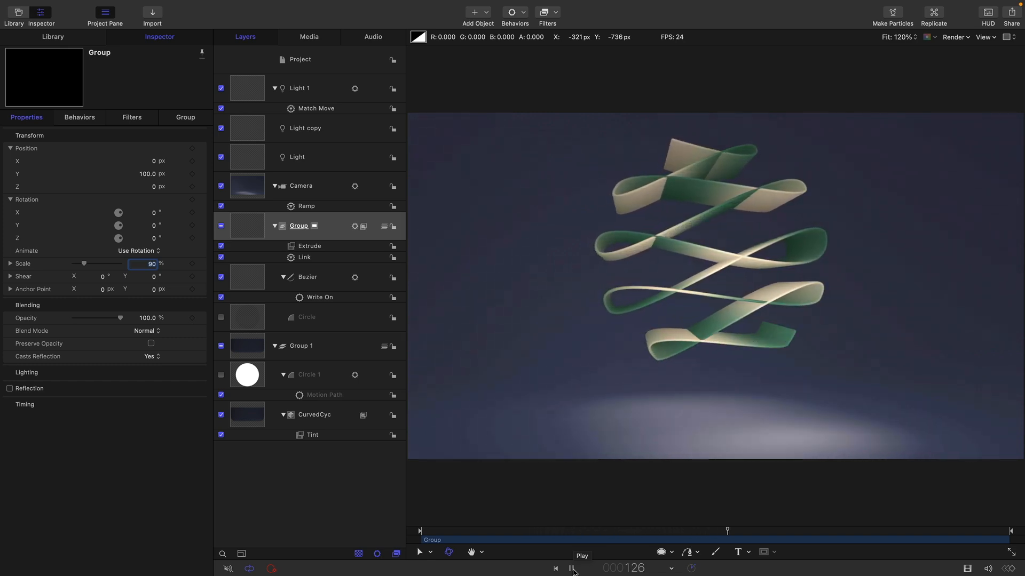
{"action": "key", "text": "space"}
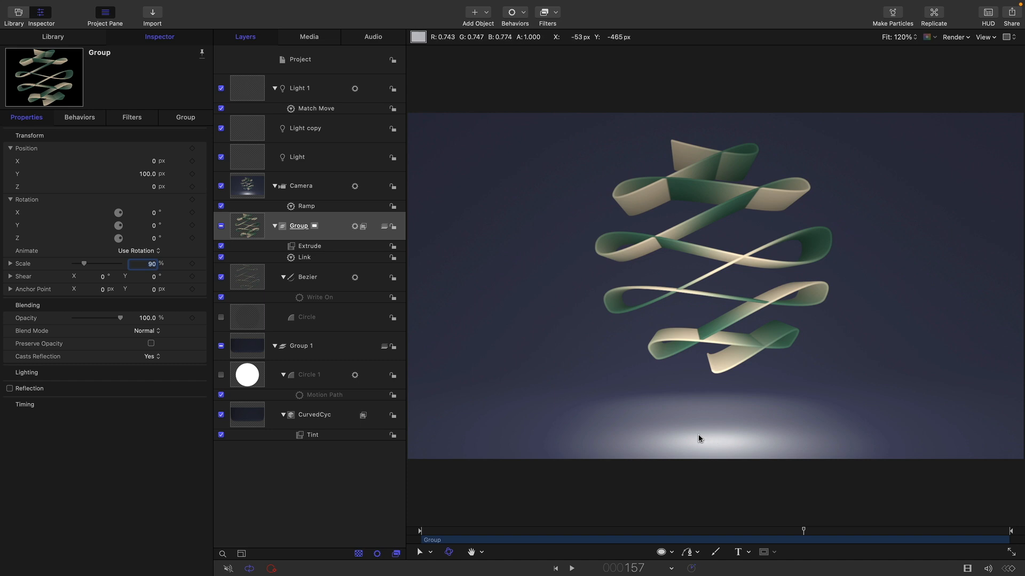
- Add an Unsharp Mask filter to the ribbon Group and raise its Radius to 32
{"action": "left_click", "coordinate": [241, 225]}
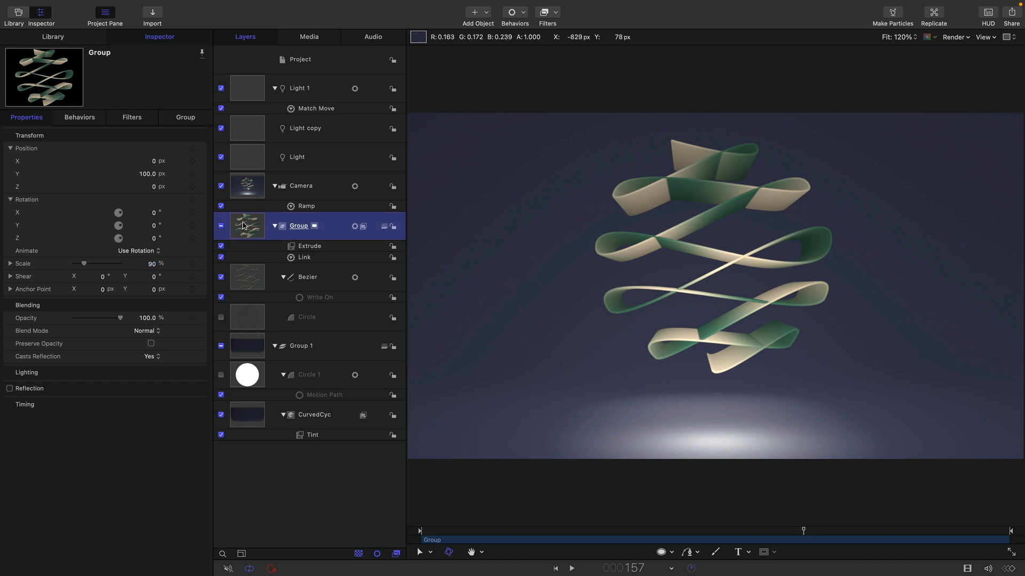
{"action": "left_click", "coordinate": [558, 11]}
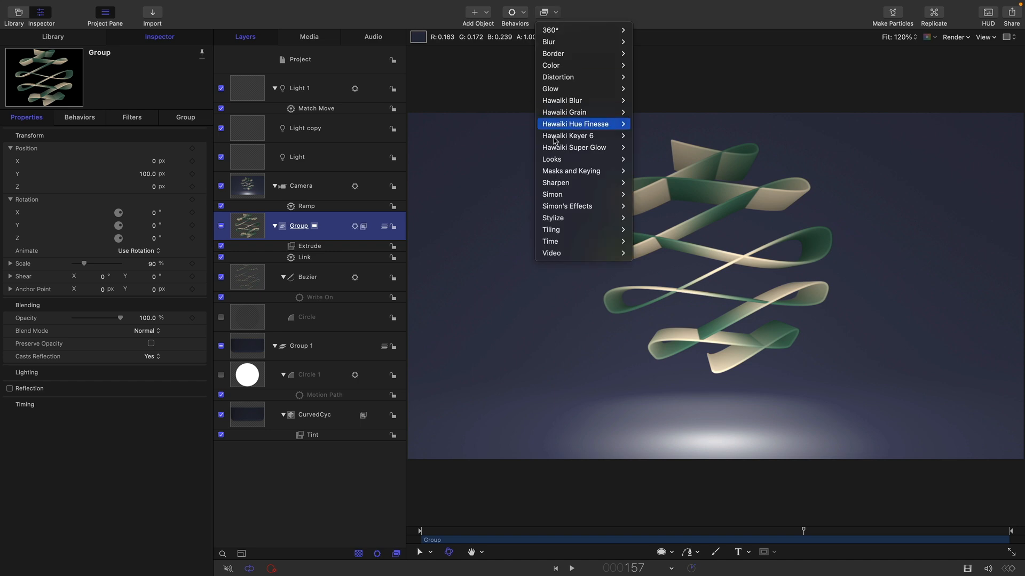
{"action": "mouse_move", "coordinate": [566, 184]}
{"action": "left_click", "coordinate": [660, 195]}
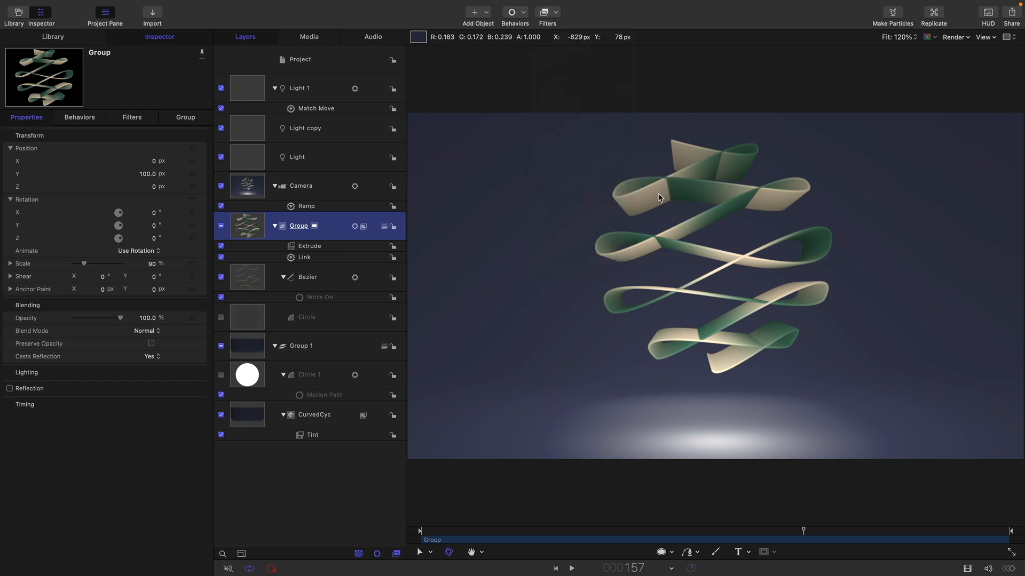
{"action": "left_click_drag", "start_coordinate": [83, 152], "coordinate": [158, 156]}
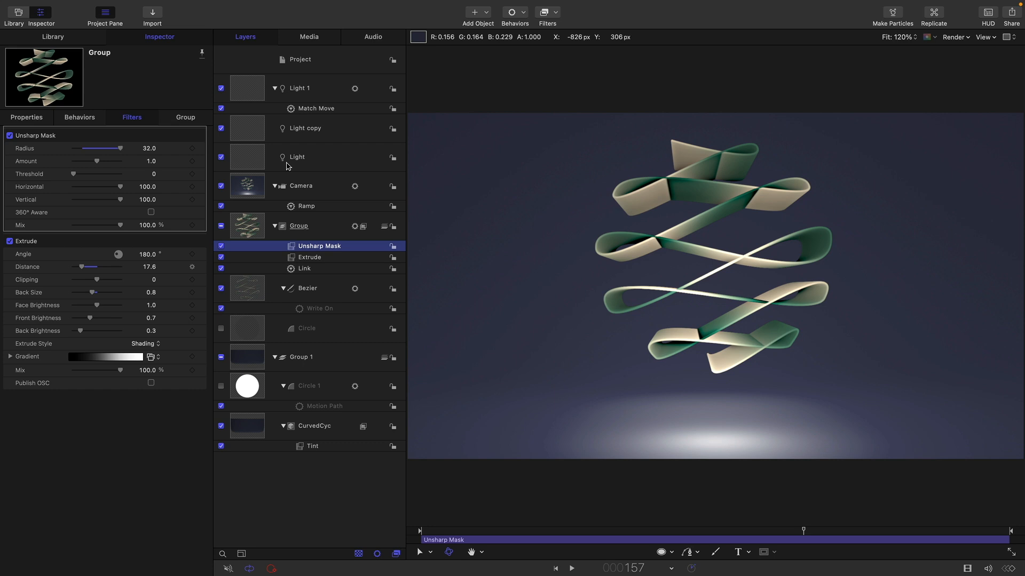
- Toggle the Unsharp Mask filter off and on to compare the ribbon's shading up close
{"action": "key", "text": "super+equal"}
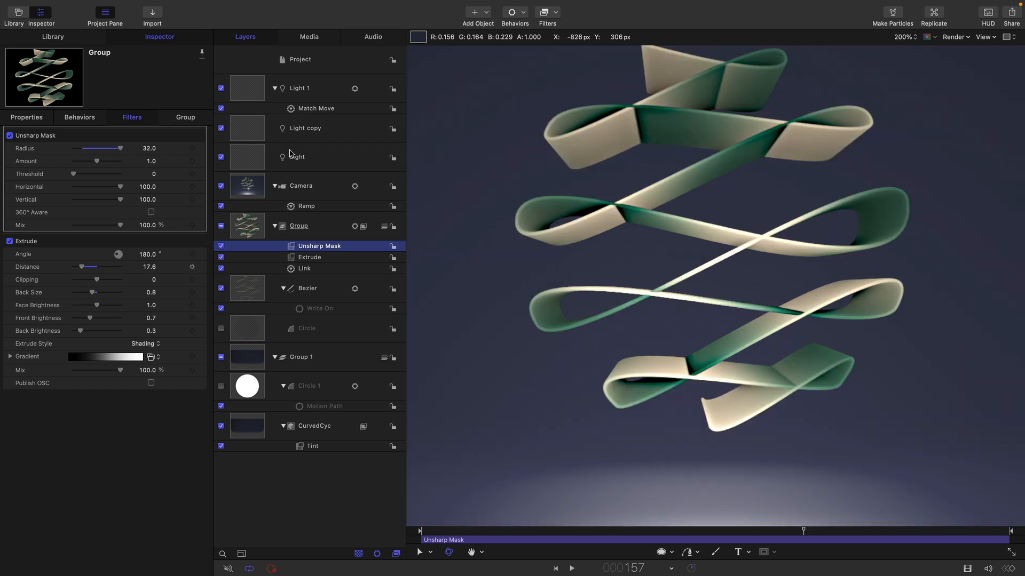
{"action": "left_click", "coordinate": [9, 136]}
{"action": "left_click", "coordinate": [10, 136]}
{"action": "left_click", "coordinate": [10, 136]}
{"action": "left_click", "coordinate": [9, 136]}
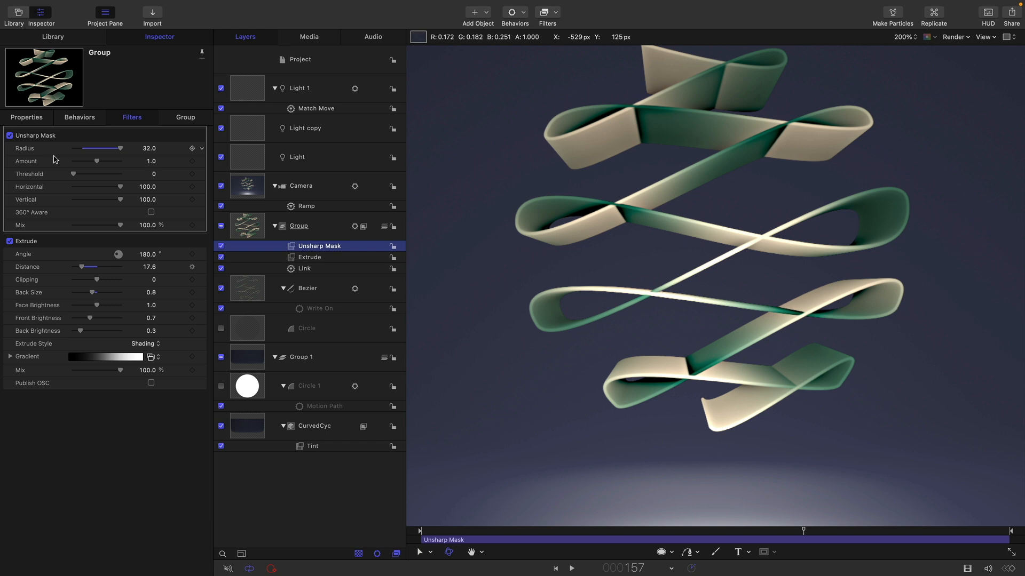
- Set the Unsharp Mask's Amount to 0.5 and toggle the filter off and on to compare the ribbon's shading
{"action": "left_click", "coordinate": [147, 160]}
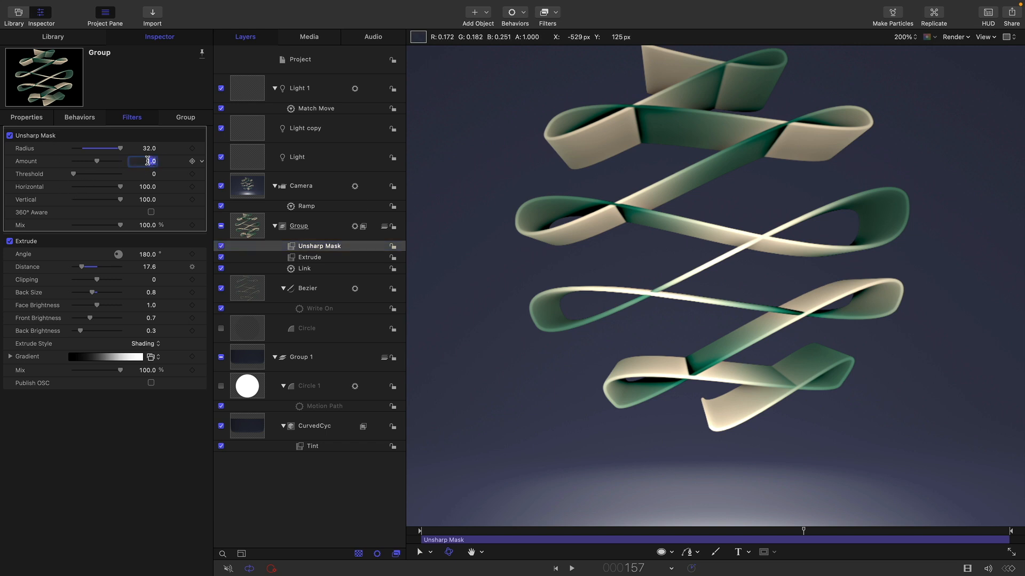
{"action": "key", "text": "Return"}
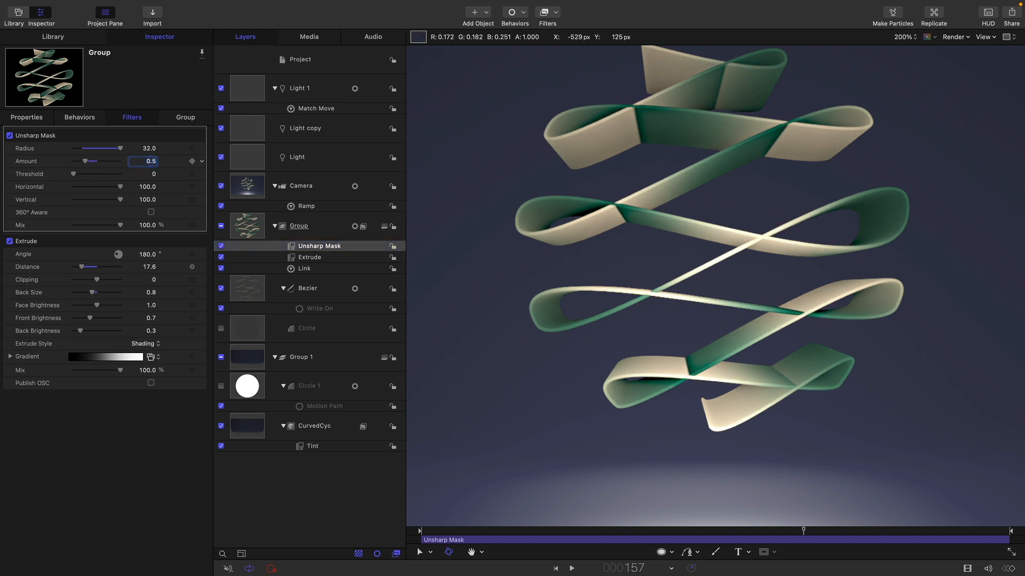
{"action": "left_click", "coordinate": [10, 135]}
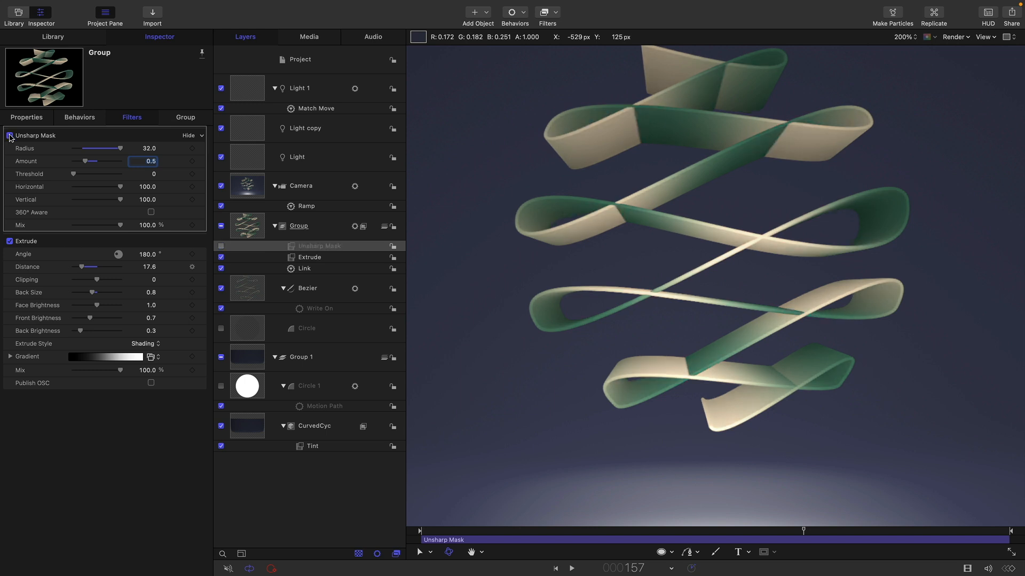
{"action": "left_click", "coordinate": [9, 135]}
{"action": "left_click", "coordinate": [9, 135]}
{"action": "left_click", "coordinate": [9, 135]}
{"action": "left_click", "coordinate": [10, 135]}
{"action": "left_click", "coordinate": [10, 135]}
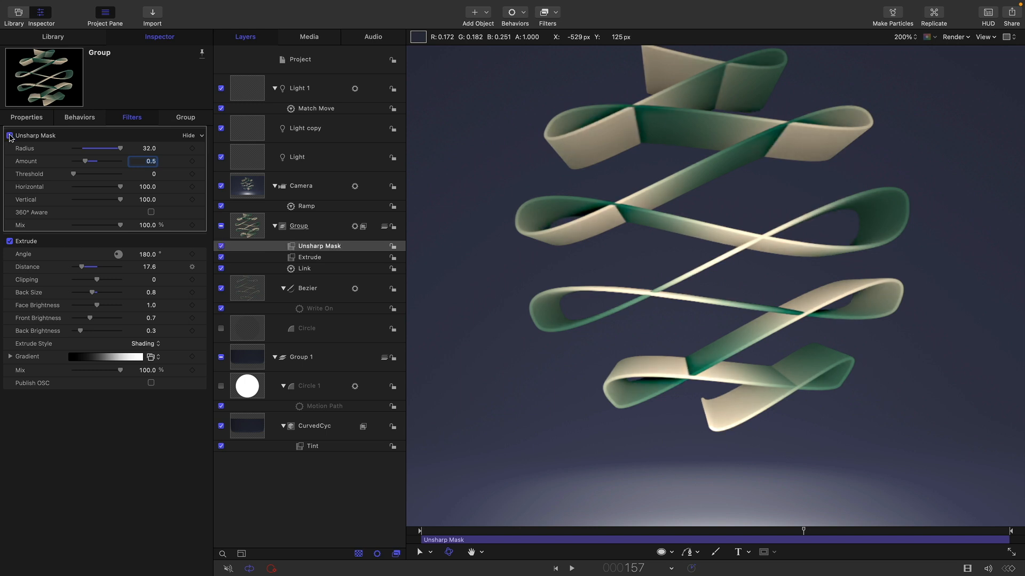
{"action": "left_click", "coordinate": [9, 136]}
{"action": "left_click", "coordinate": [10, 135]}
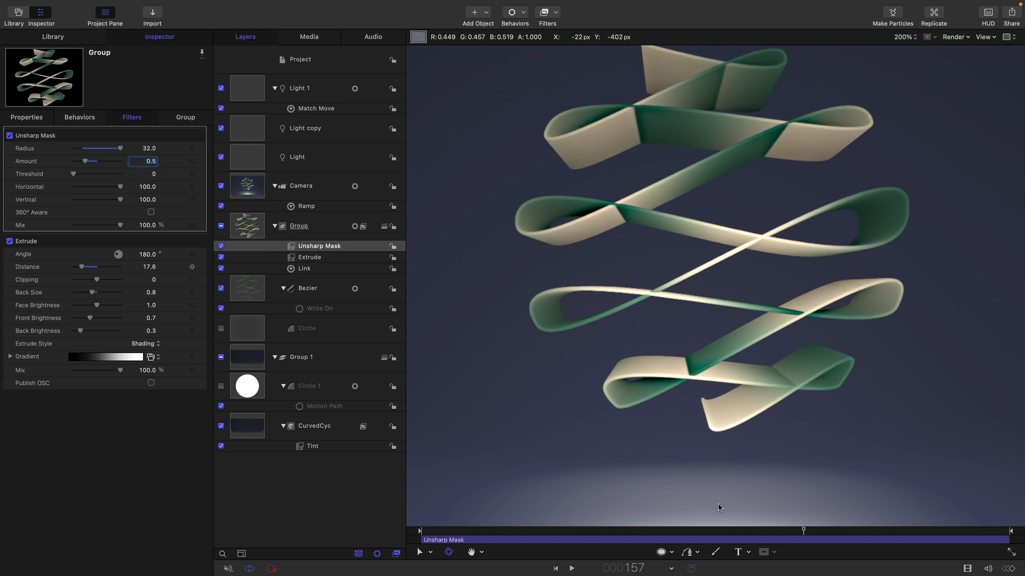
- Fit the whole composition in view and play the animation to check the ribbon with the softened sharpening
{"action": "key", "text": "shift+z"}
{"action": "left_click", "coordinate": [571, 569]}
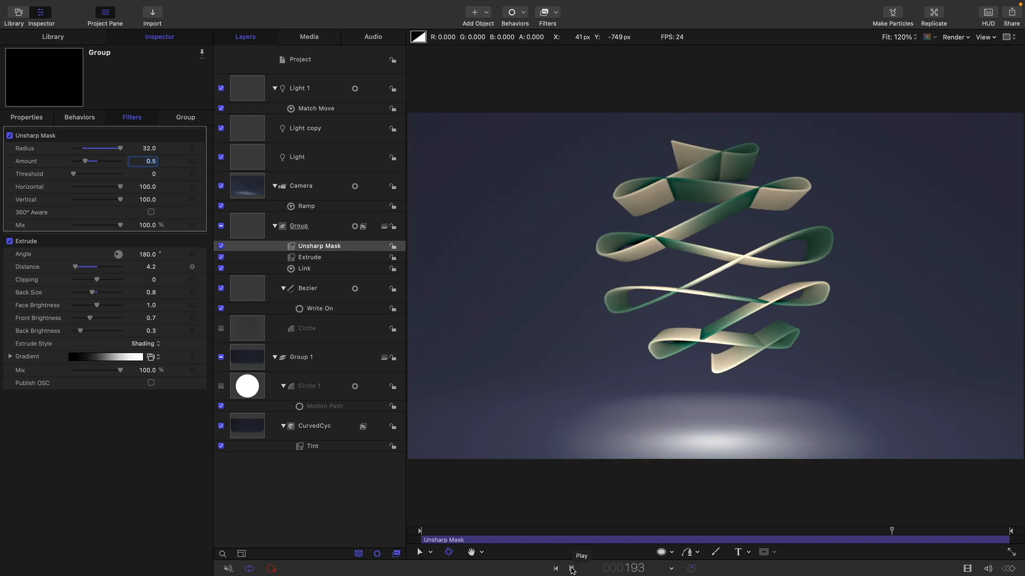
{"action": "left_click", "coordinate": [571, 569]}
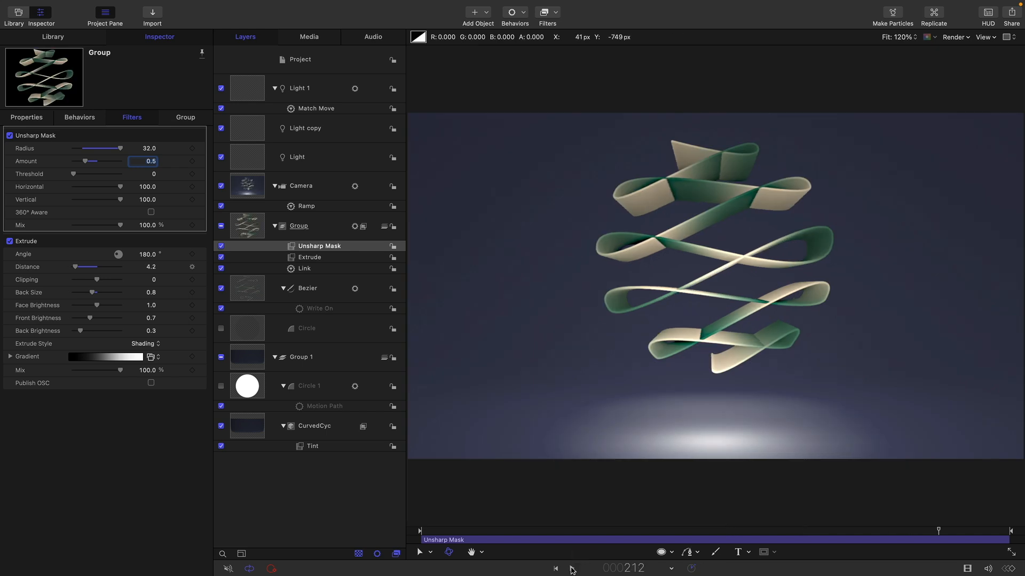
- Try the Rainbow preset as the Bezier's Color Over Stroke gradient
{"action": "left_click", "coordinate": [253, 296]}
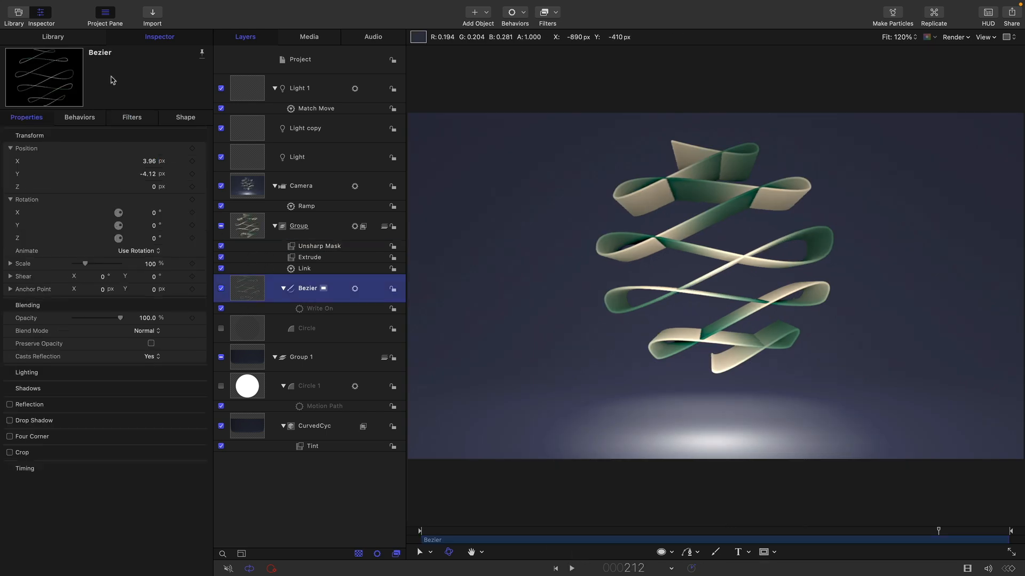
{"action": "left_click", "coordinate": [185, 118]}
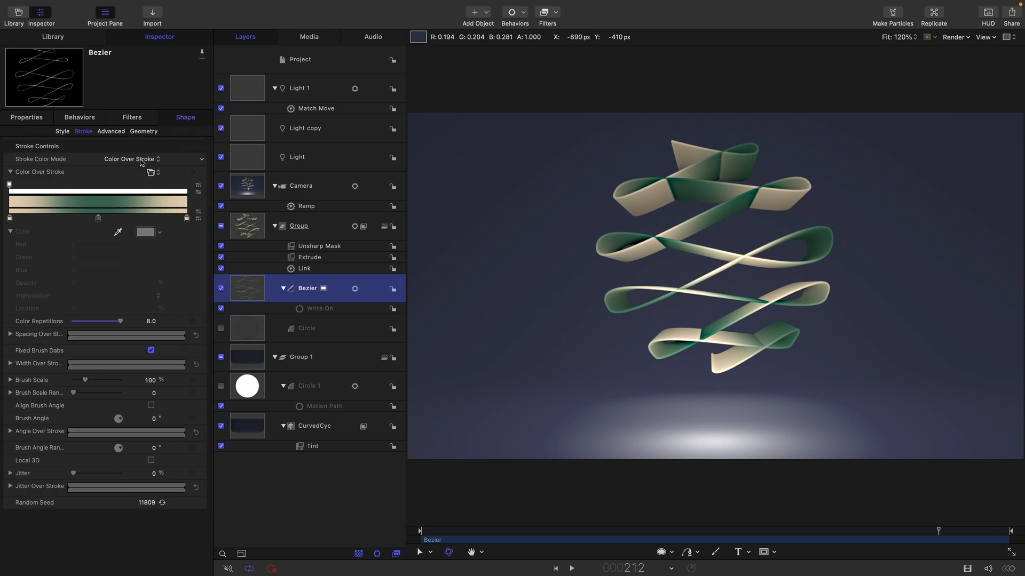
{"action": "left_click", "coordinate": [153, 173]}
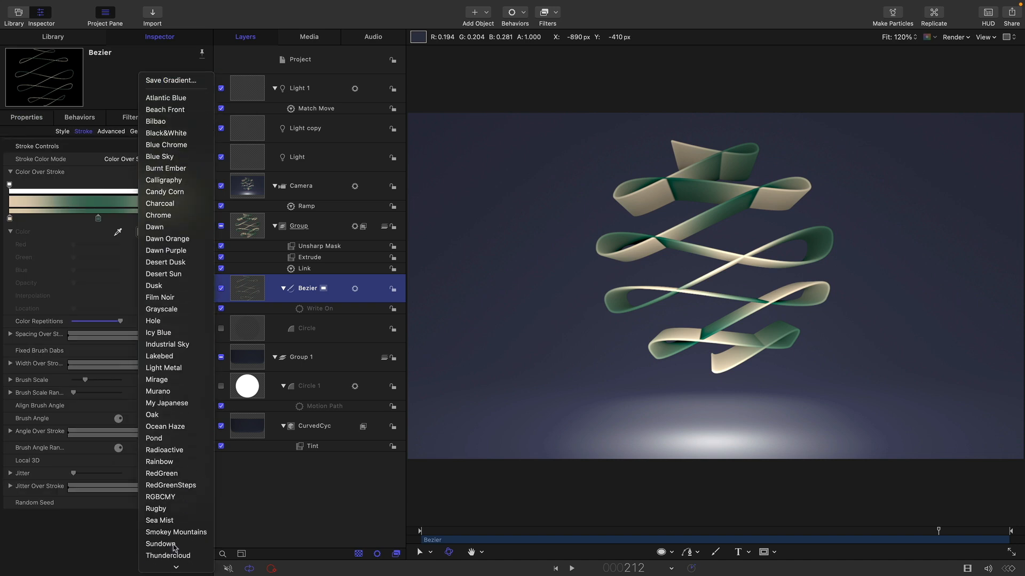
{"action": "left_click", "coordinate": [159, 462]}
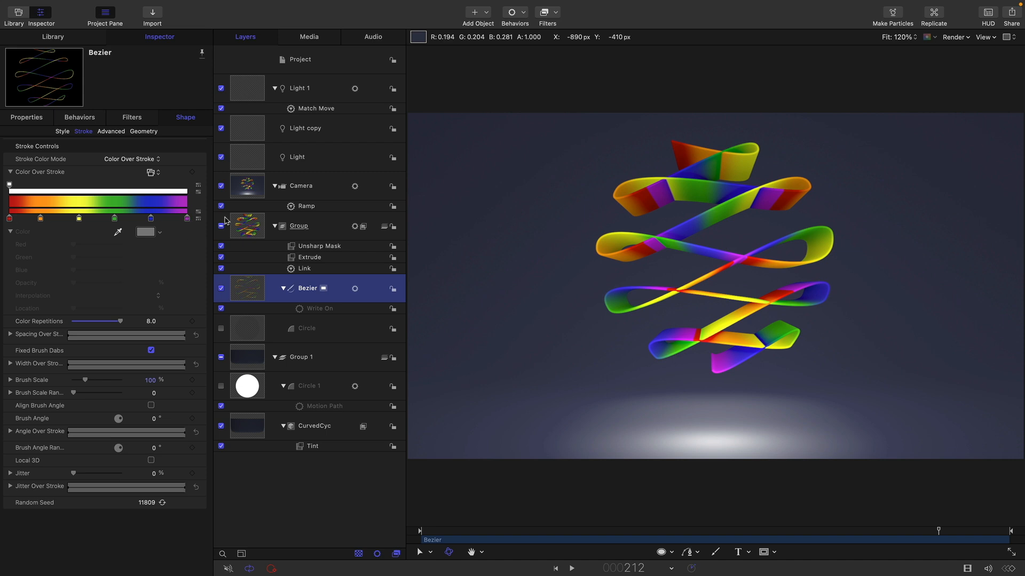
- Make room for a copy of the red tag at 100% on the rainbow gradient and distribute the color tags evenly
{"action": "left_click_drag", "start_coordinate": [187, 220], "coordinate": [170, 223]}
{"action": "left_click", "coordinate": [10, 219]}
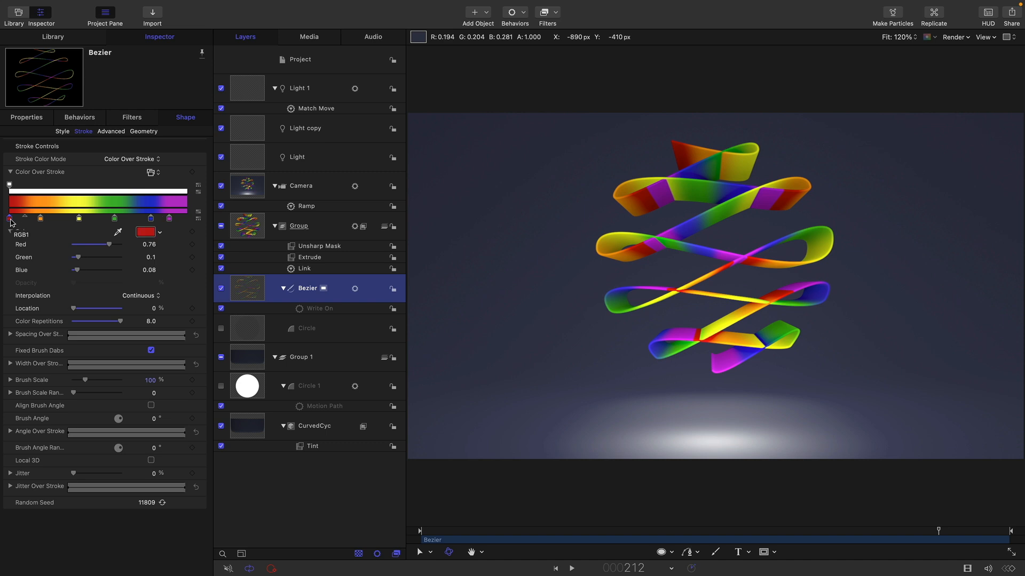
{"action": "left_click_drag", "start_coordinate": [11, 219], "coordinate": [197, 225]}
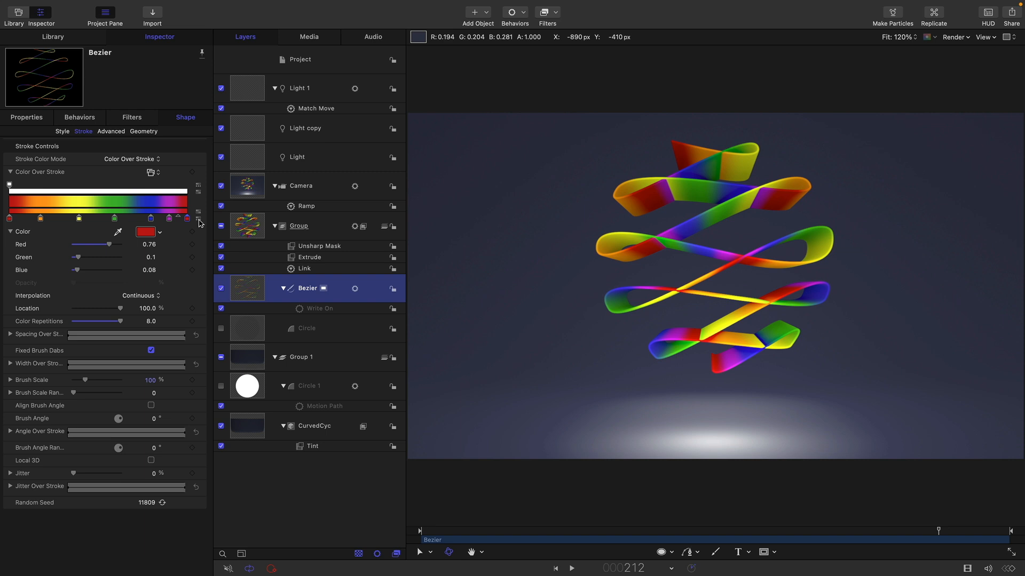
{"action": "left_click", "coordinate": [199, 220]}
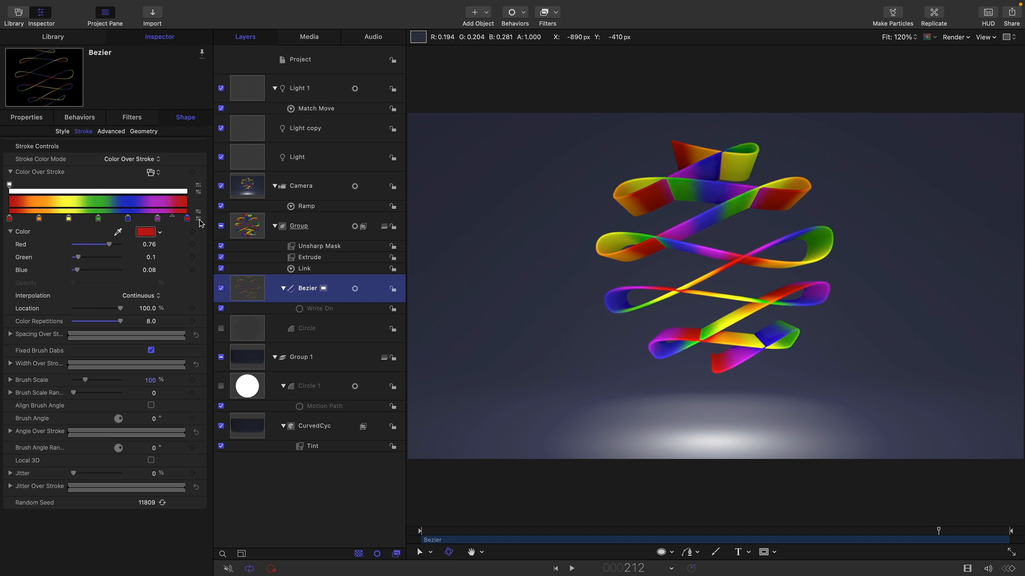
- Set the Bezier's Color Repetitions to 5 and scrub the timeline to preview the rainbow ribbon
{"action": "left_click", "coordinate": [152, 322]}
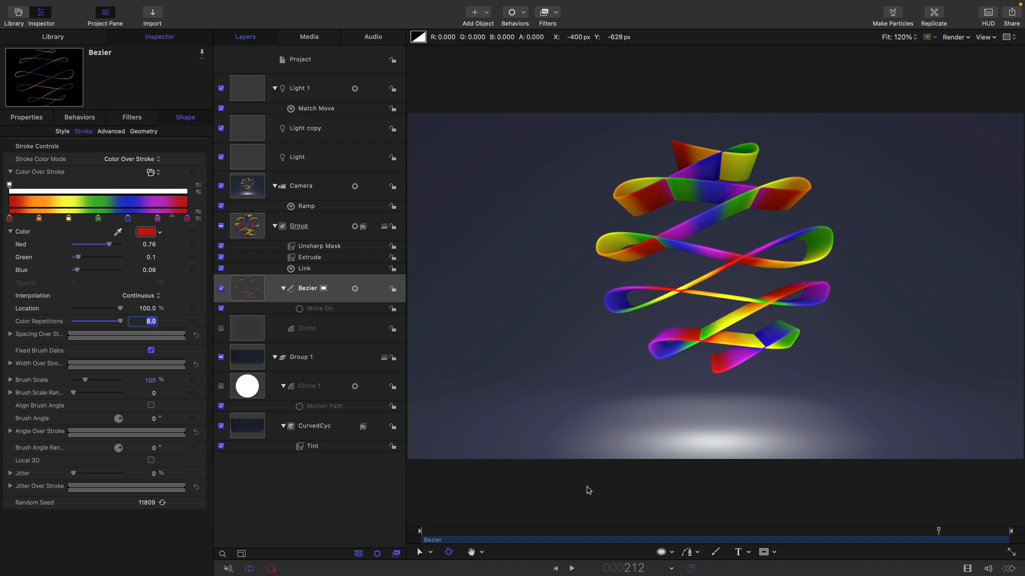
{"action": "type", "text": "5"}
{"action": "key", "text": "Return"}
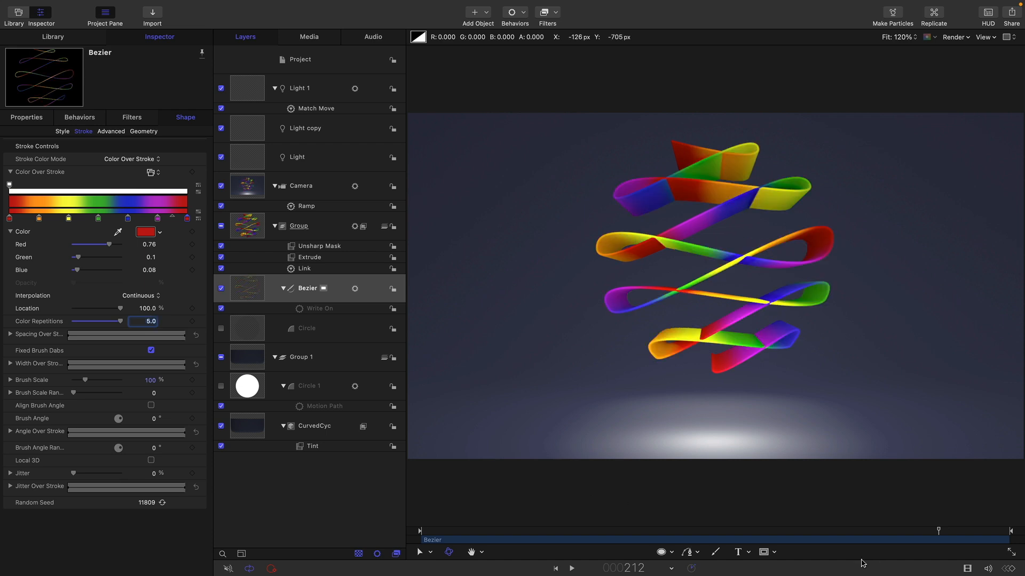
{"action": "left_click_drag", "start_coordinate": [447, 535], "coordinate": [937, 548]}
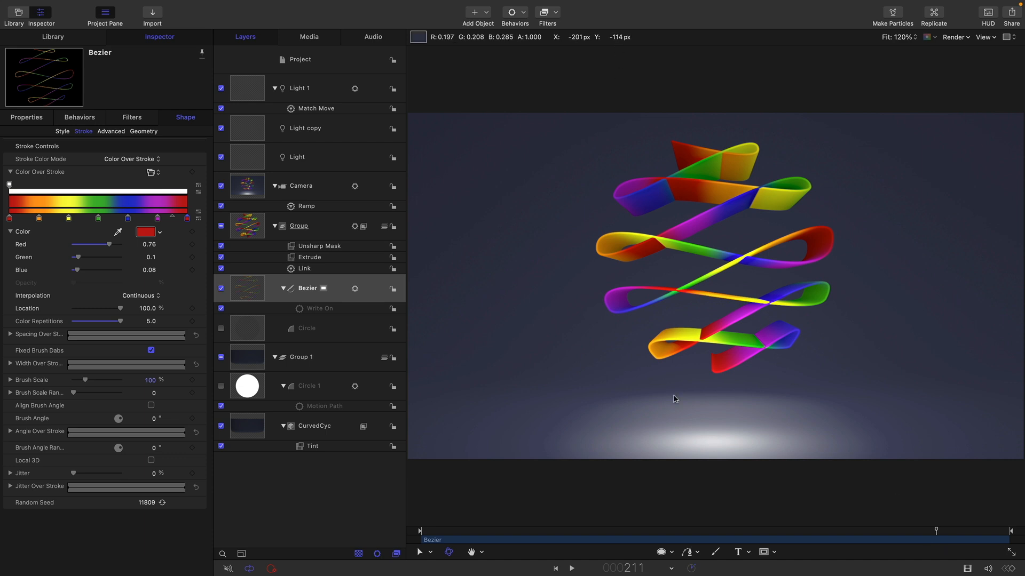
{"action": "mouse_move", "coordinate": [747, 530]}
{"action": "left_mouse_down"}
{"action": "mouse_move", "coordinate": [704, 539]}
{"action": "mouse_move", "coordinate": [777, 534]}
{"action": "left_mouse_up"}
- Try the Calligraphy preset for the Bezier's Color Over Stroke gradient
{"action": "left_click", "coordinate": [151, 172]}
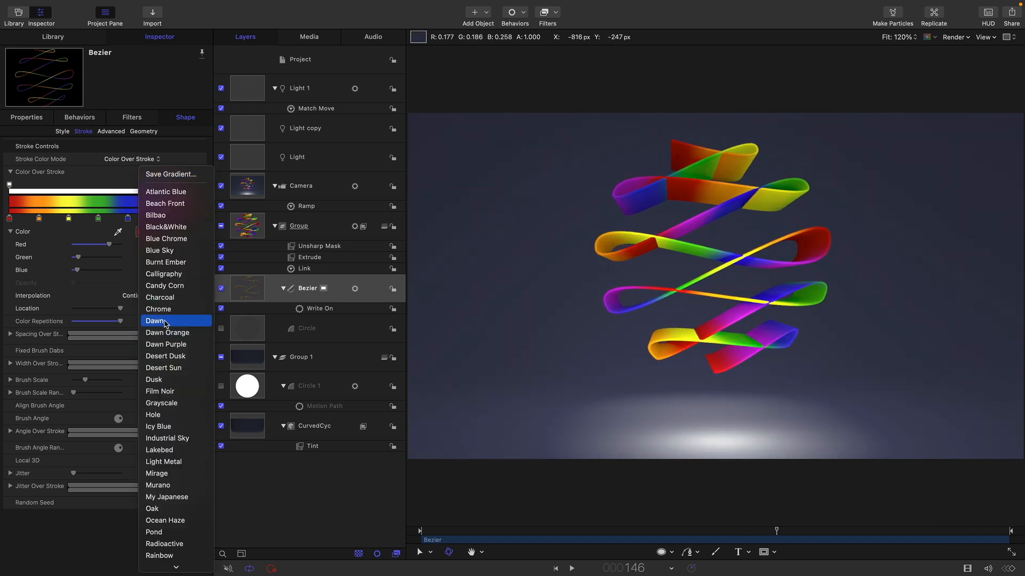
{"action": "left_click", "coordinate": [175, 274]}
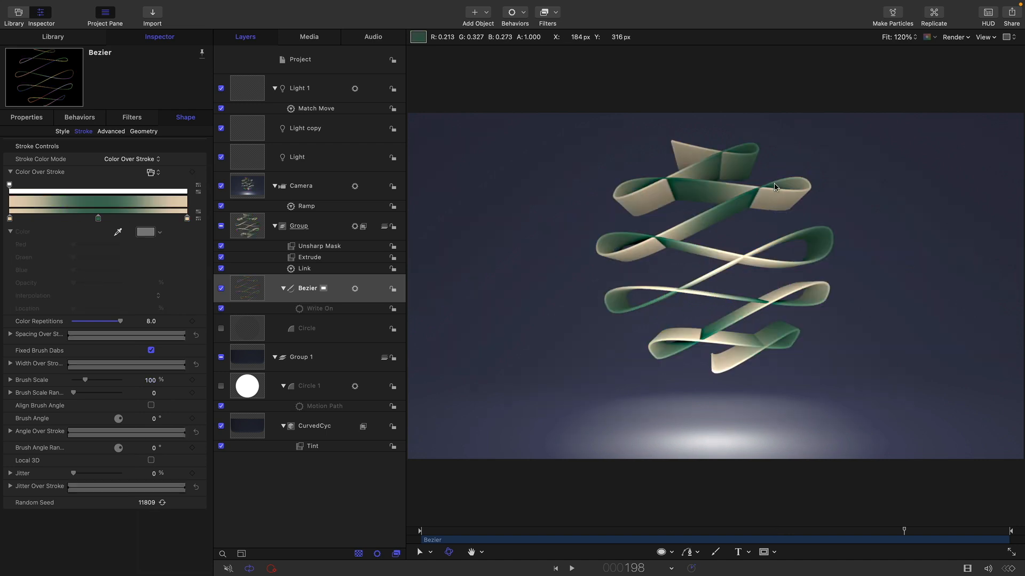